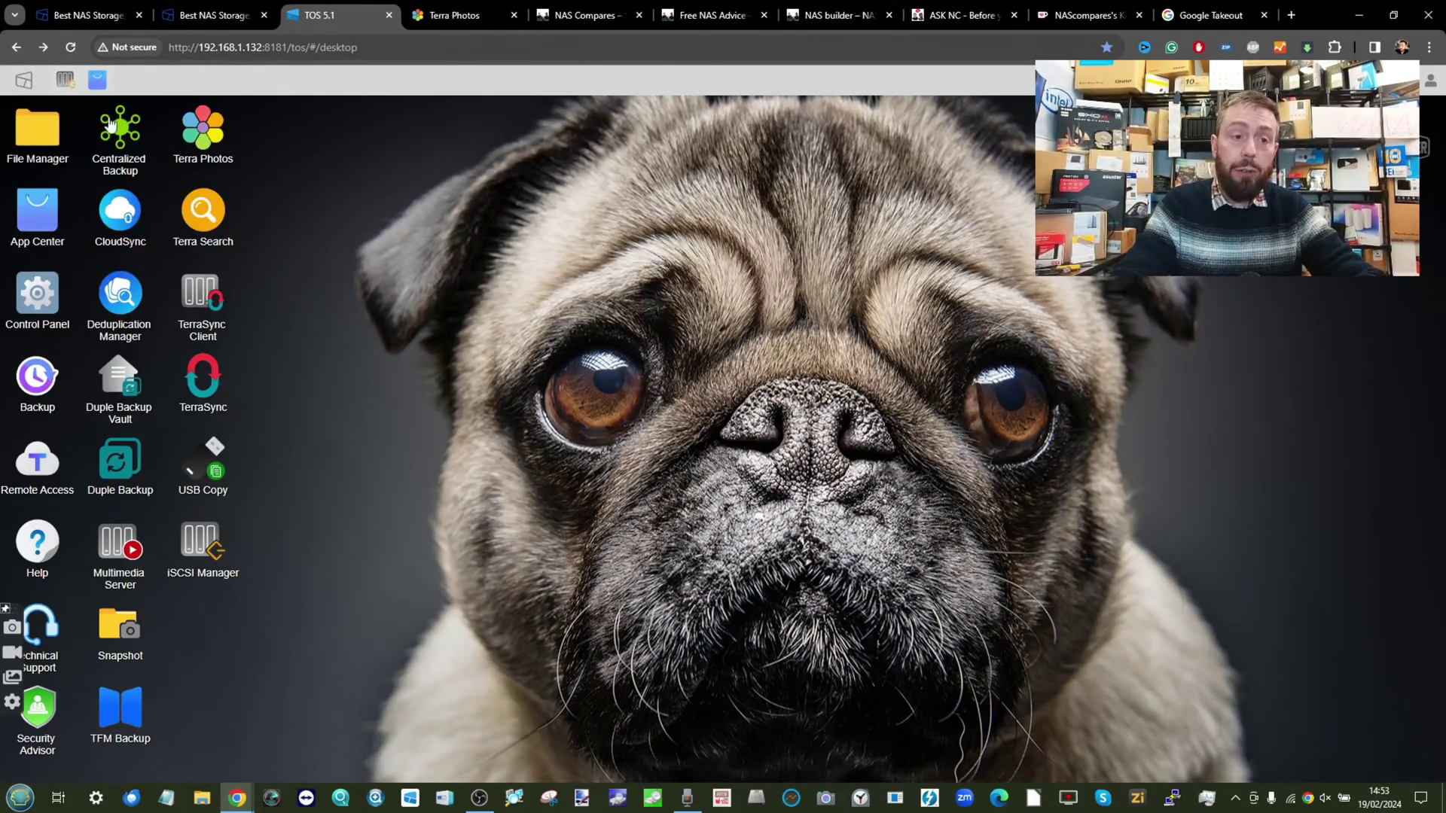
- Filter the App Center's full app list to Multimedia apps, zoomed in to read the cards
click(97, 79)
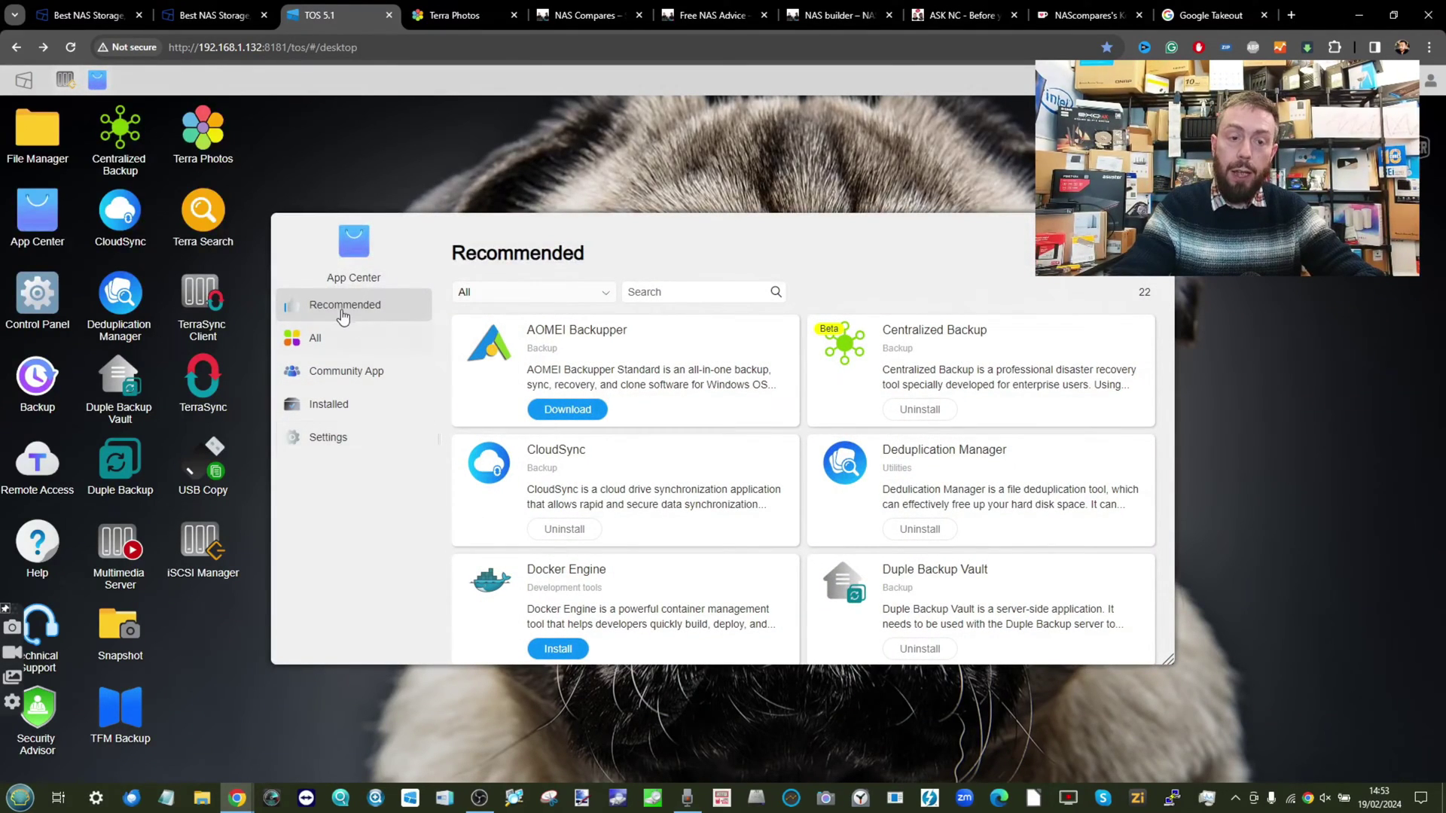
click(329, 335)
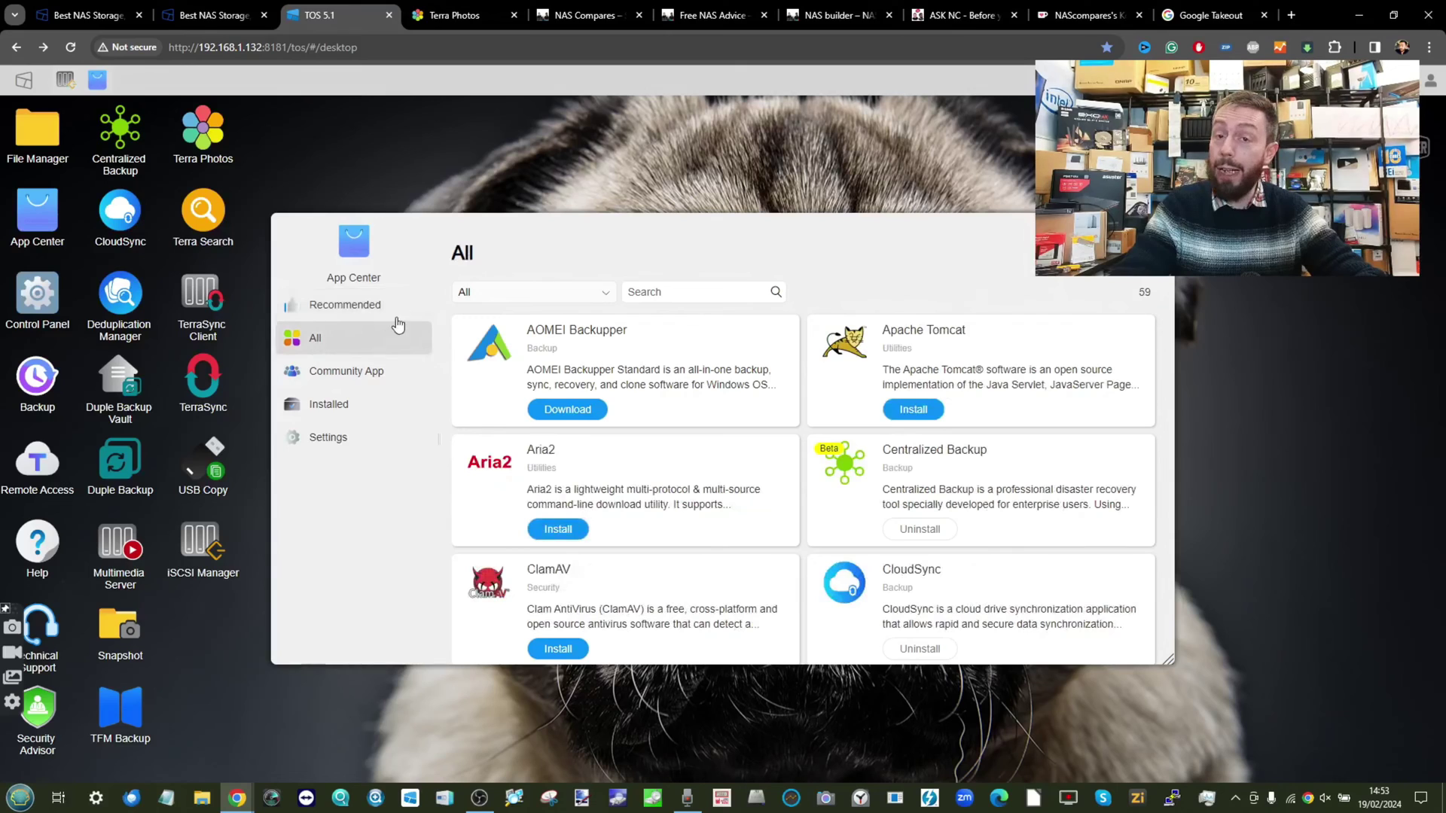
click(526, 292)
click(505, 405)
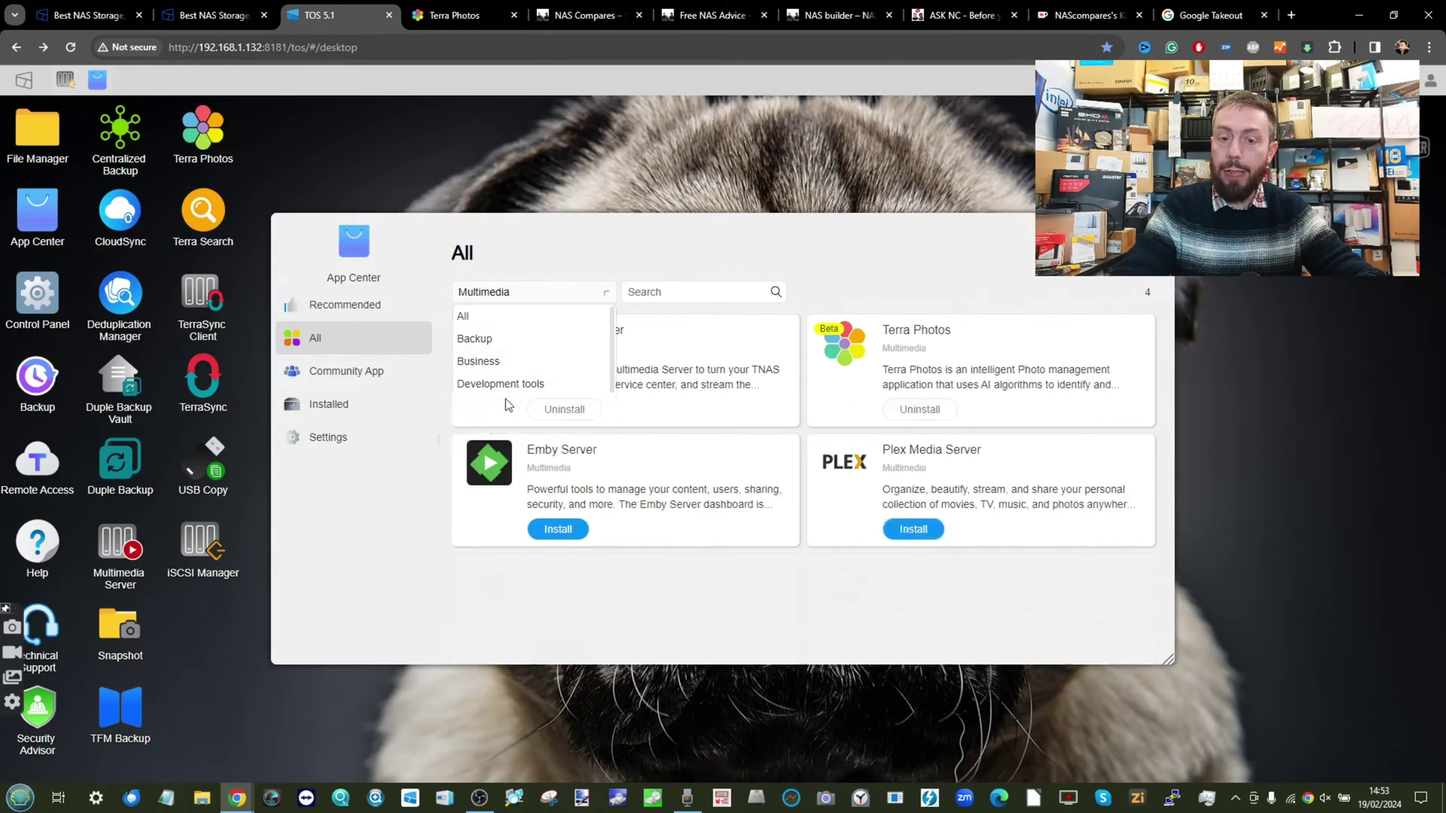
key(ctrl+plus)
key(ctrl+plus)
key(ctrl+plus)
key(ctrl+plus)
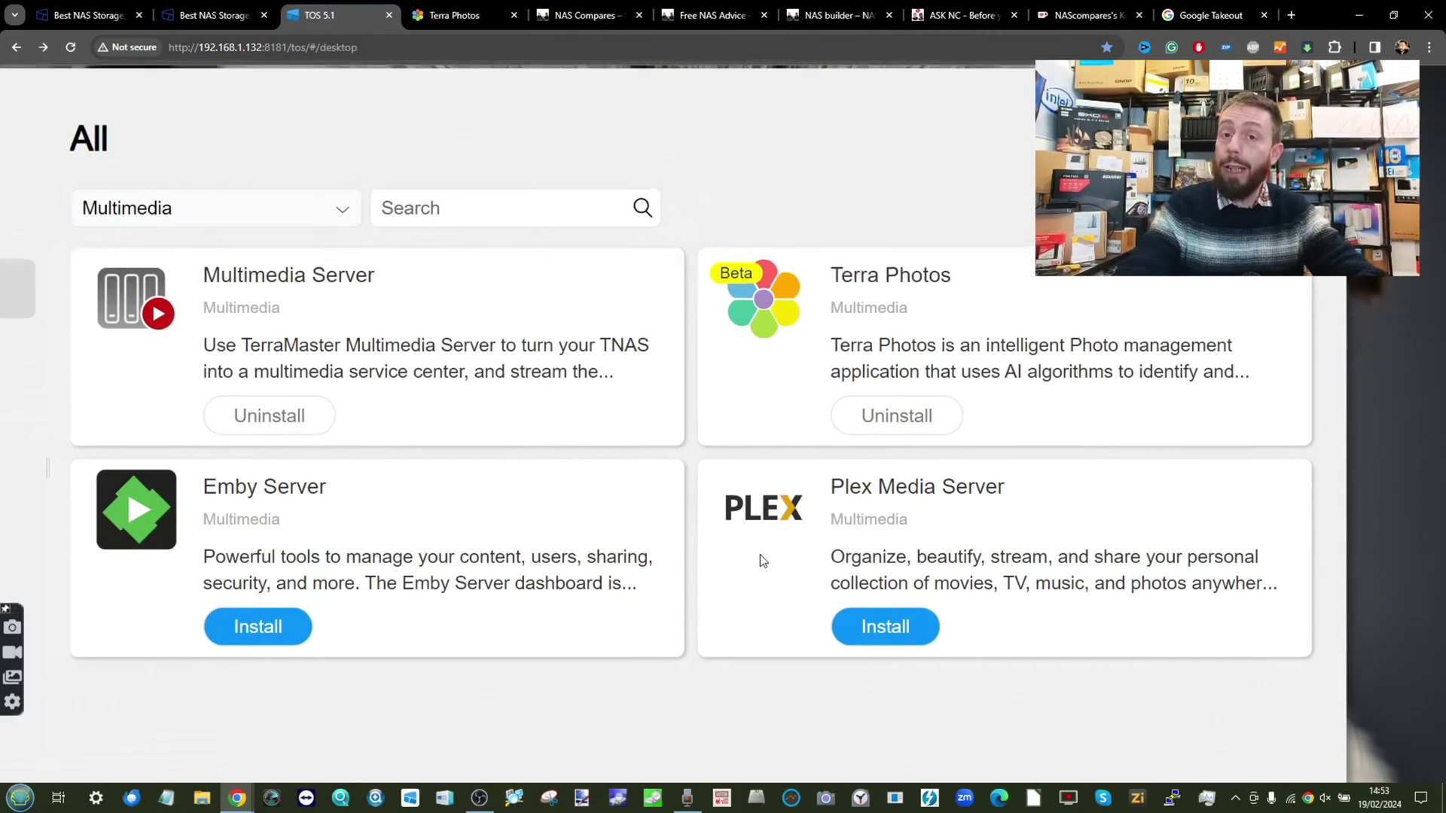
scroll(761, 559, up, 5)
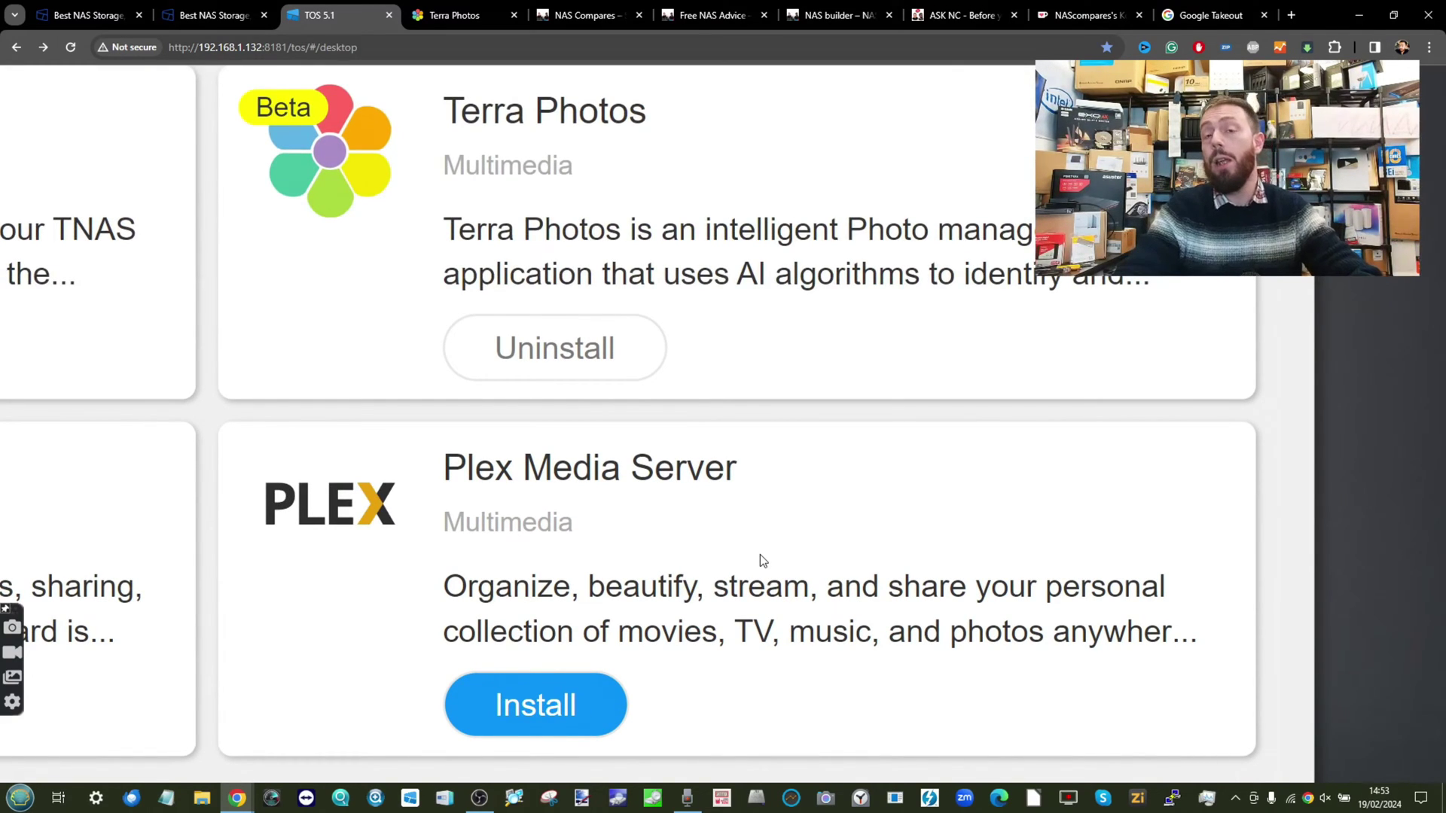
scroll(760, 559, down, 5)
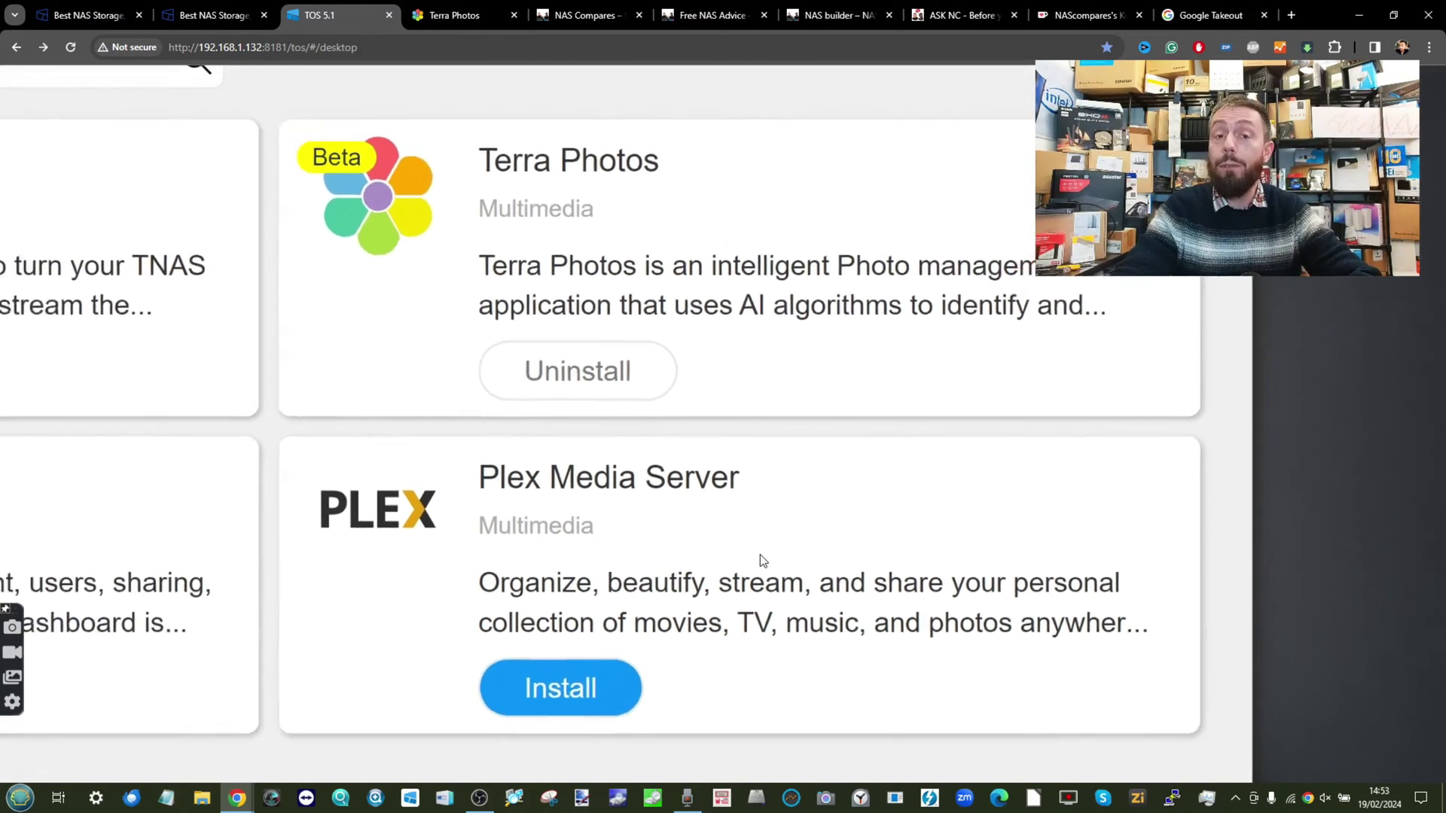
scroll(761, 554, down, 2)
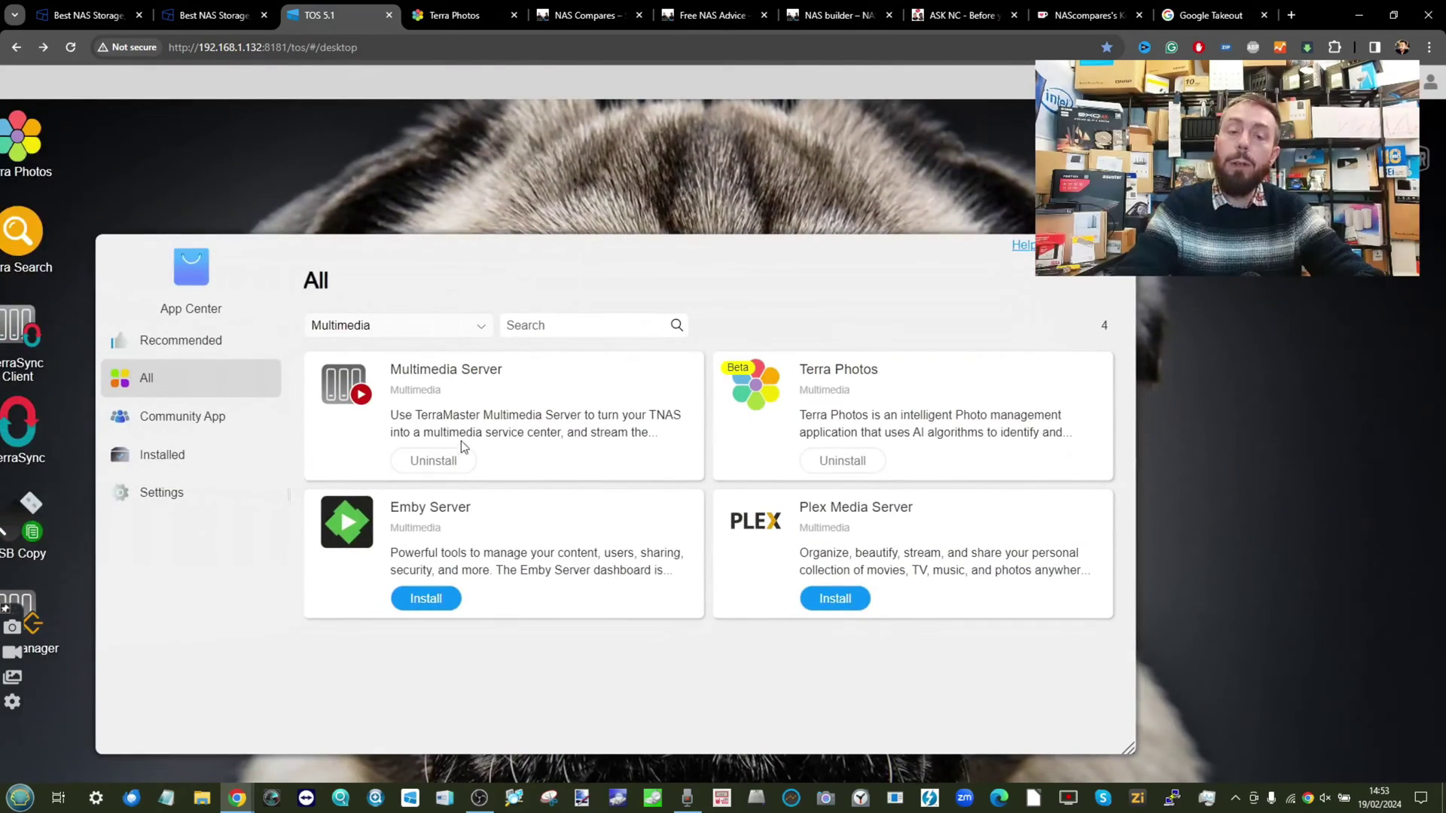
scroll(467, 444, up, 6)
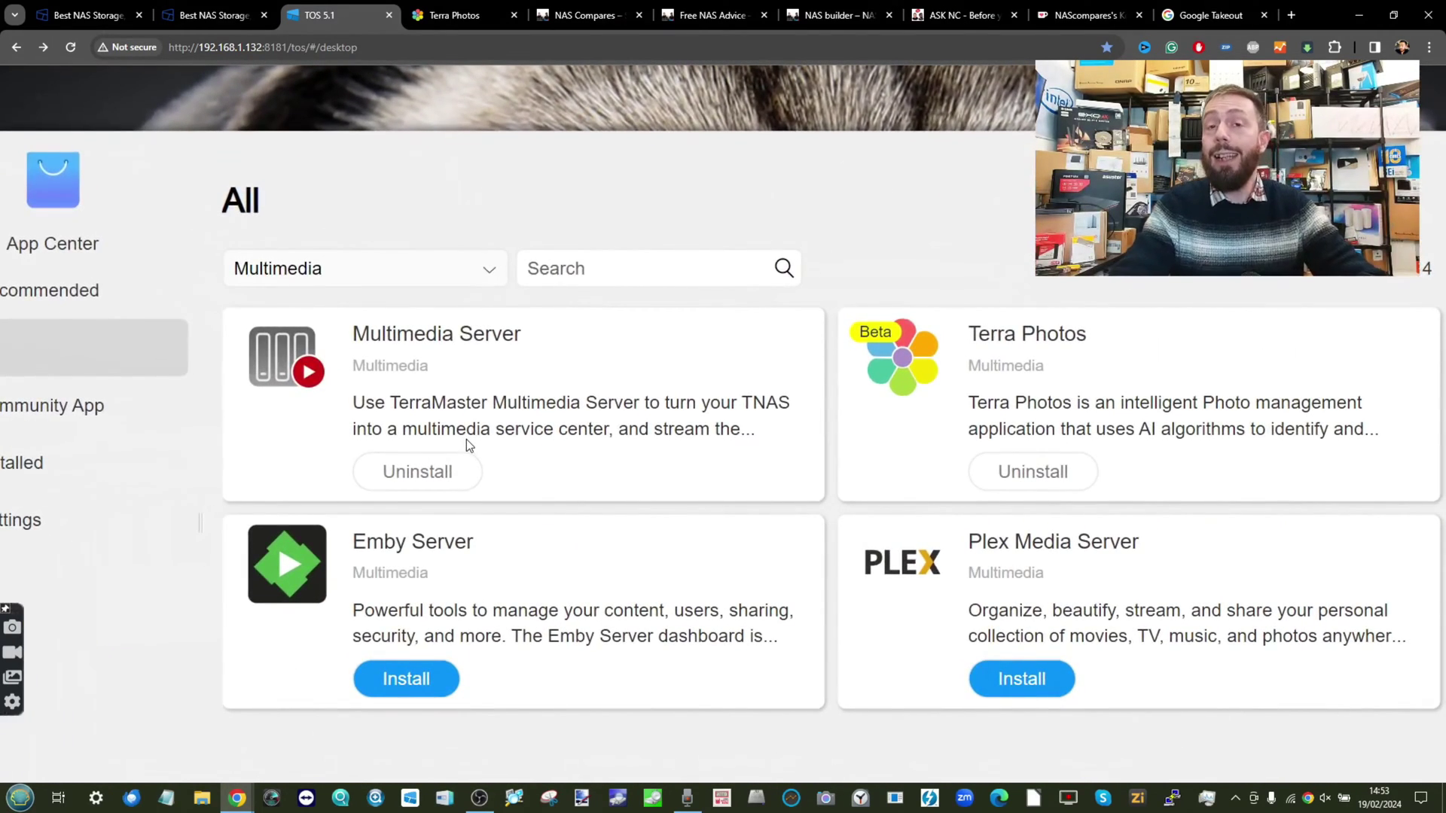
- Read the Terra Photos details page, then close the App Center
click(1050, 344)
scroll(292, 313, up, 4)
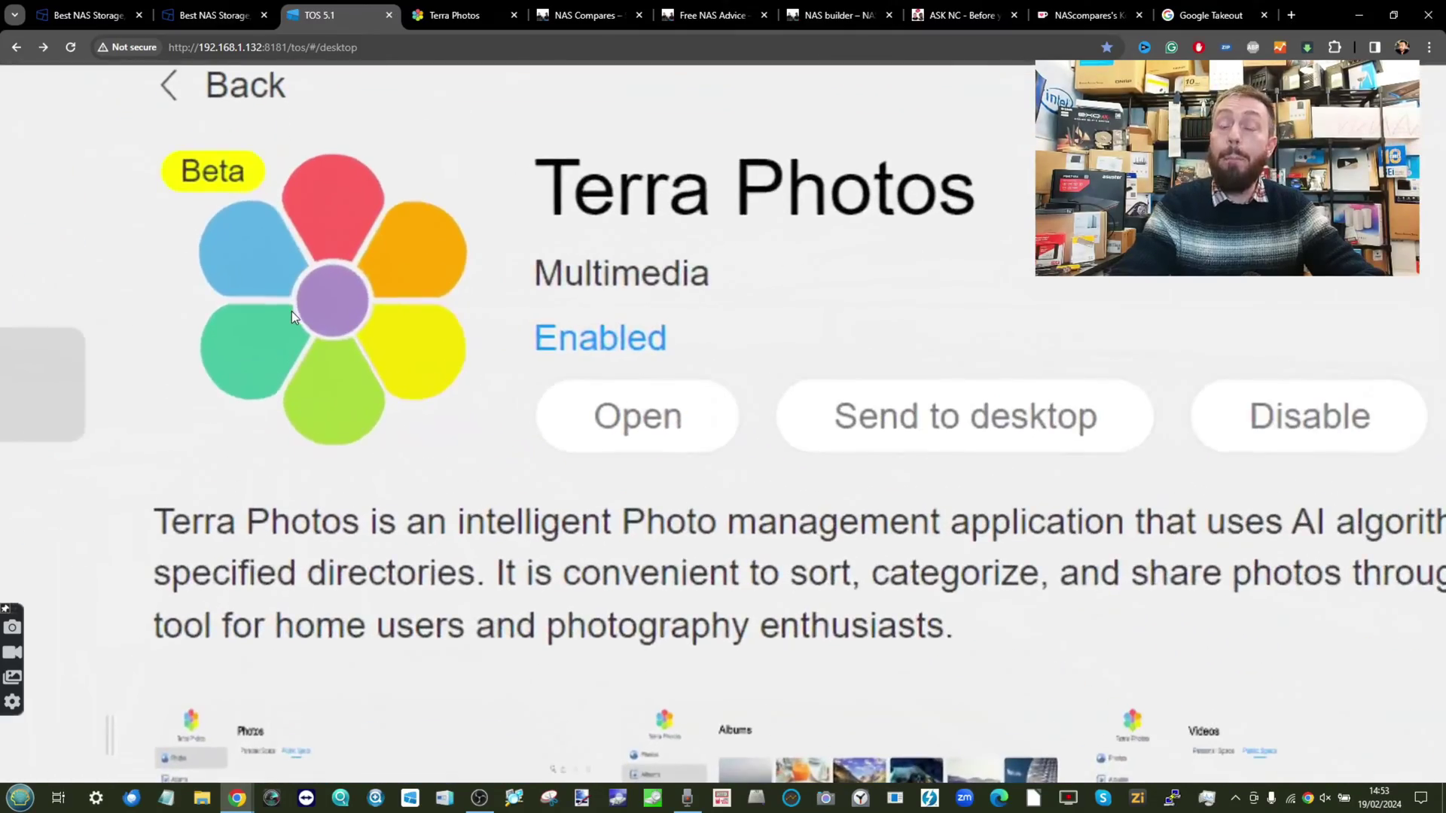
scroll(292, 311, down, 5)
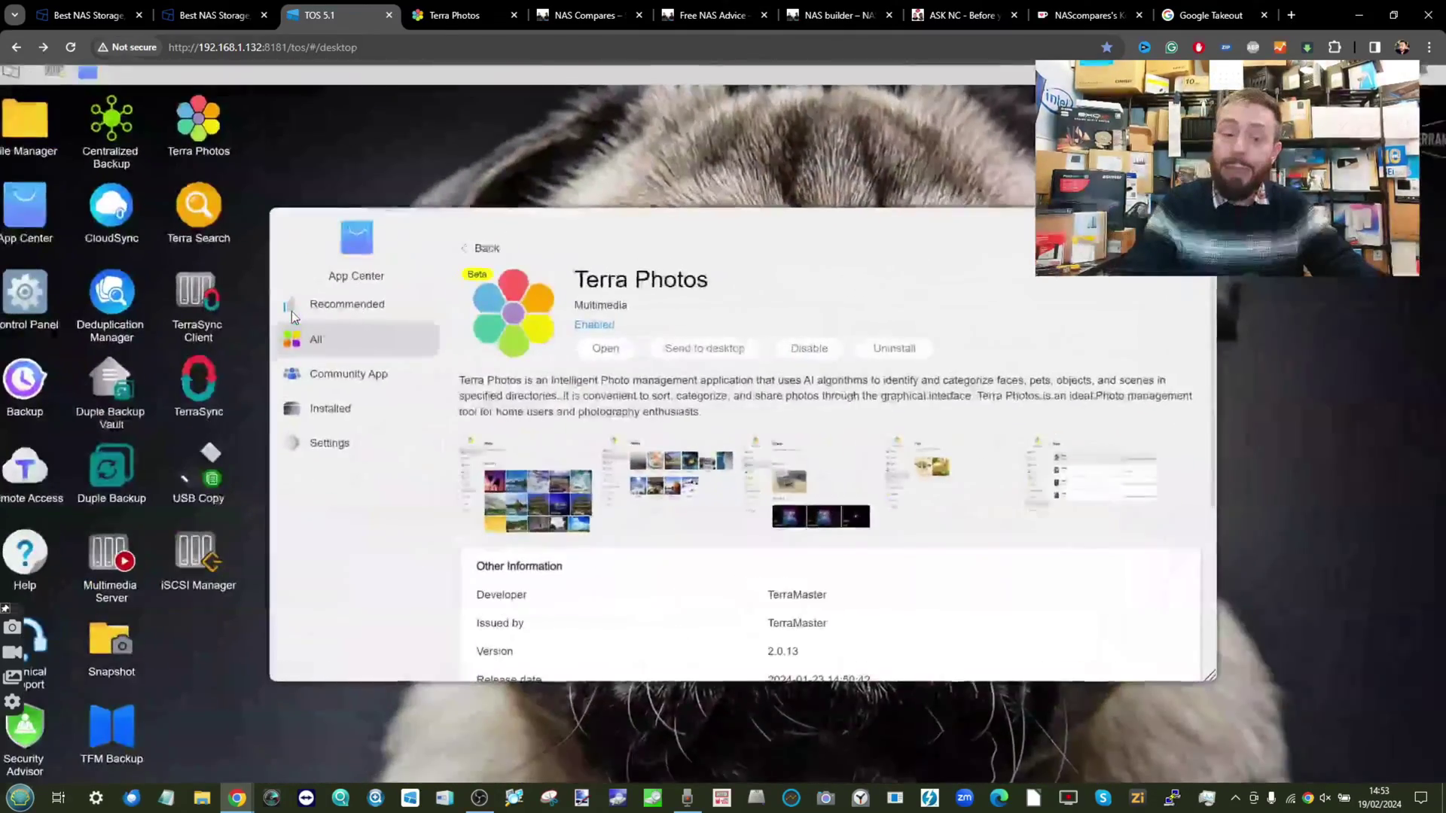
scroll(554, 467, down, 3)
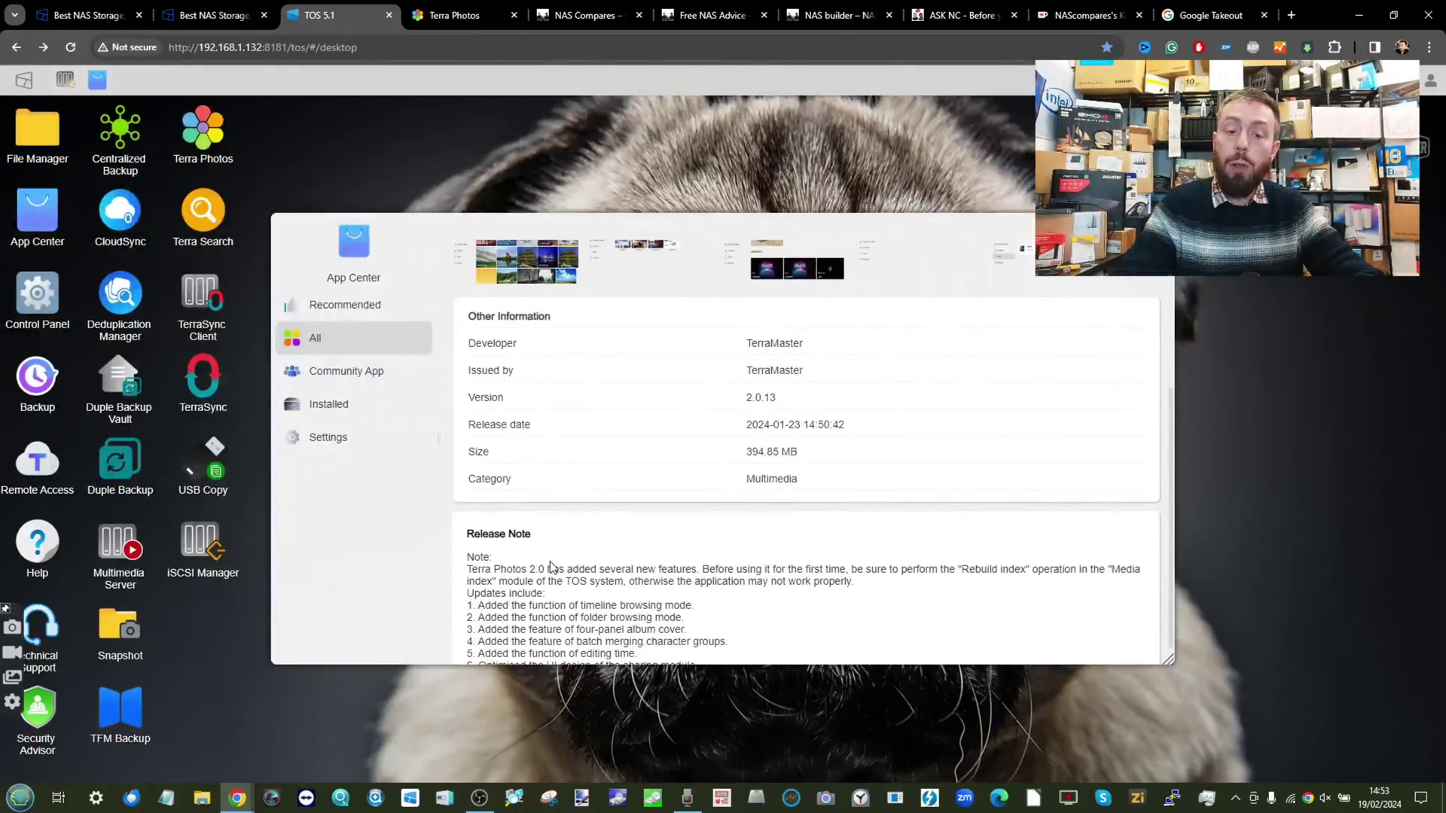
scroll(549, 564, up, 4)
scroll(550, 564, down, 4)
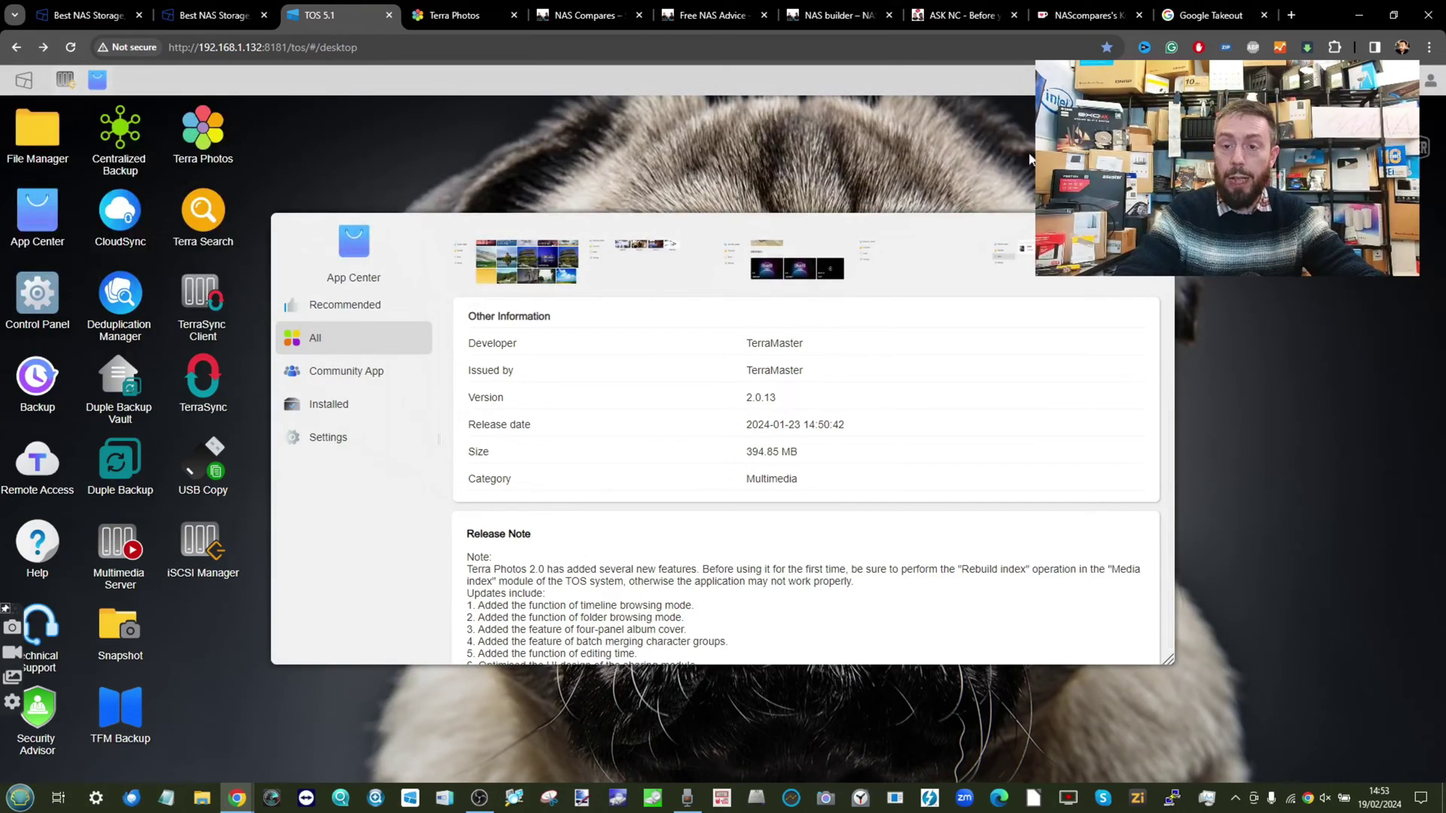
click(1160, 224)
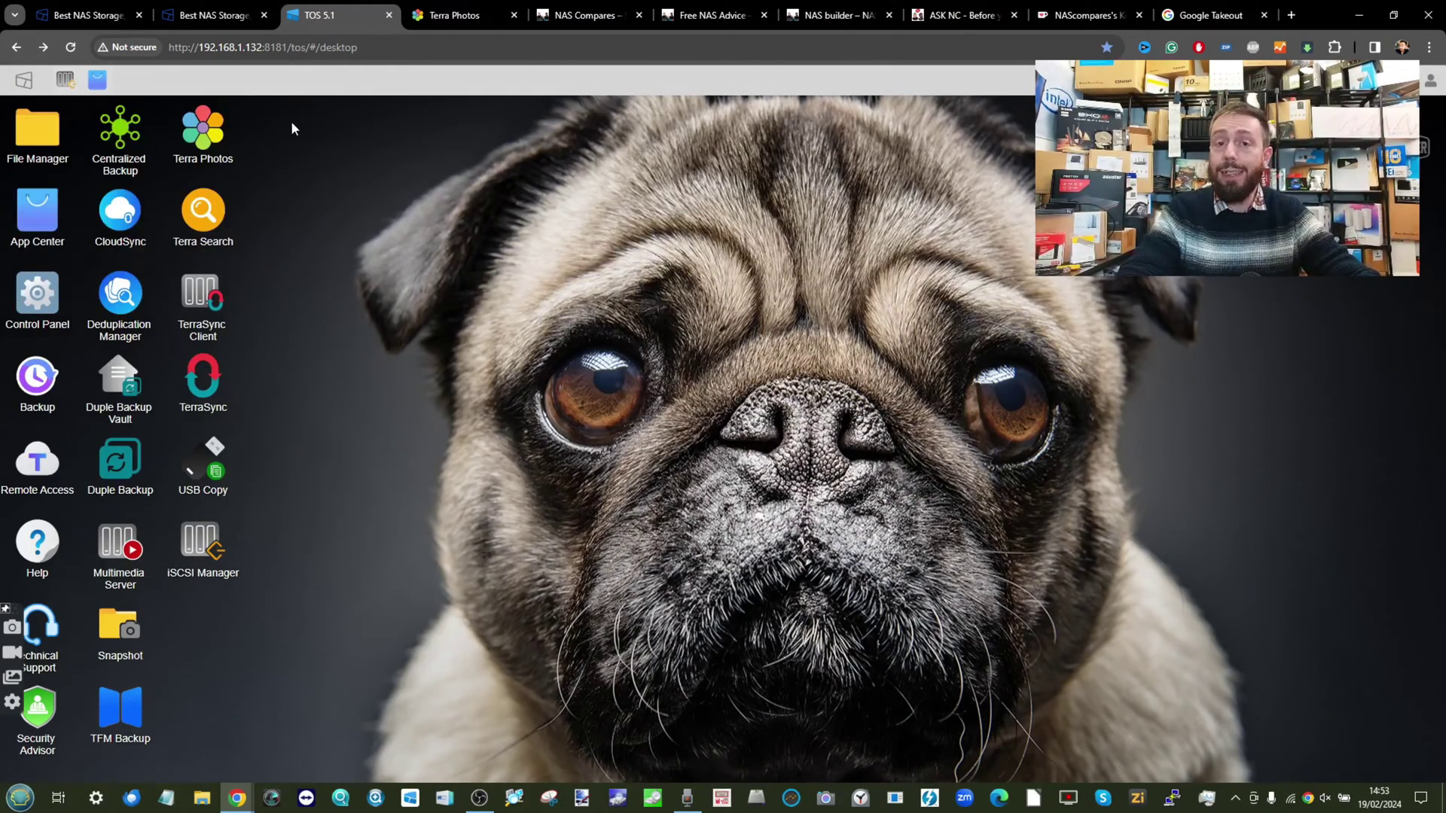
- Look through the File Manager, then briefly open and close the iSCSI Manager
click(39, 129)
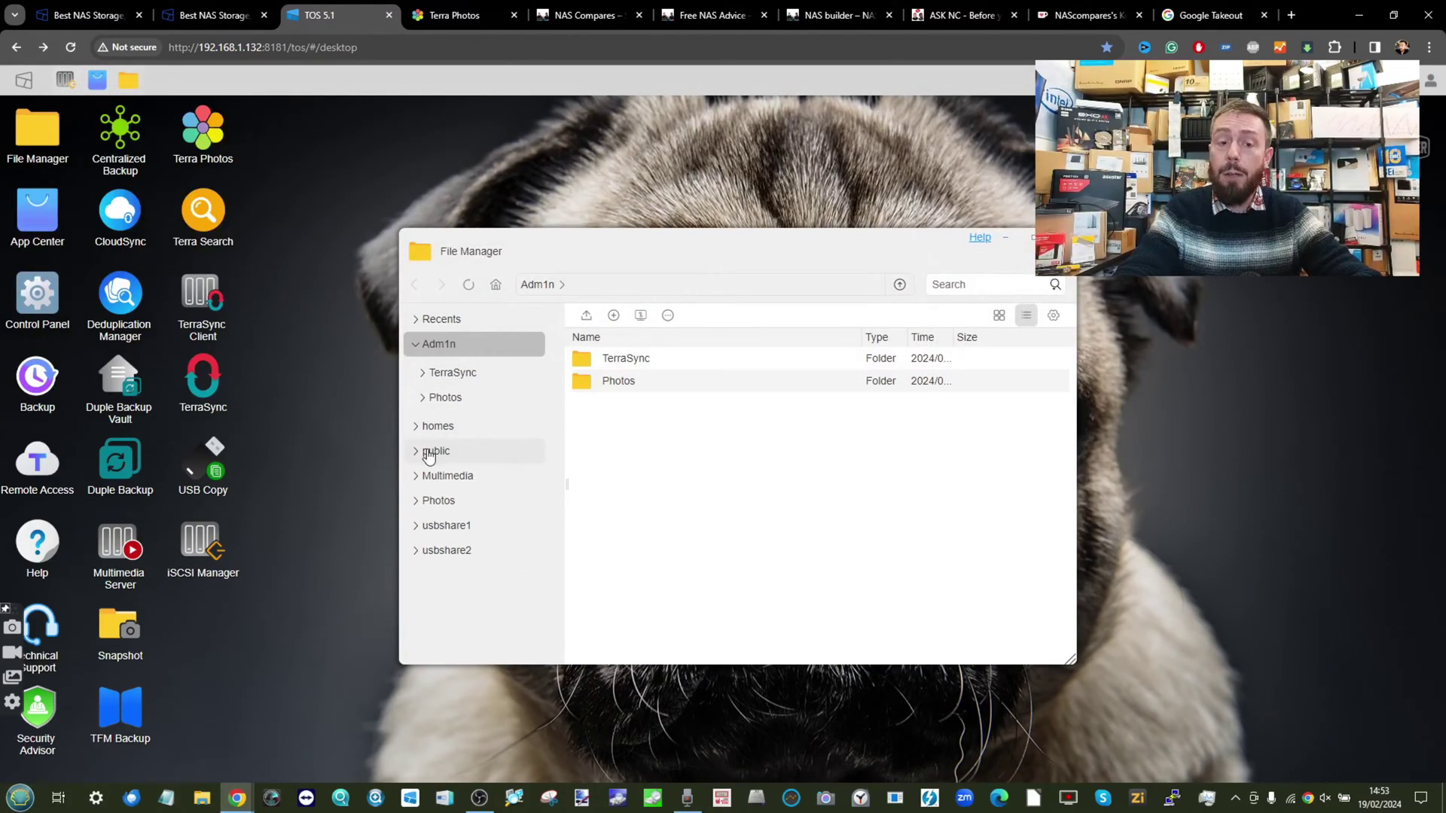
scroll(428, 451, up, 3)
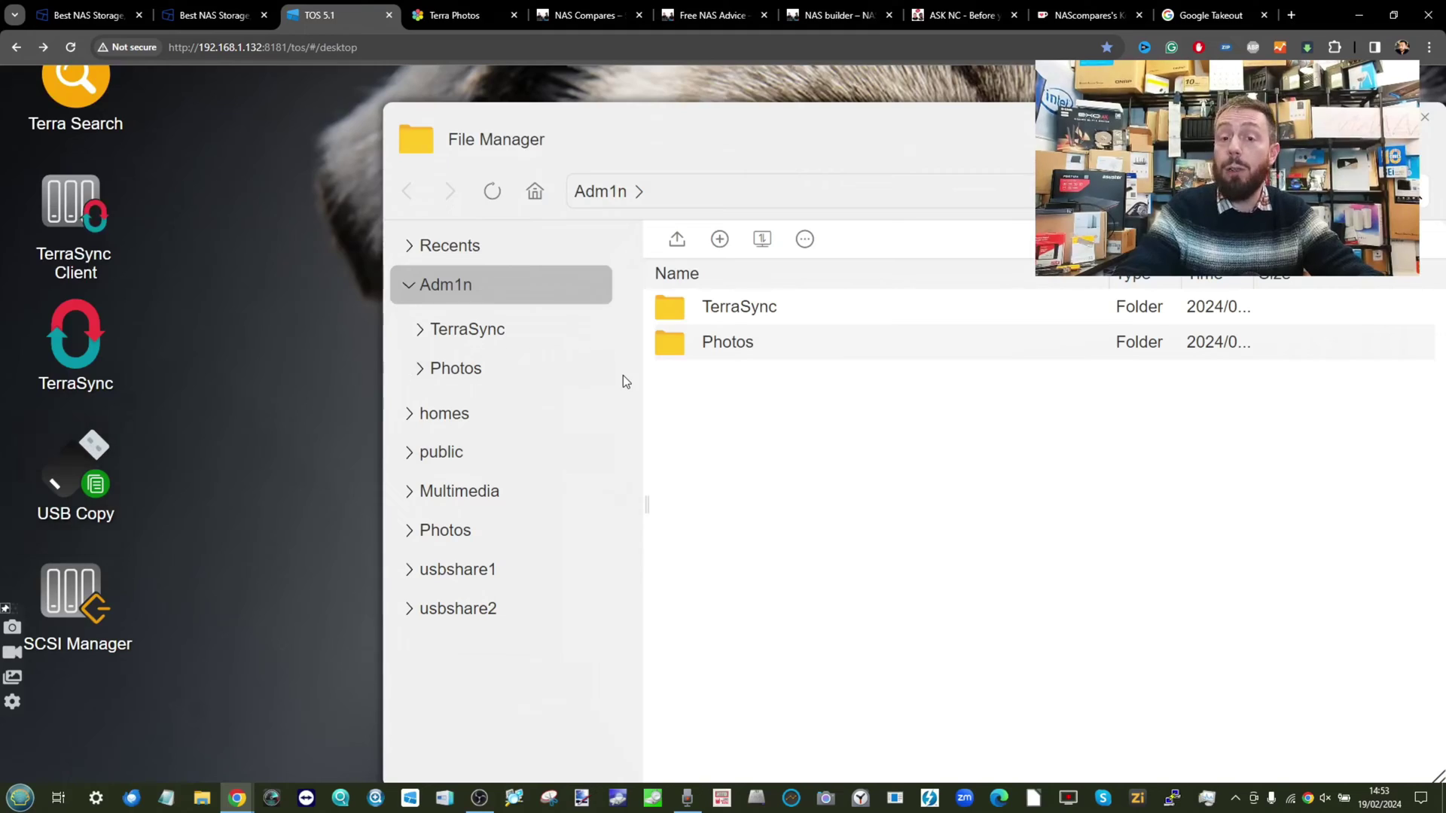
scroll(622, 375, down, 3)
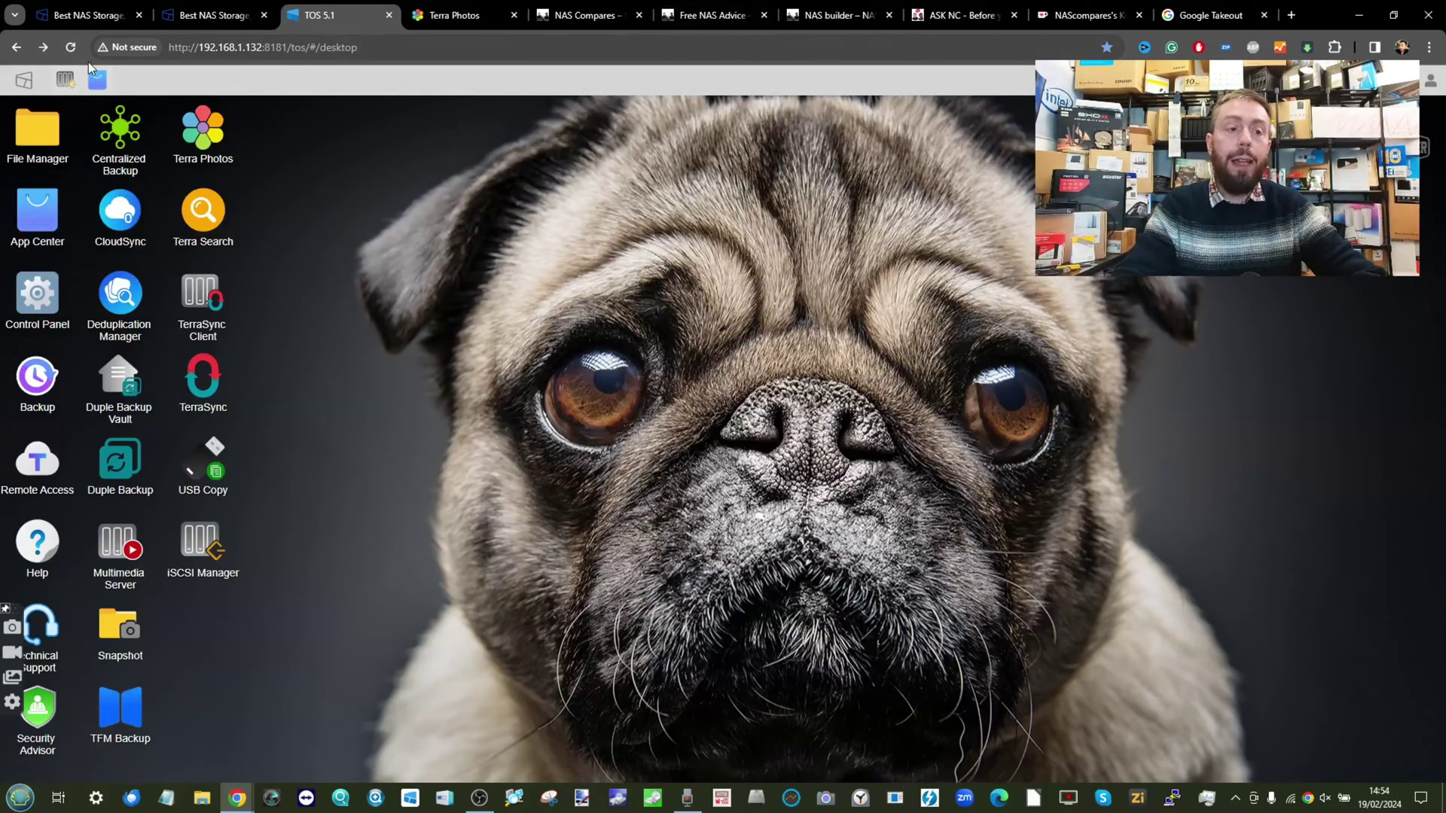
click(65, 81)
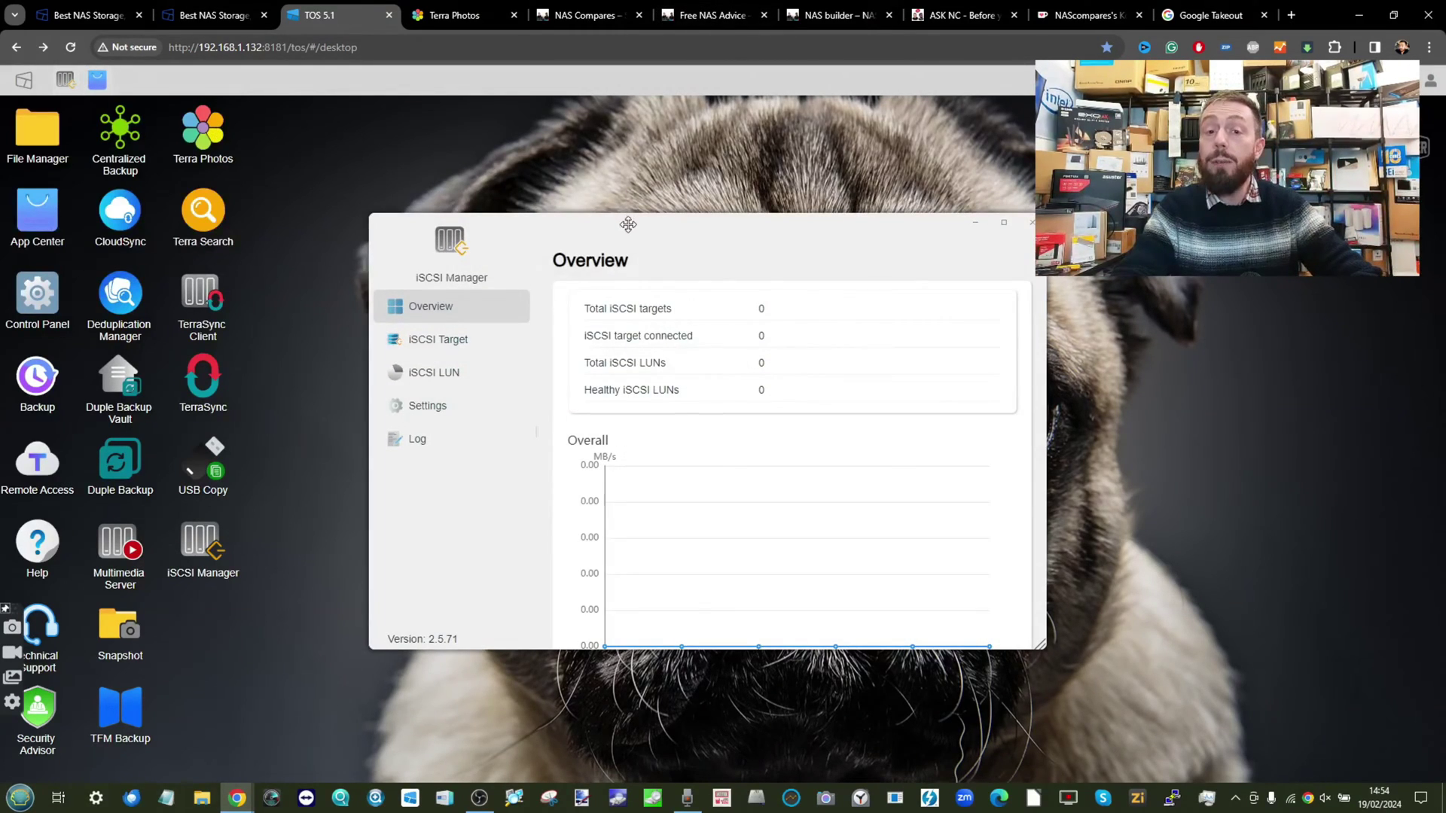
click(1030, 223)
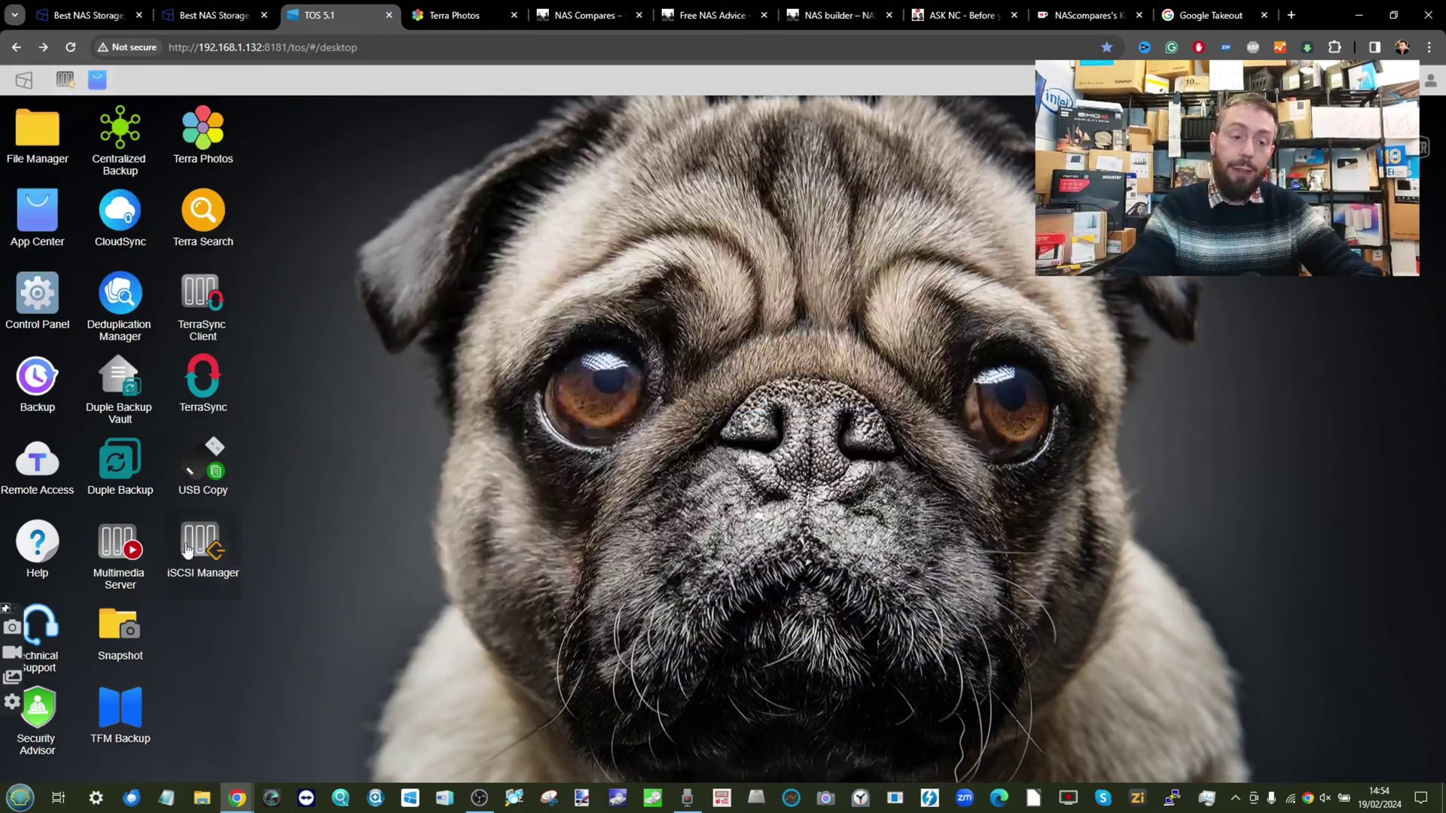
- In Multimedia Server settings, keep LAN 2 (Connected) as the interface and open the media index directory settings
double_click(117, 542)
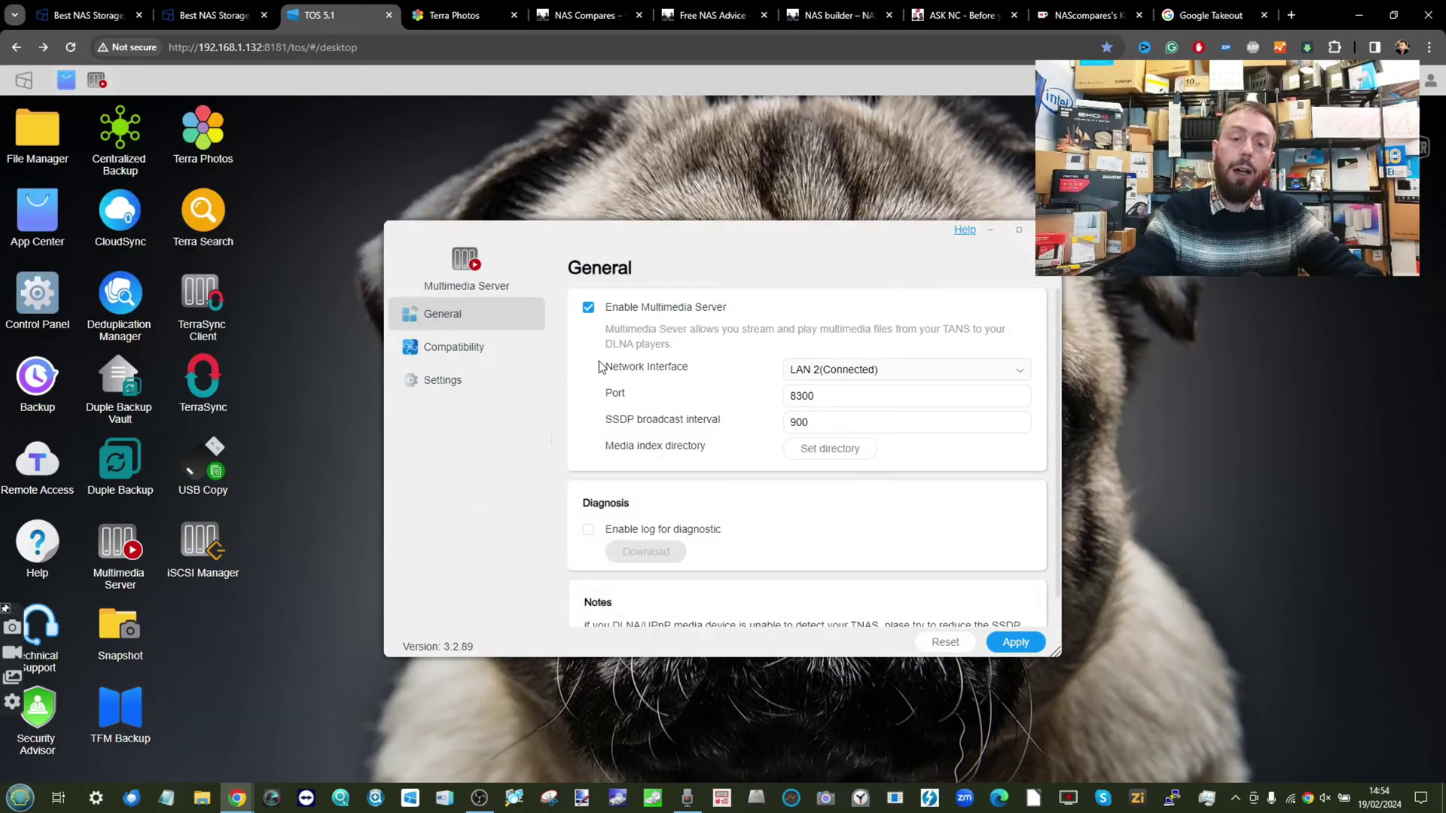
scroll(768, 342, up, 3)
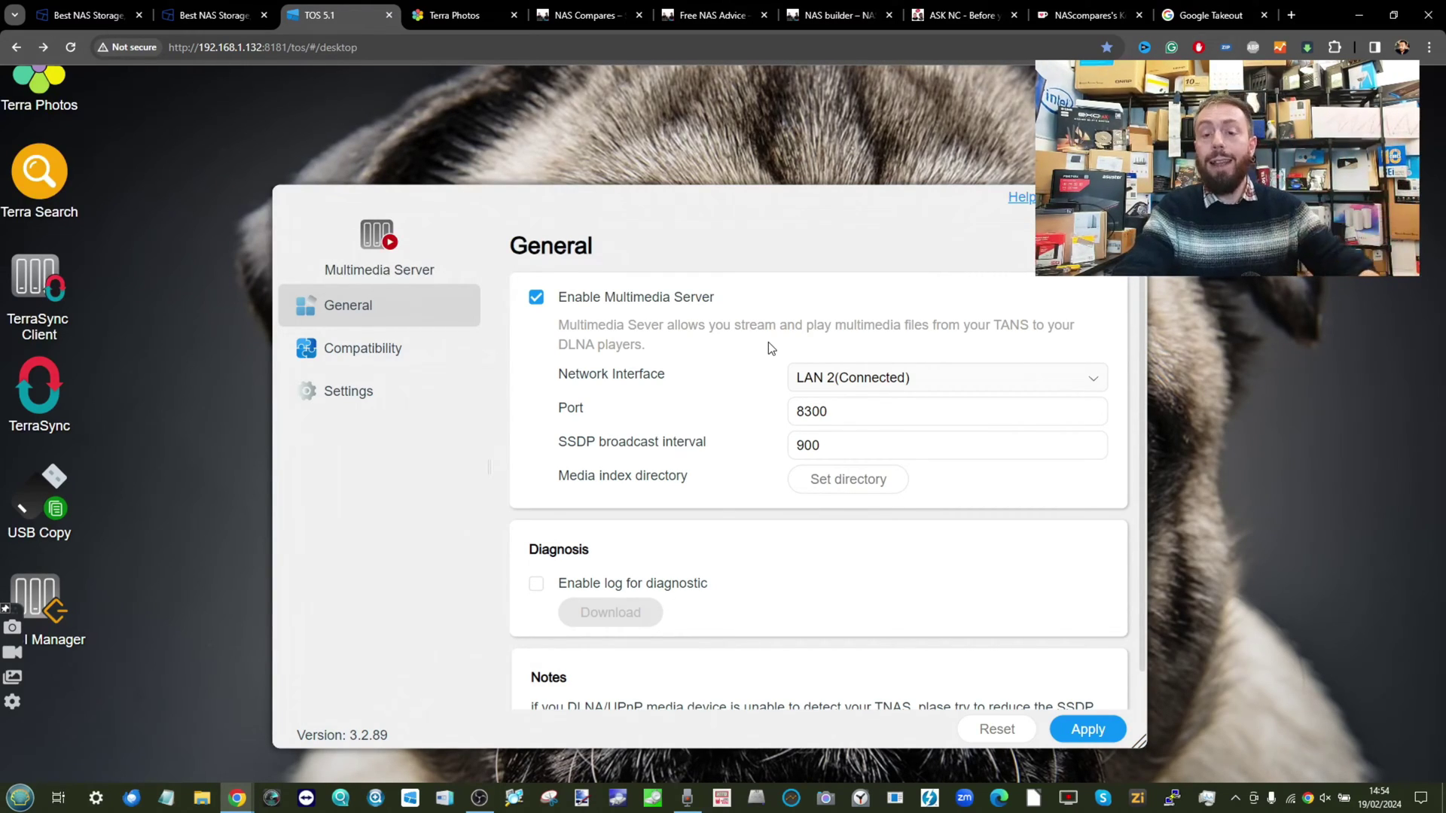
click(853, 380)
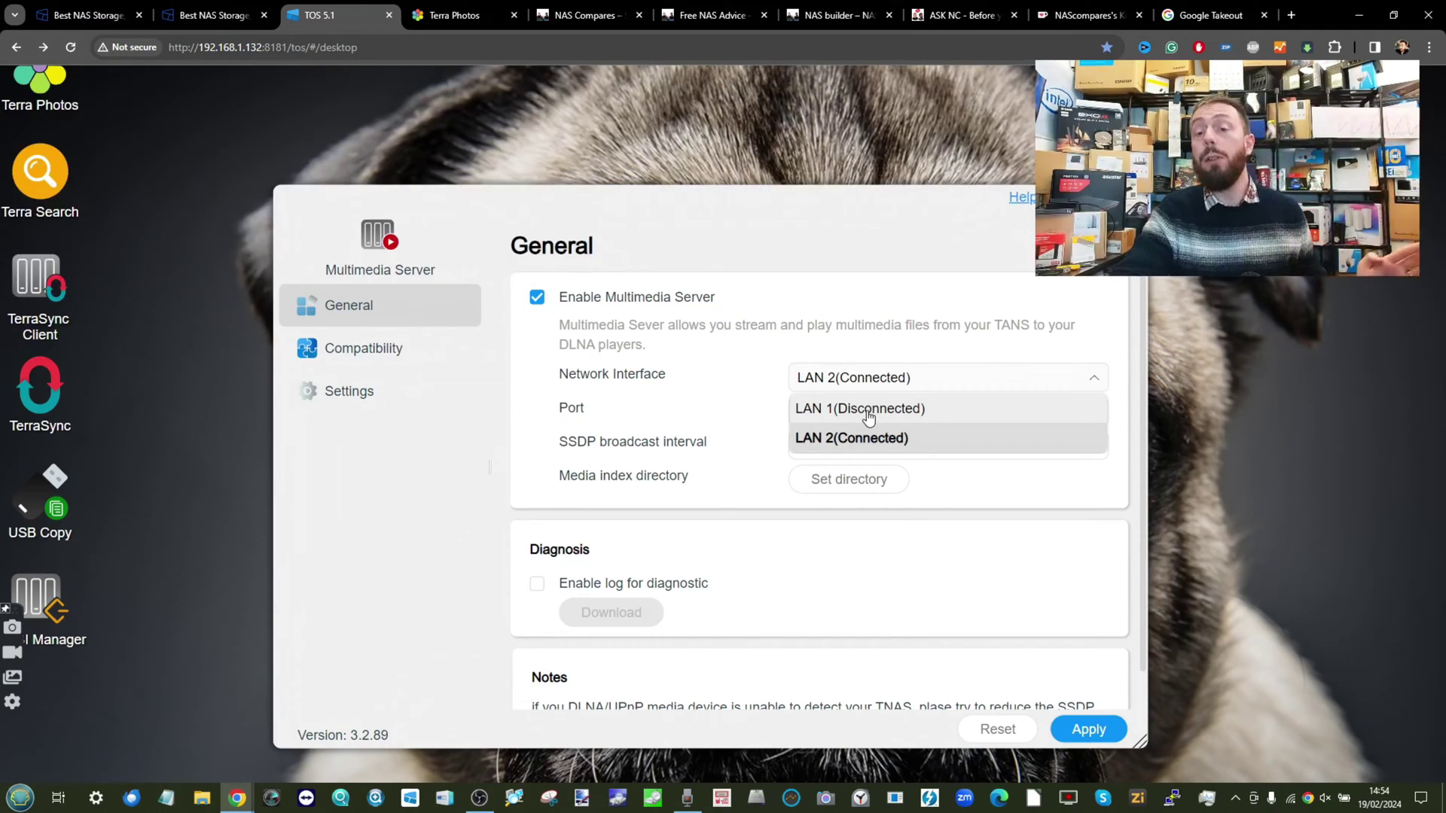
click(1063, 328)
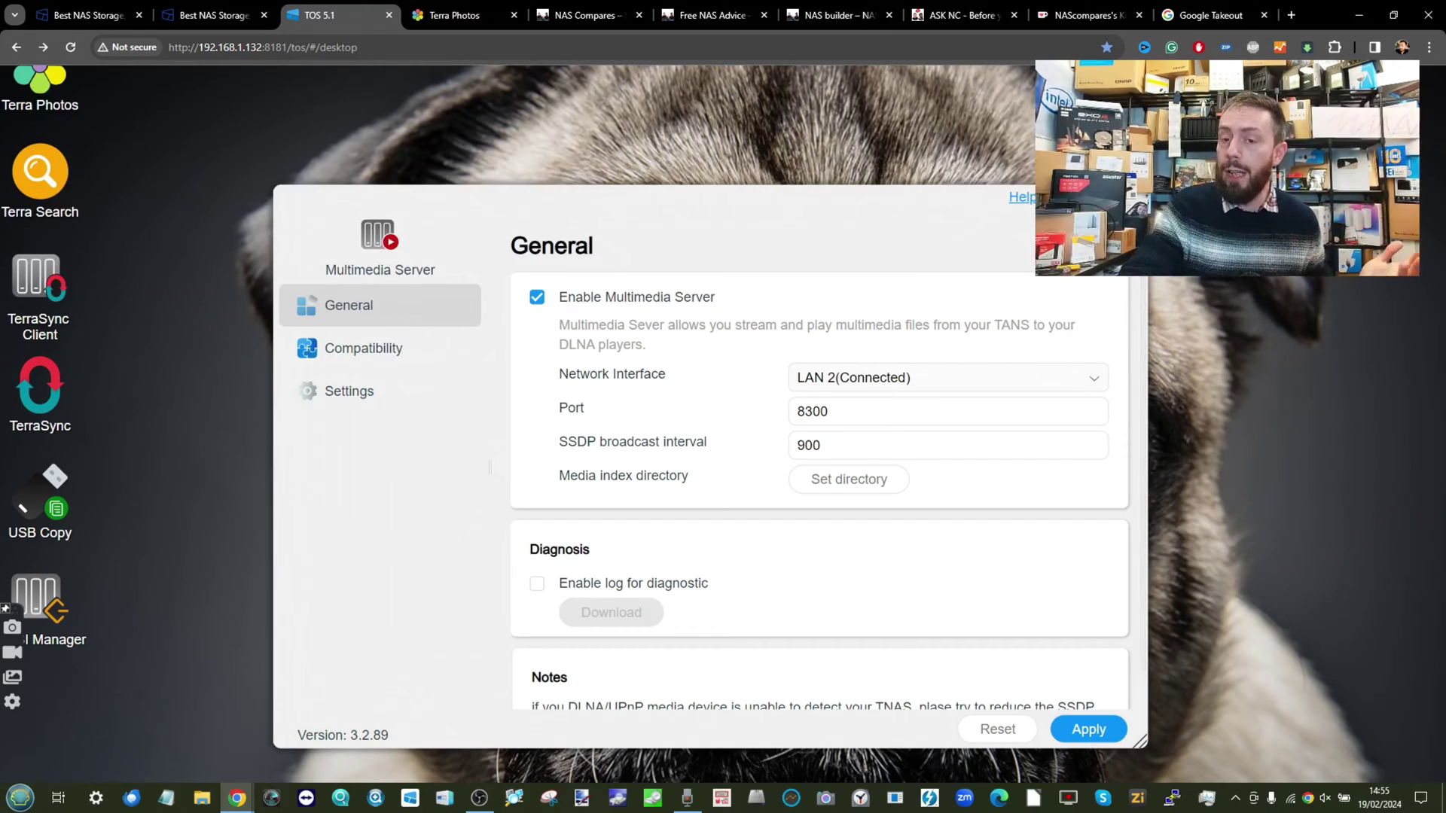
click(927, 380)
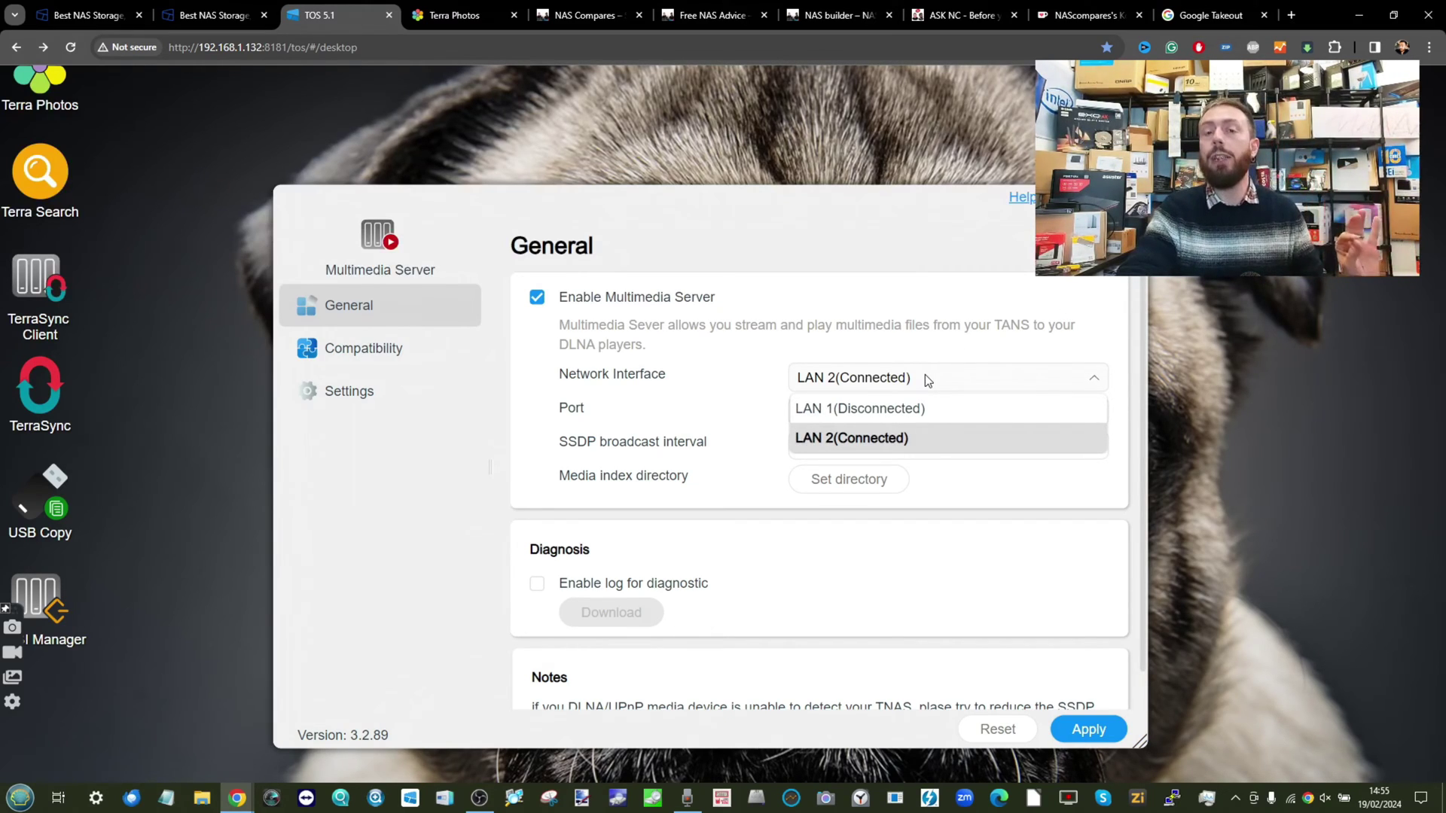
click(927, 379)
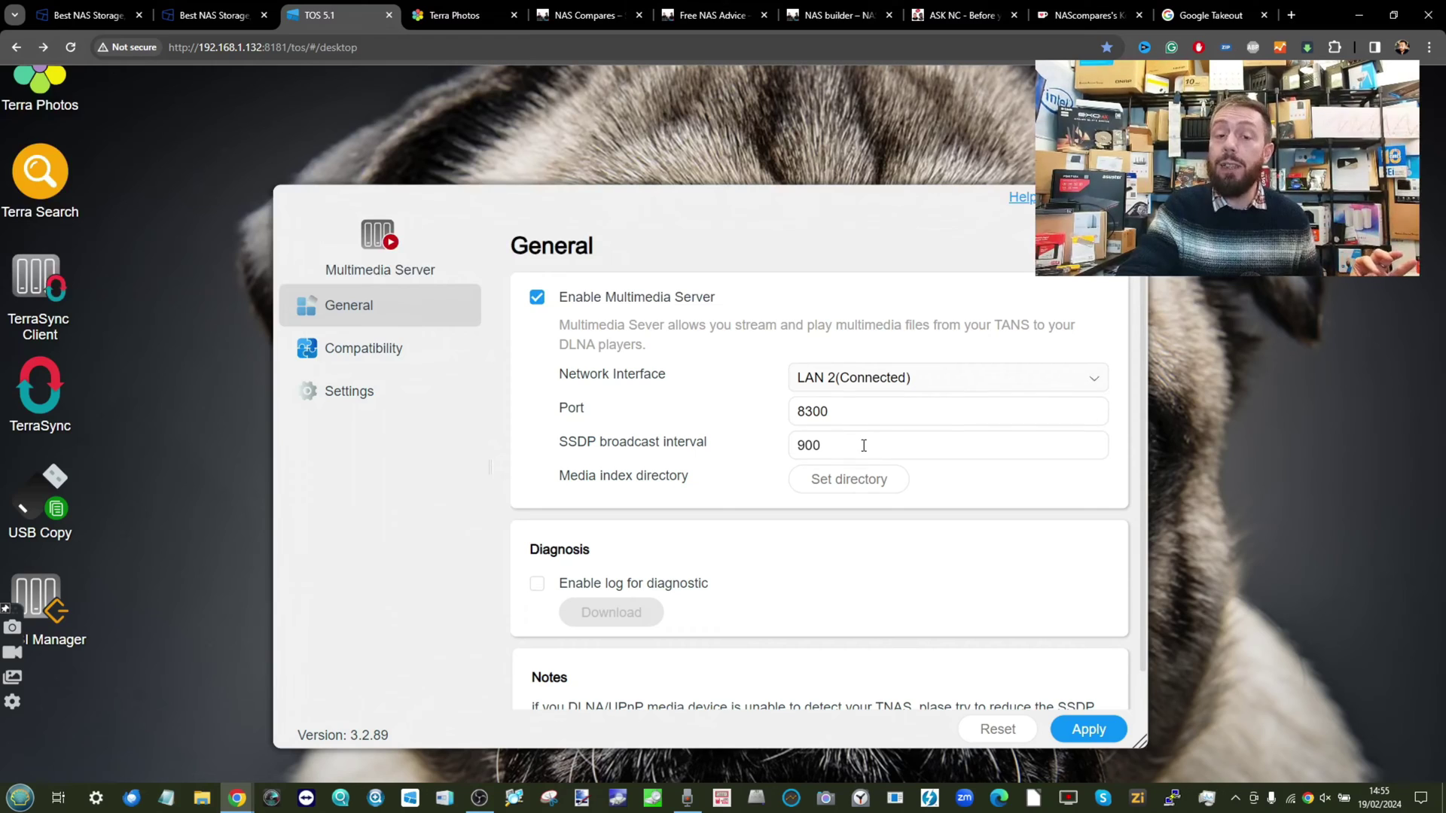
click(847, 483)
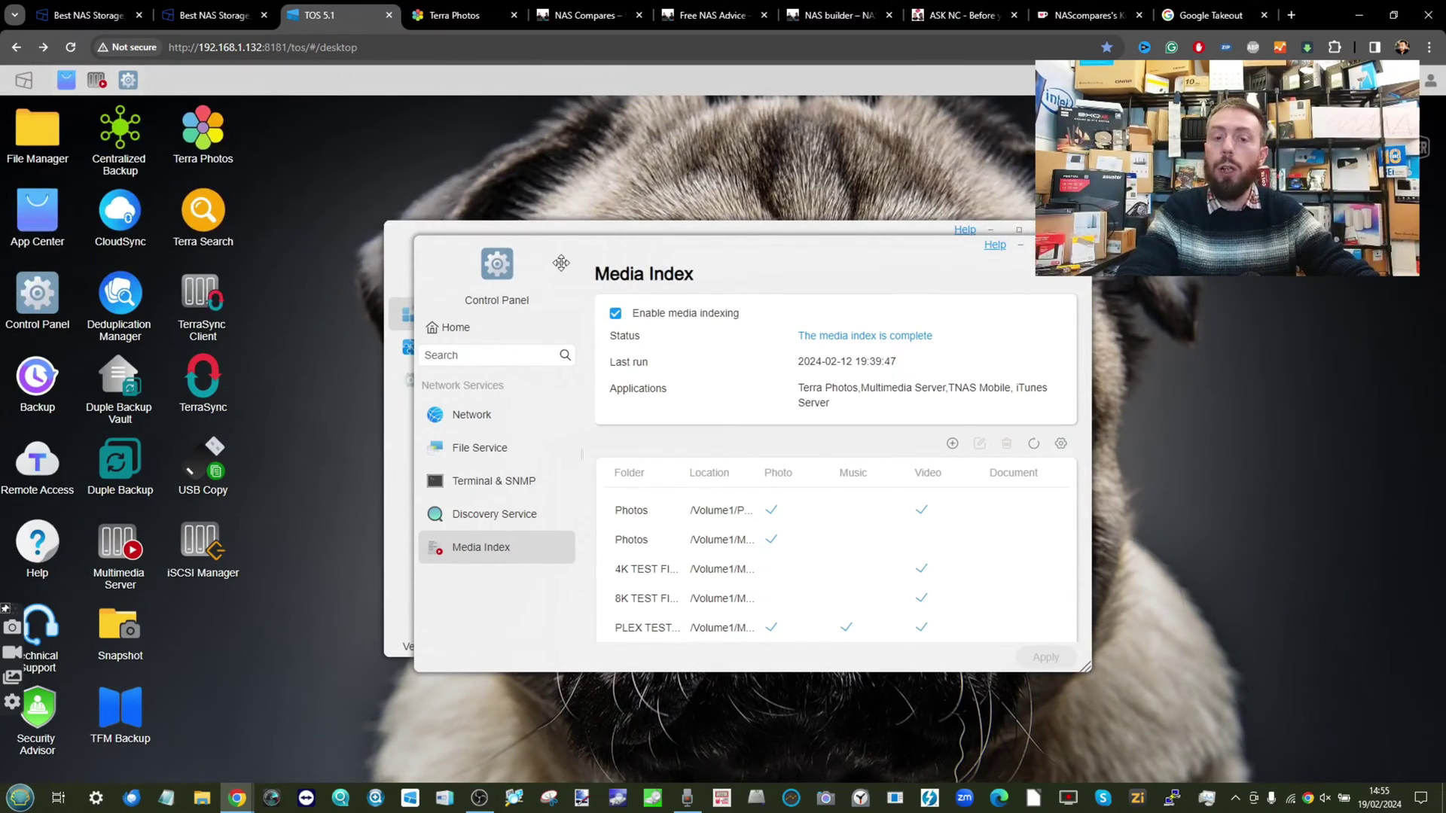
- Review the Media Index window and close it
drag(563, 260, 369, 265)
scroll(607, 521, down, 1)
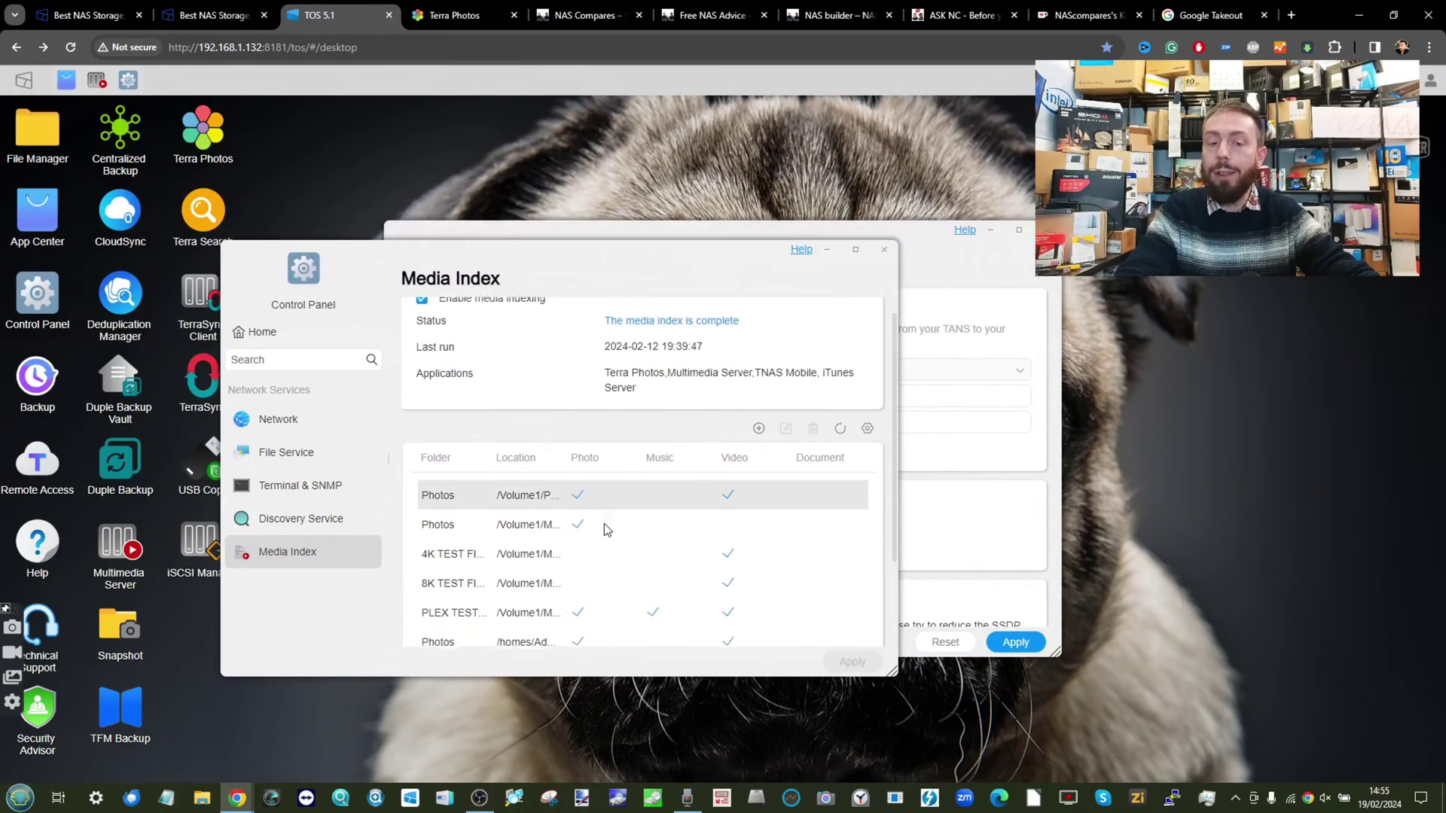
scroll(604, 523, up, 1)
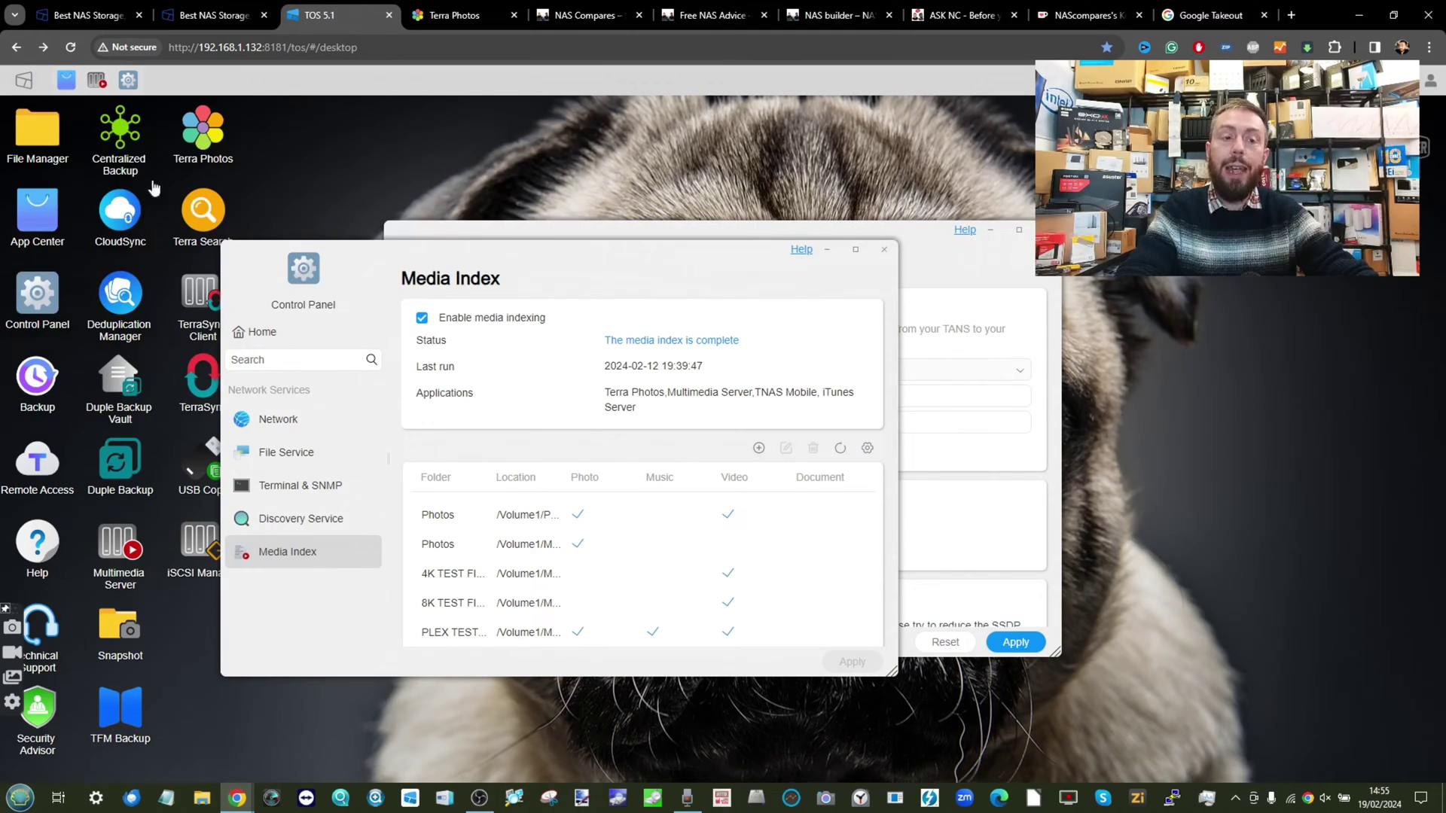
click(884, 249)
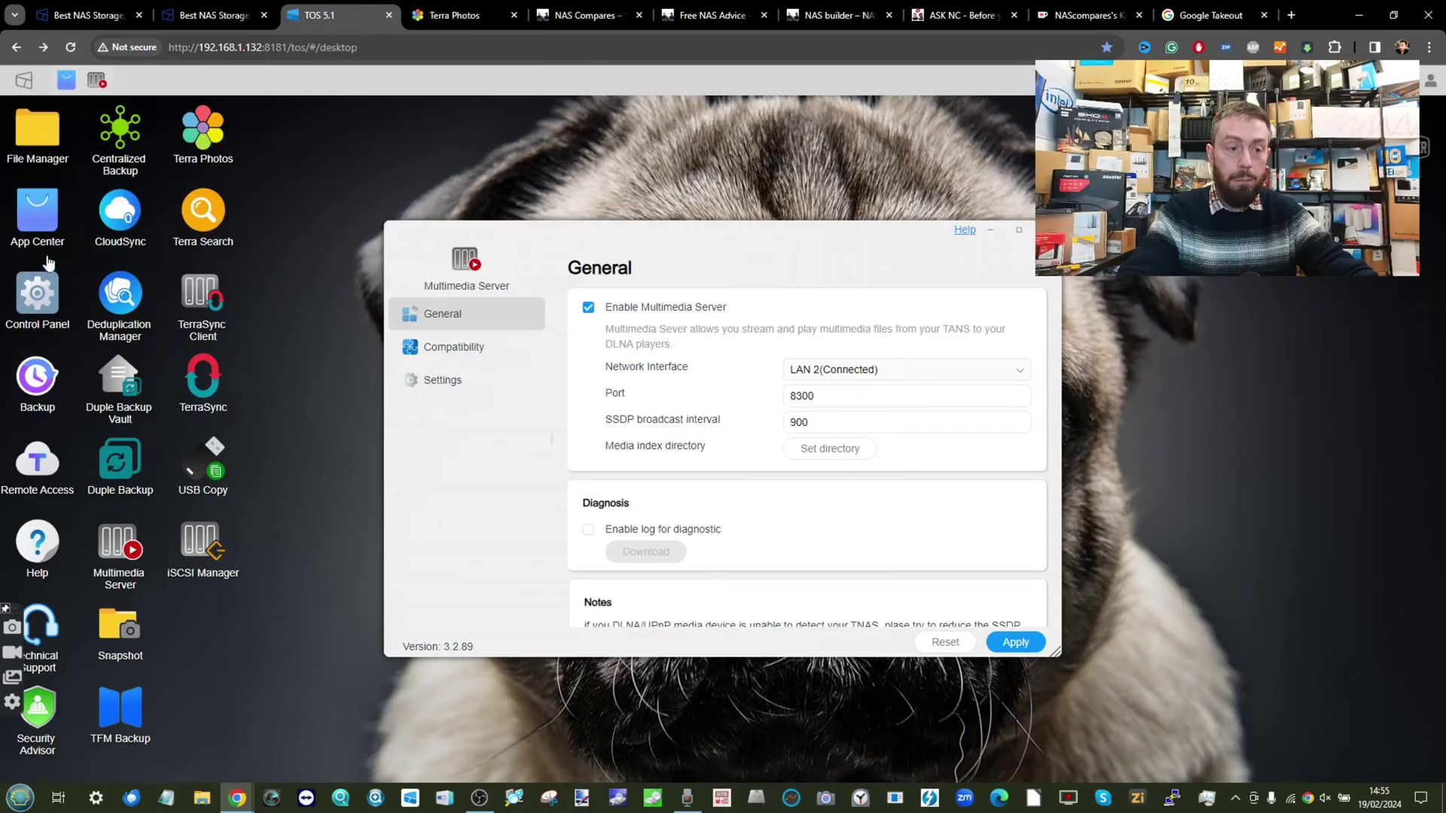
- Open the Control Panel's Media Index page and scroll through the five indexed folders
click(42, 296)
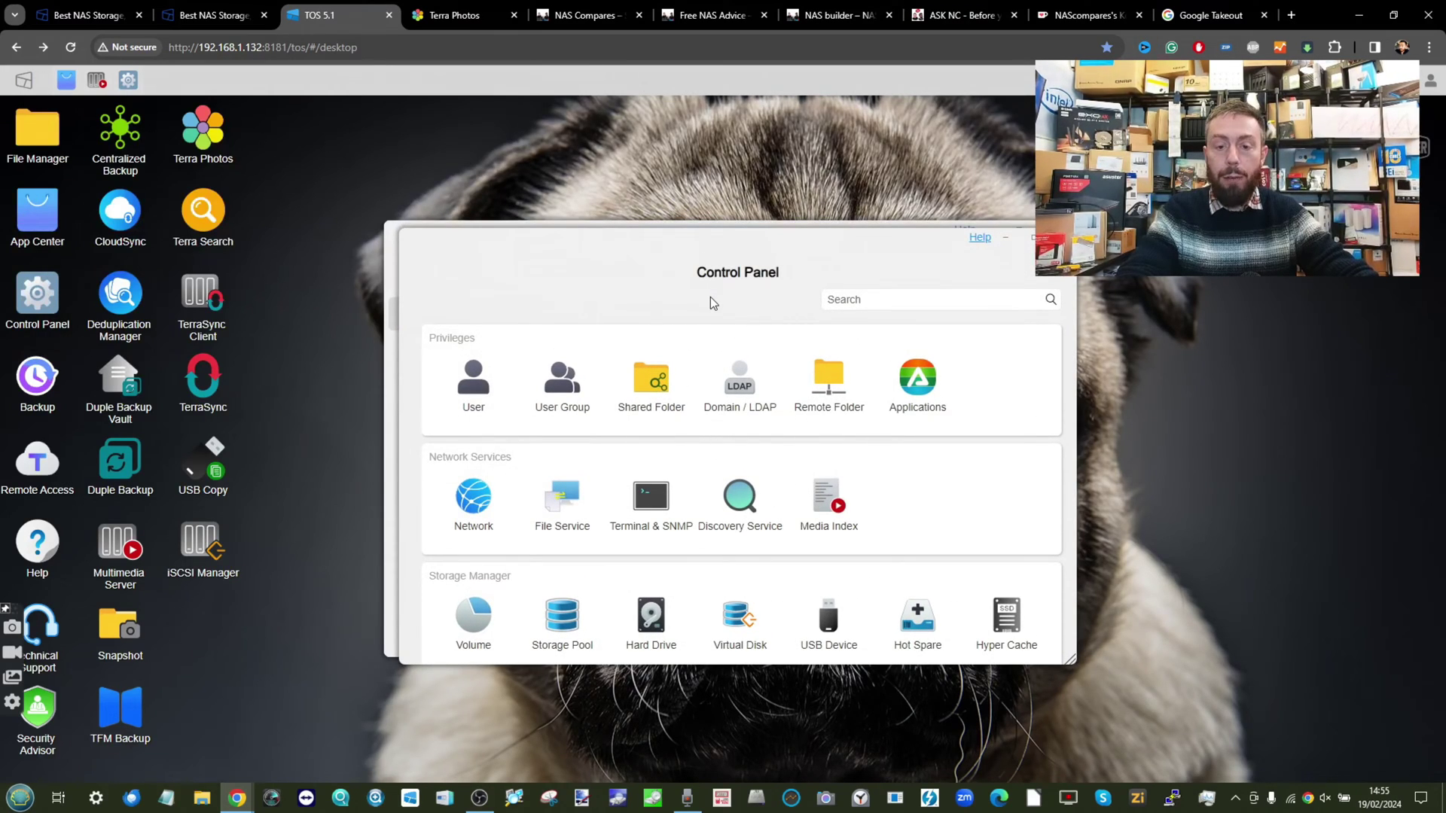
click(832, 516)
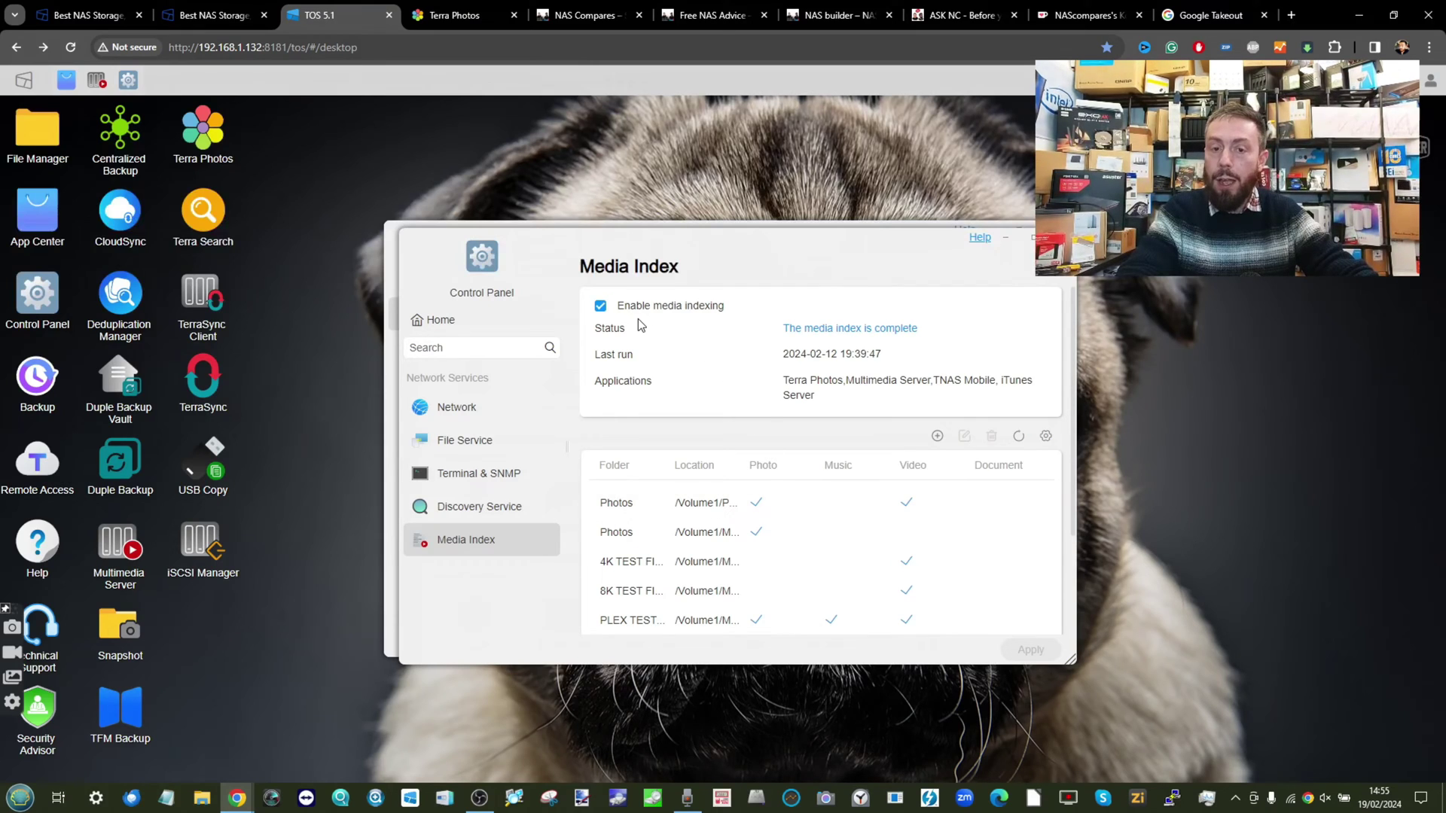
scroll(634, 318, up, 5)
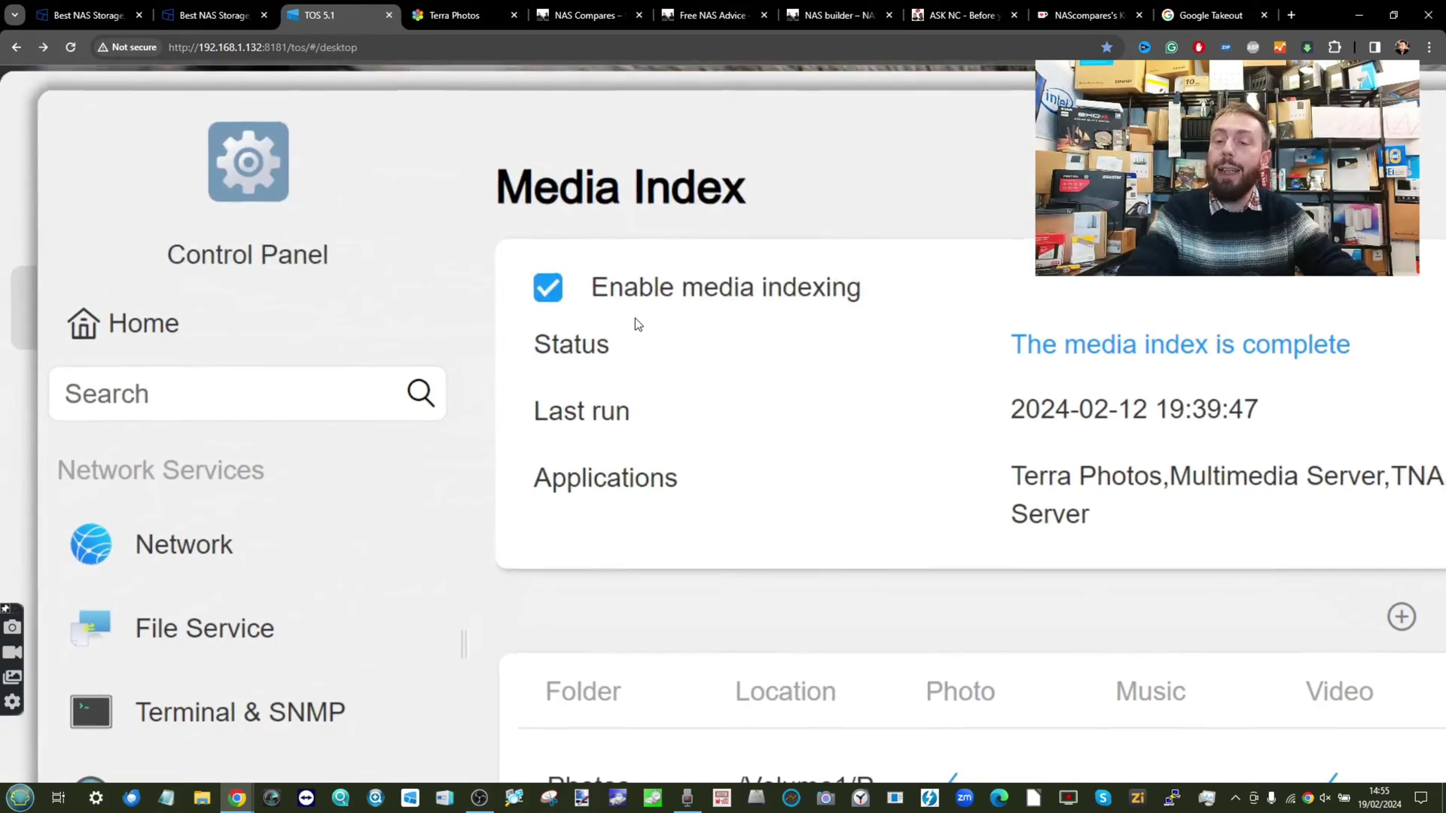
scroll(635, 324, down, 1)
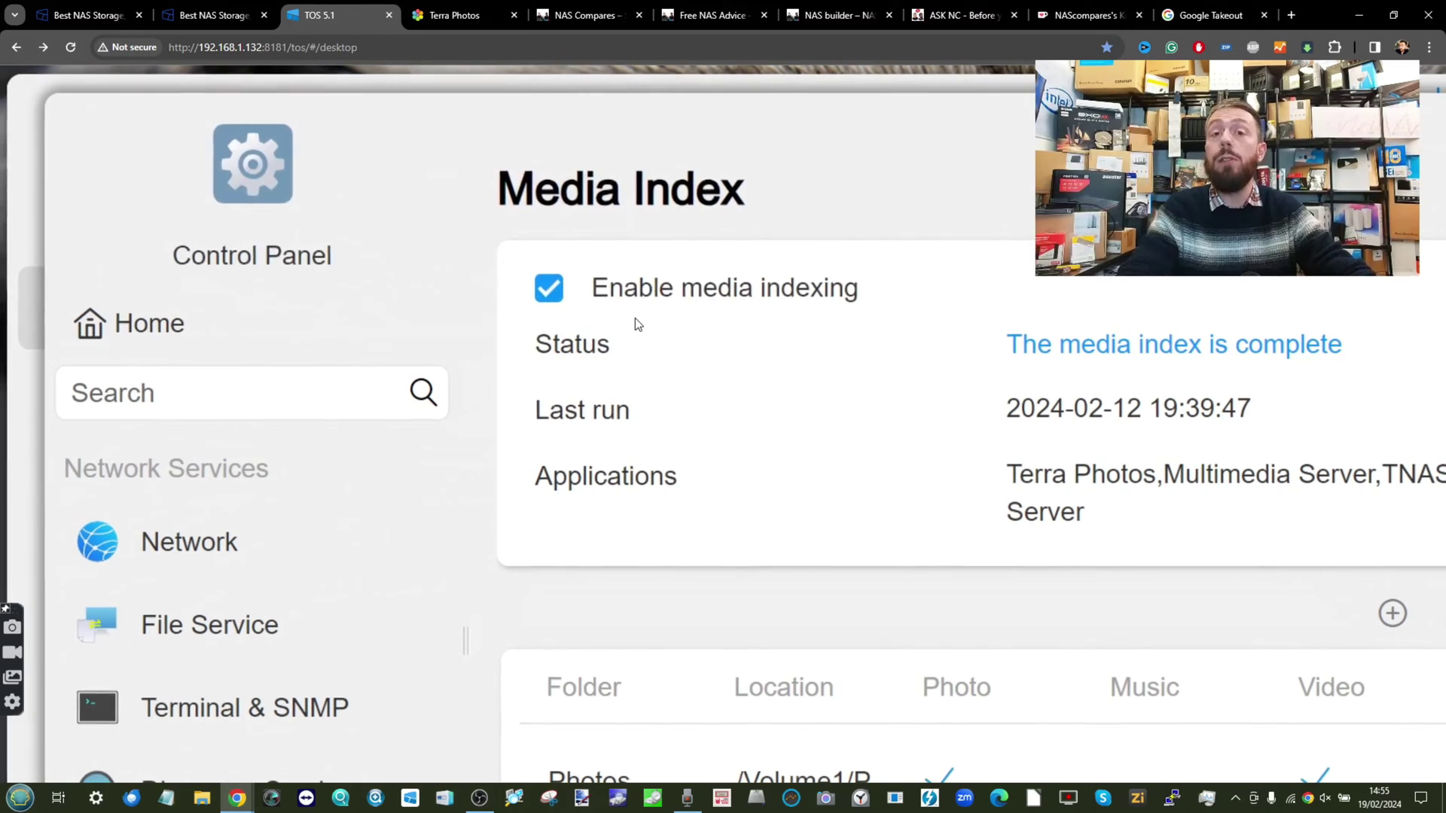
scroll(634, 320, down, 5)
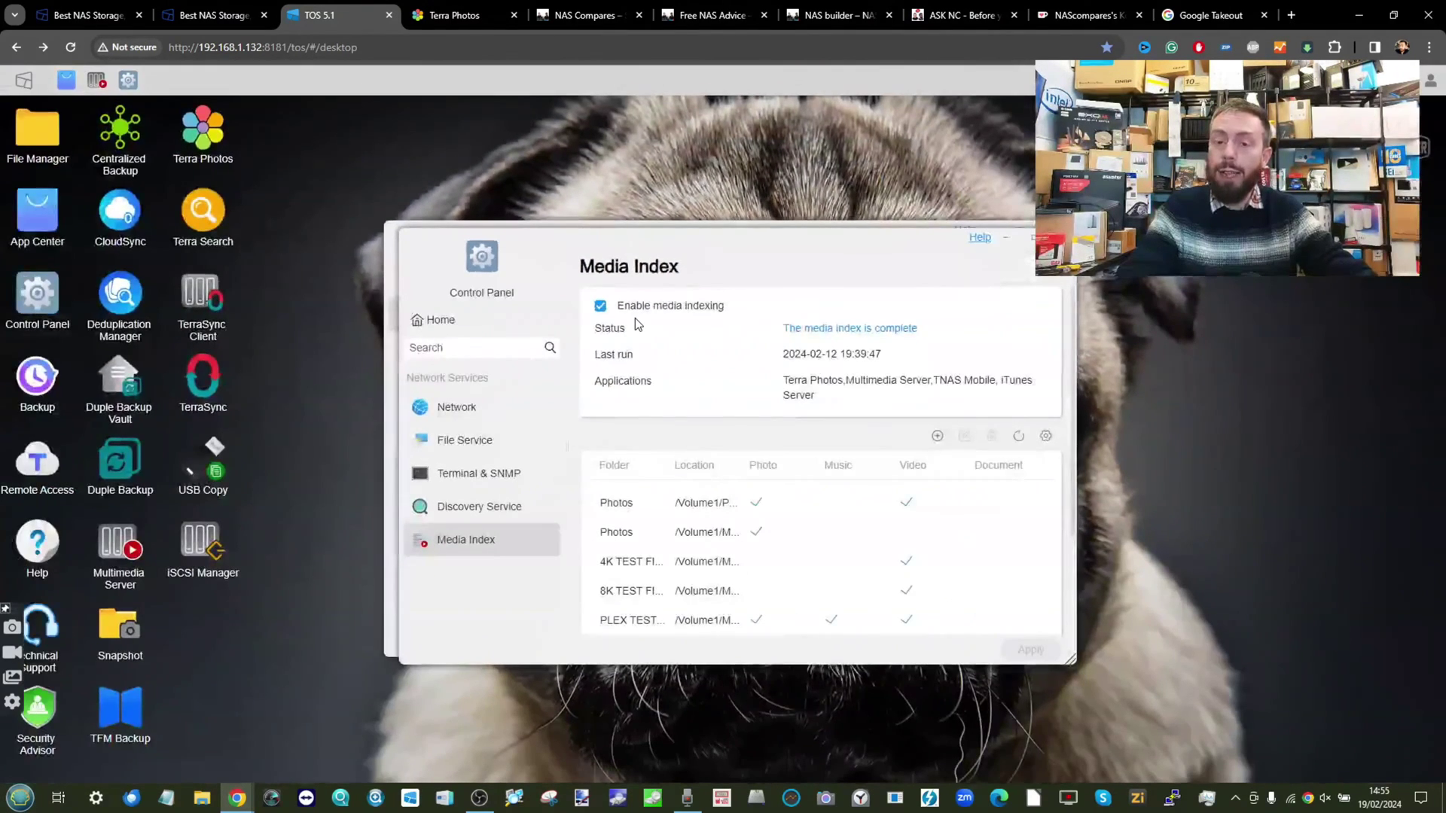
click(937, 437)
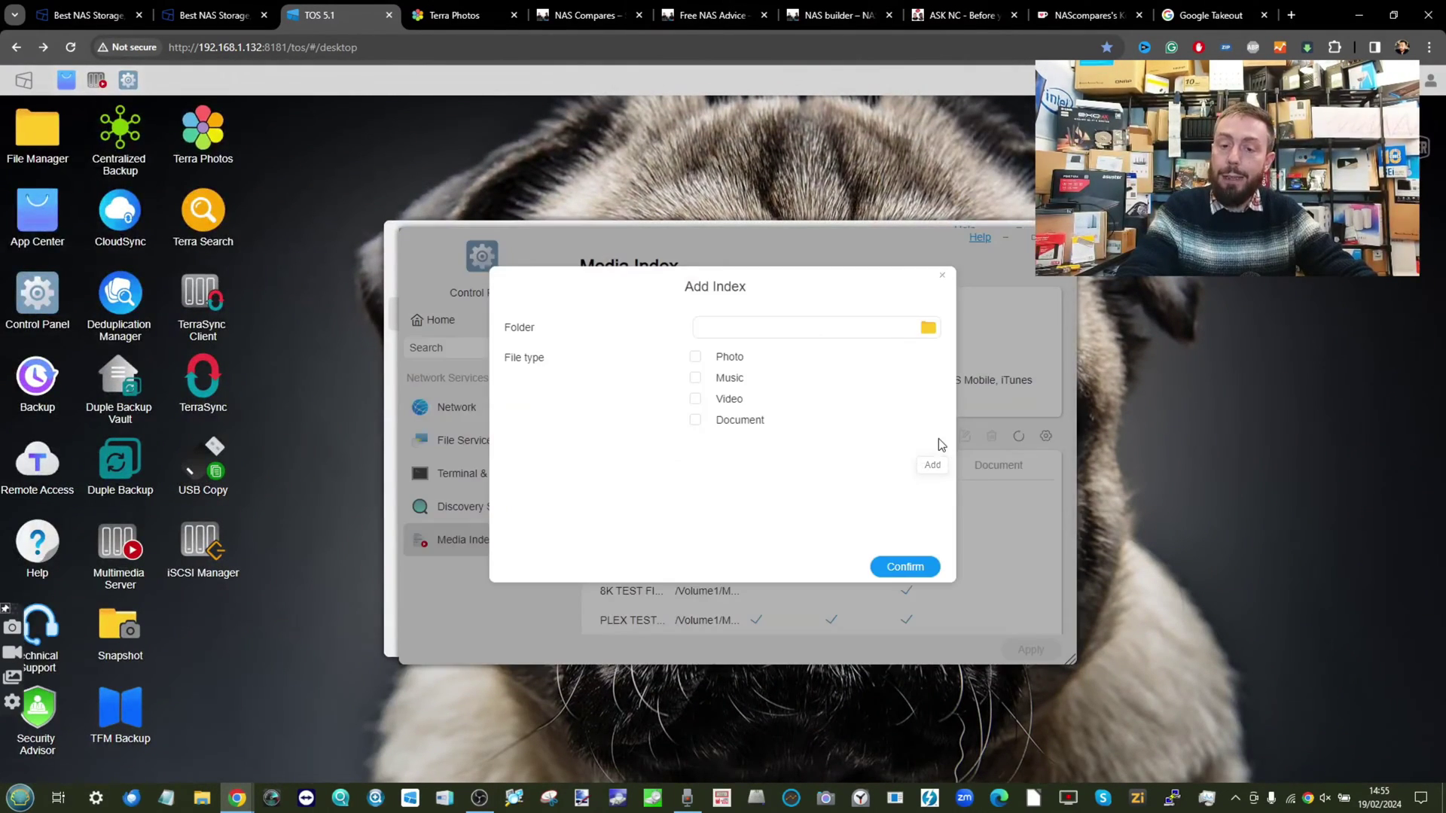
click(928, 329)
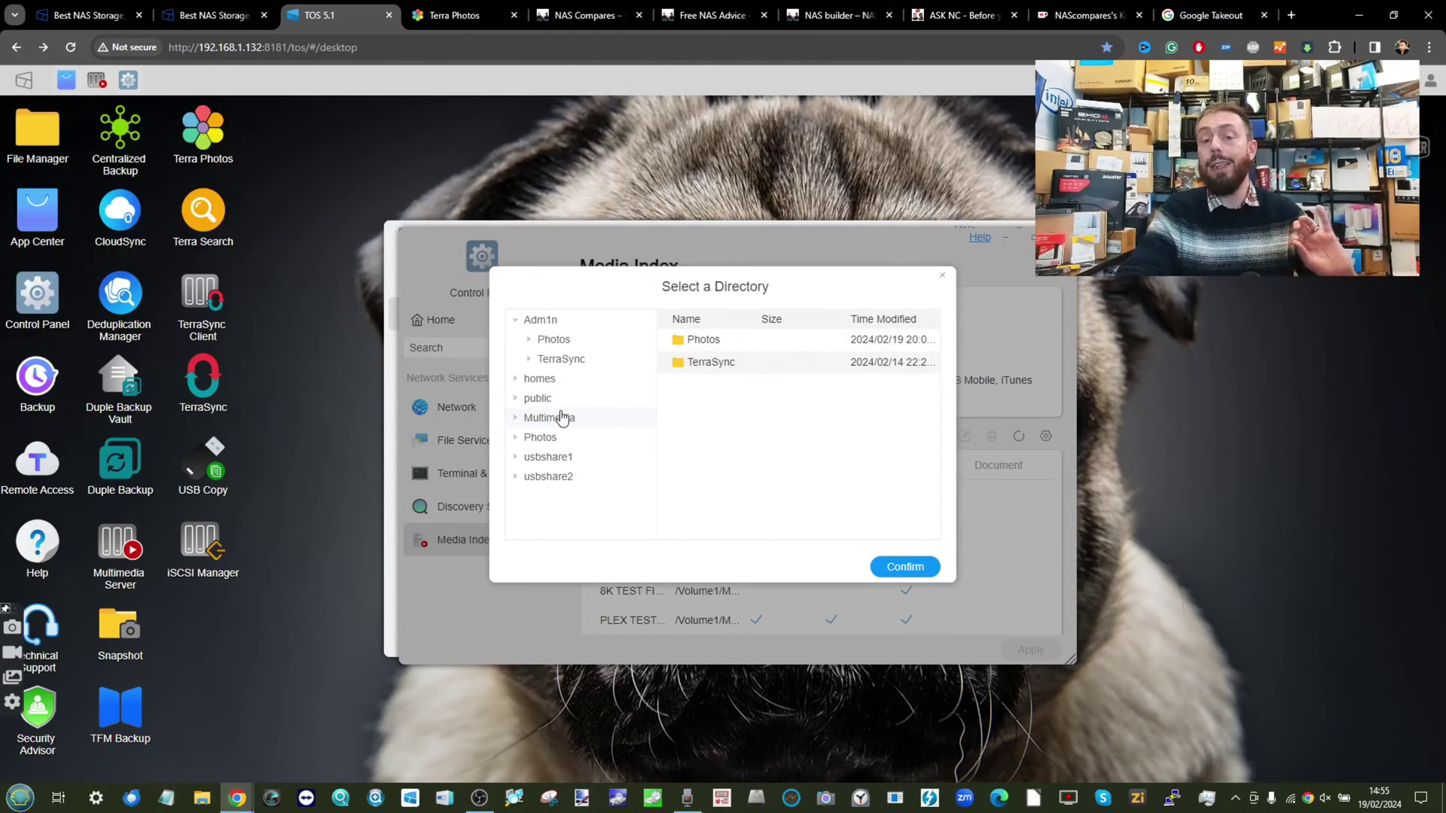
click(555, 477)
click(556, 458)
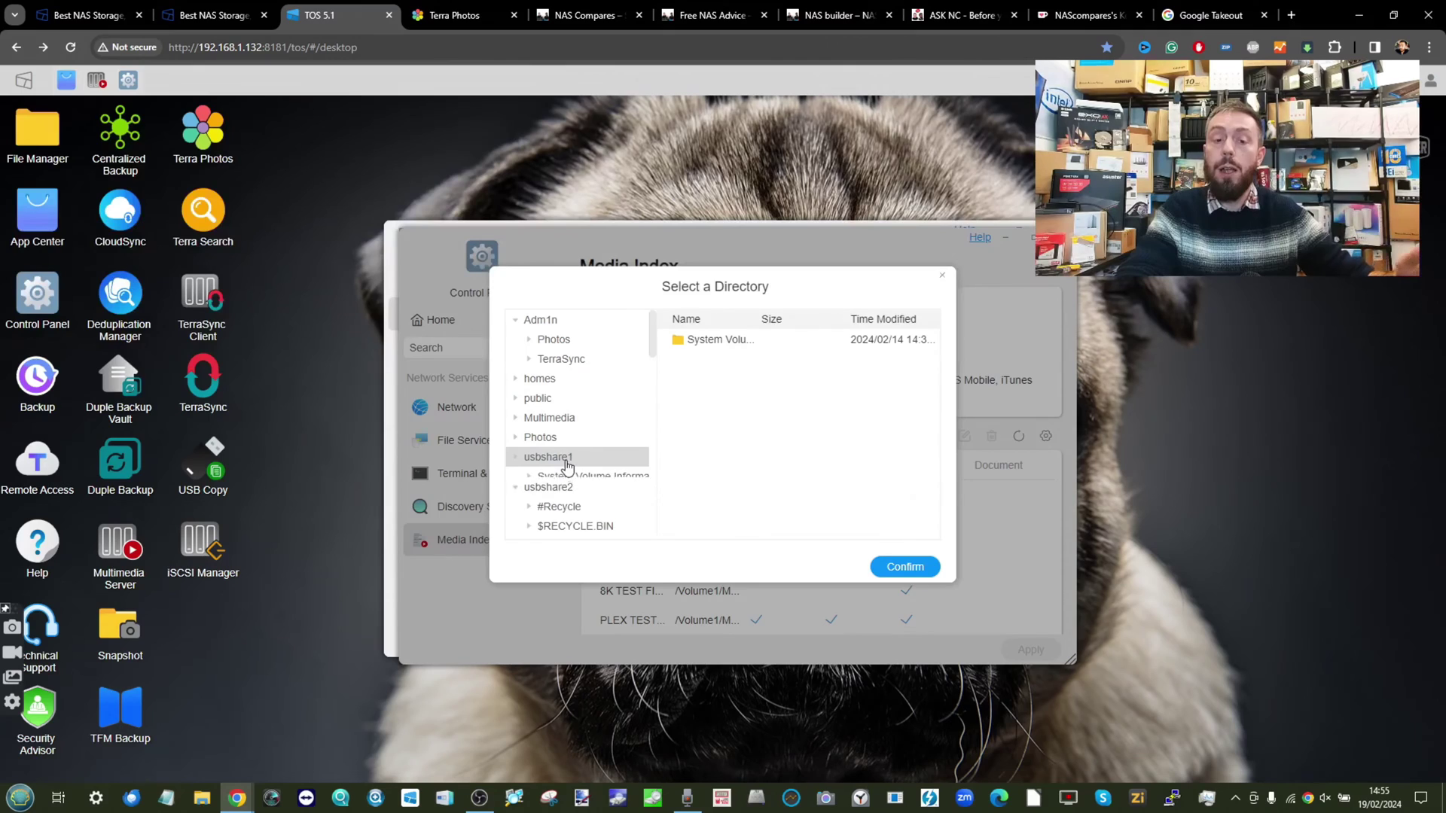
click(548, 495)
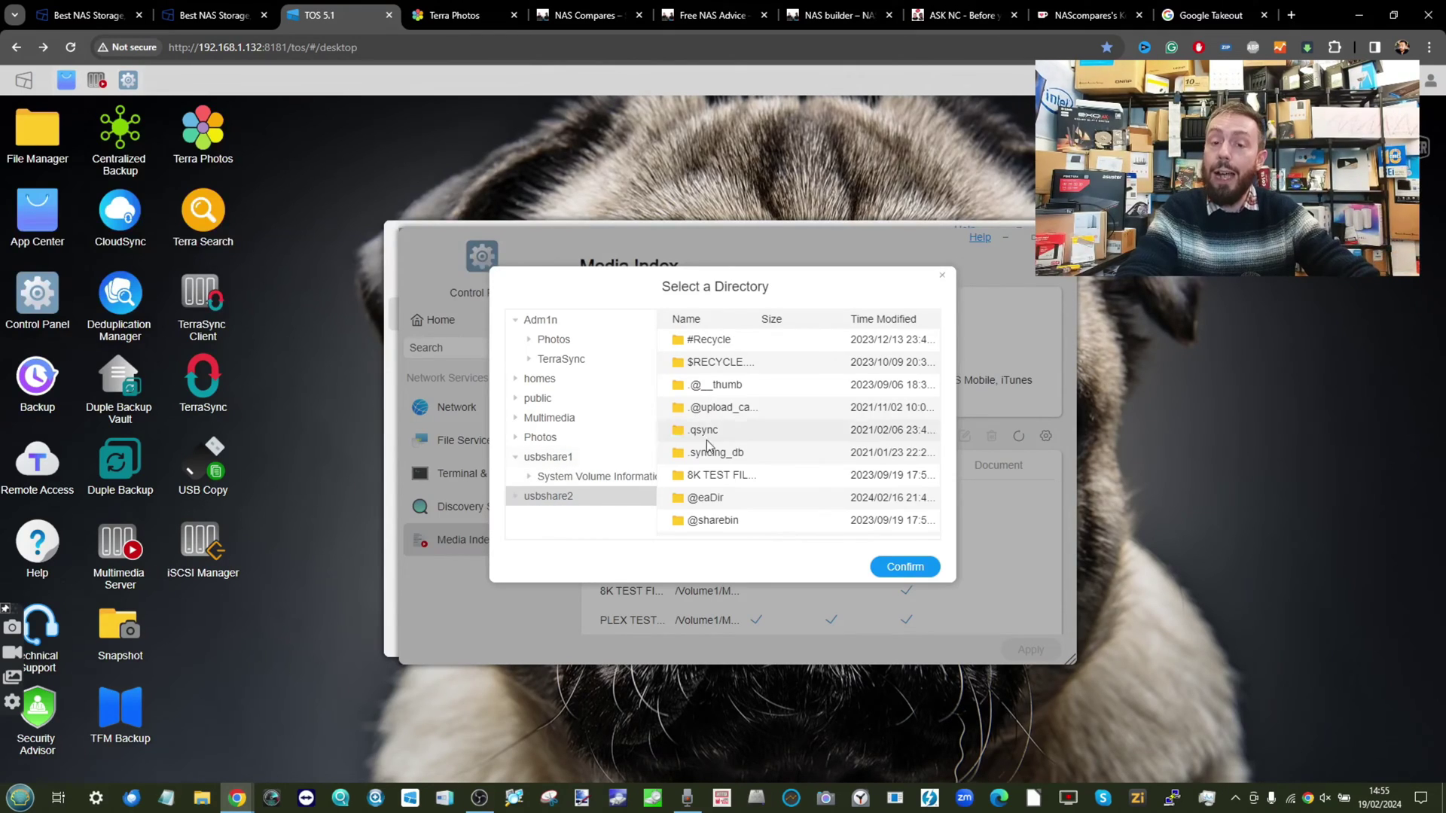
click(882, 570)
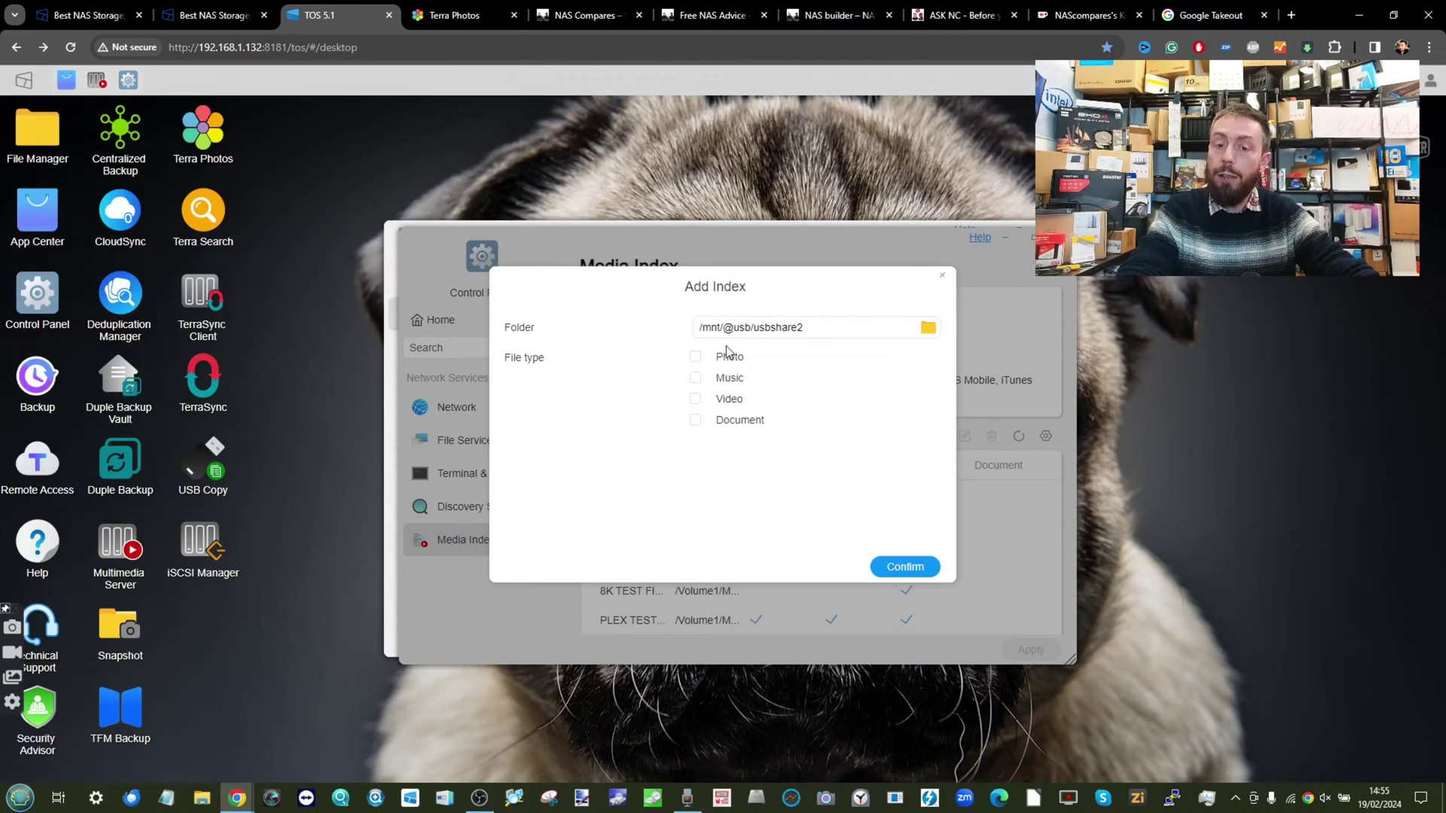
scroll(708, 368, up, 5)
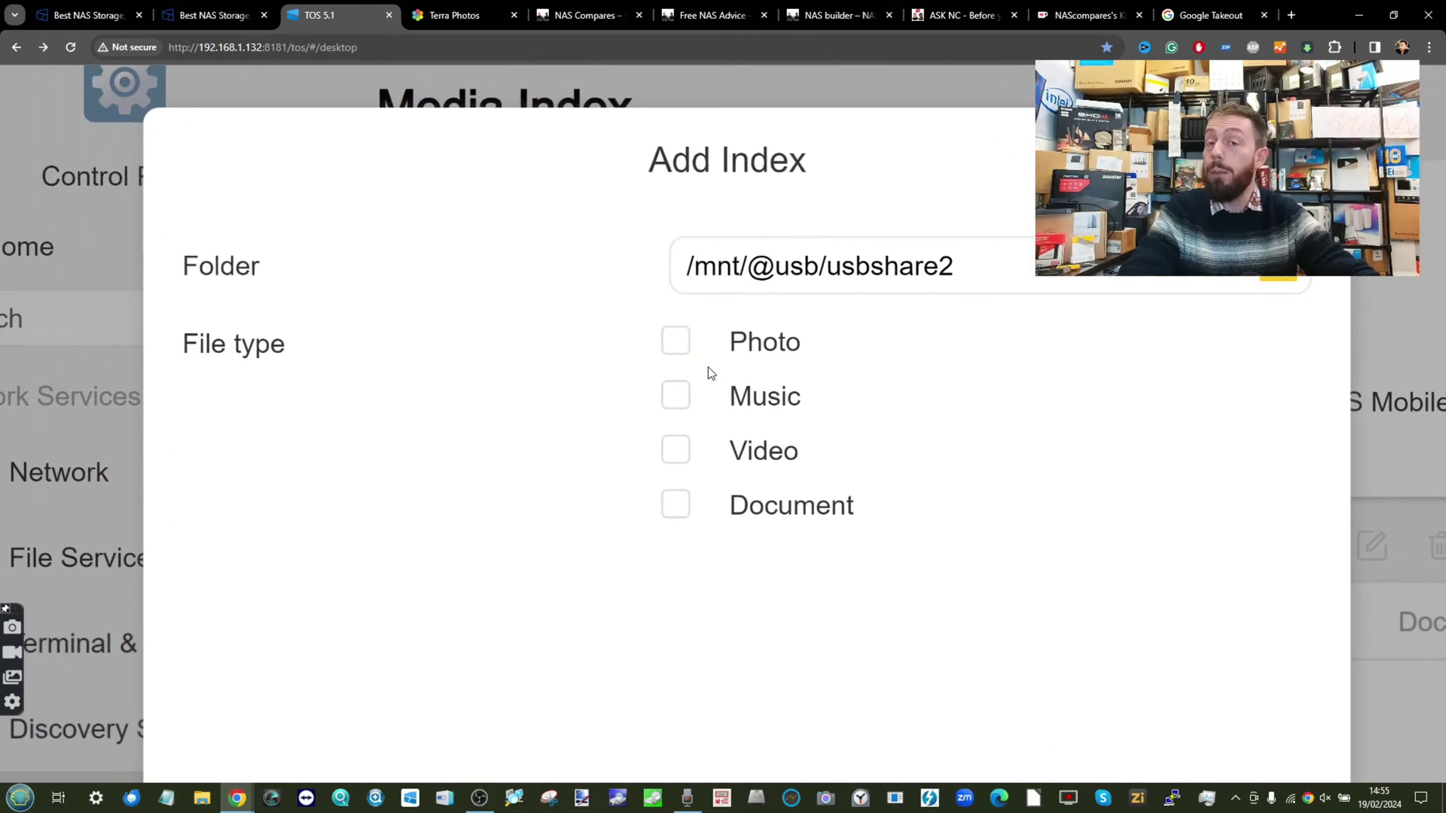
click(676, 341)
click(677, 395)
click(674, 452)
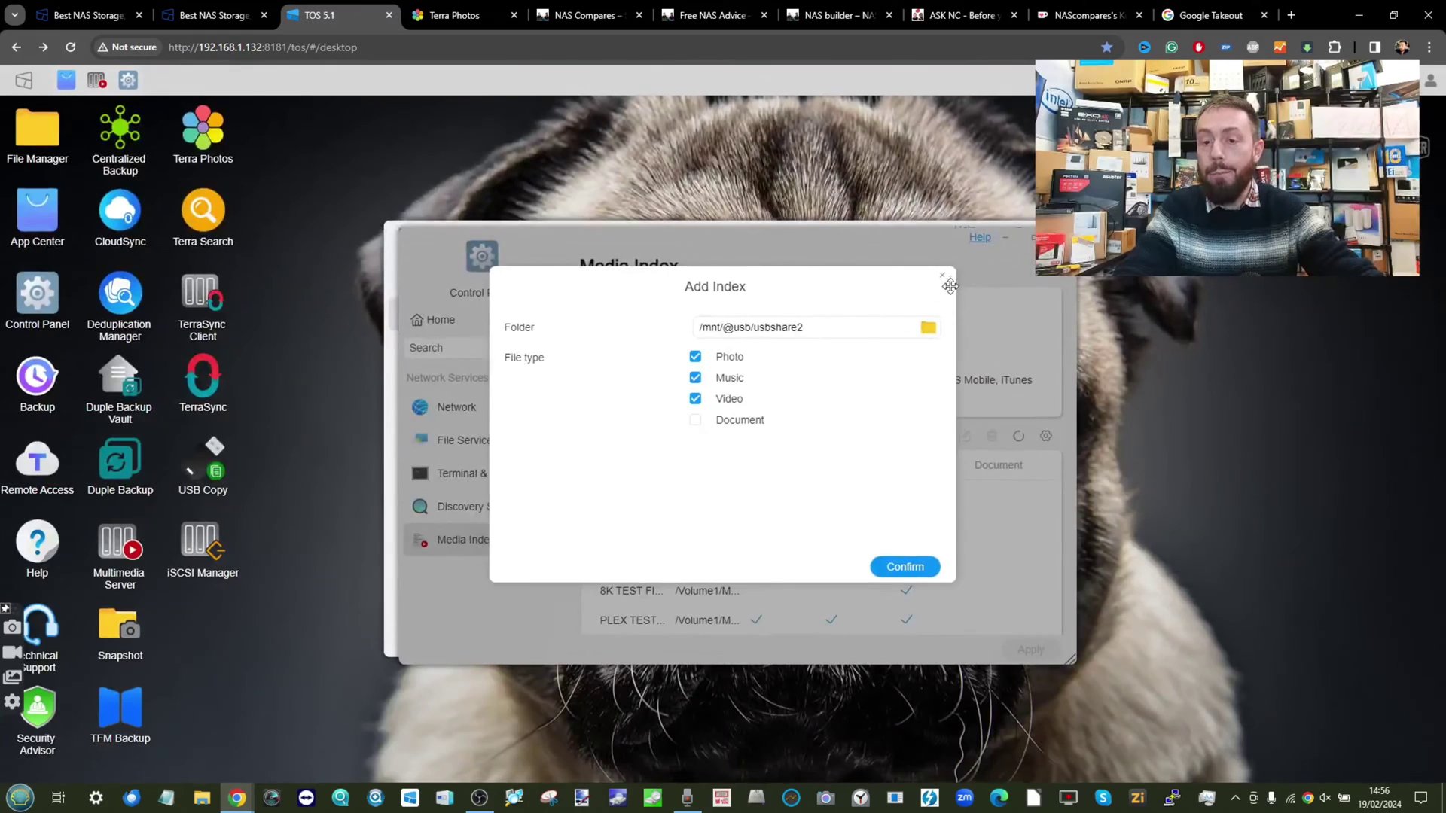
click(942, 275)
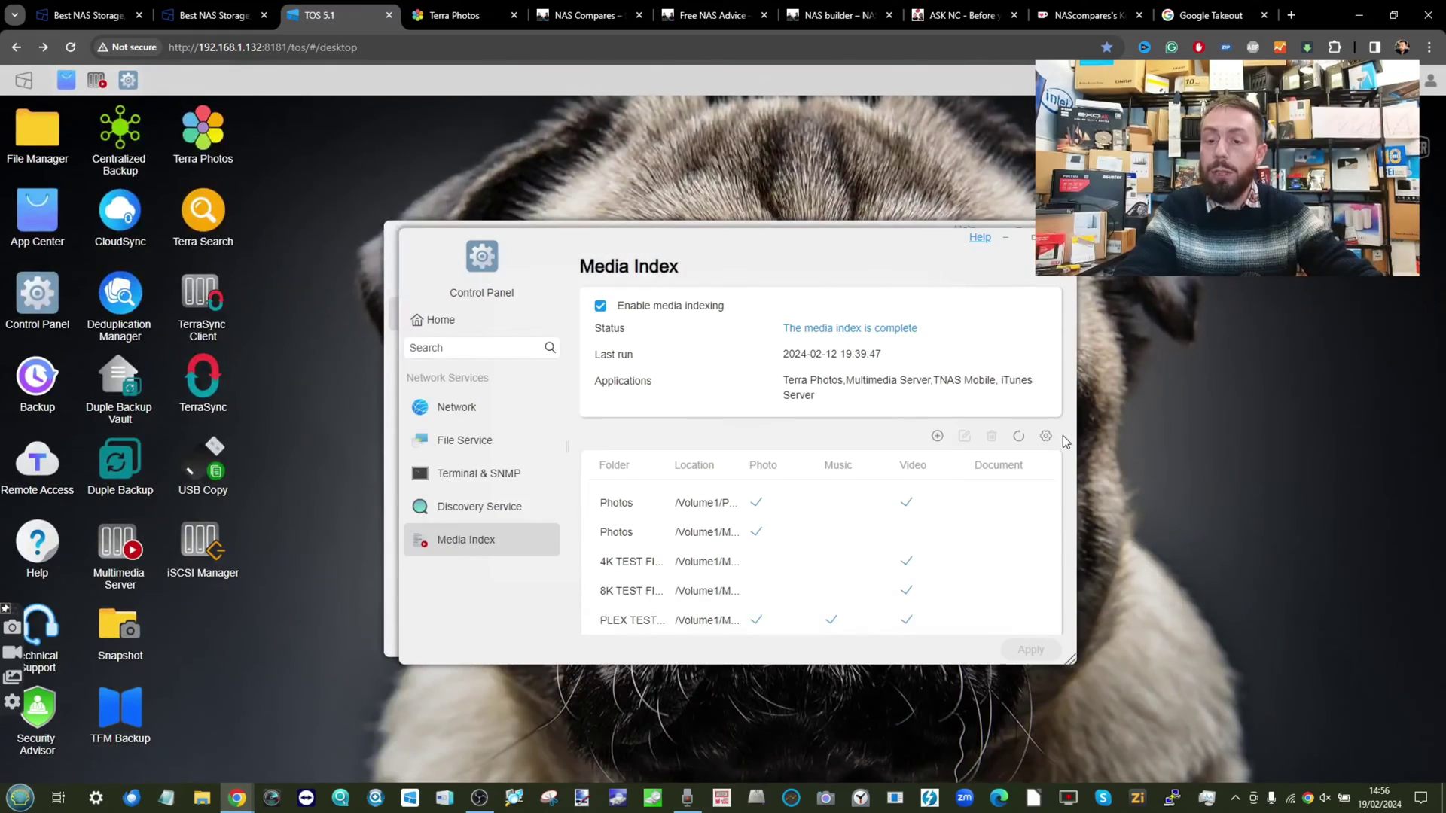
click(1046, 437)
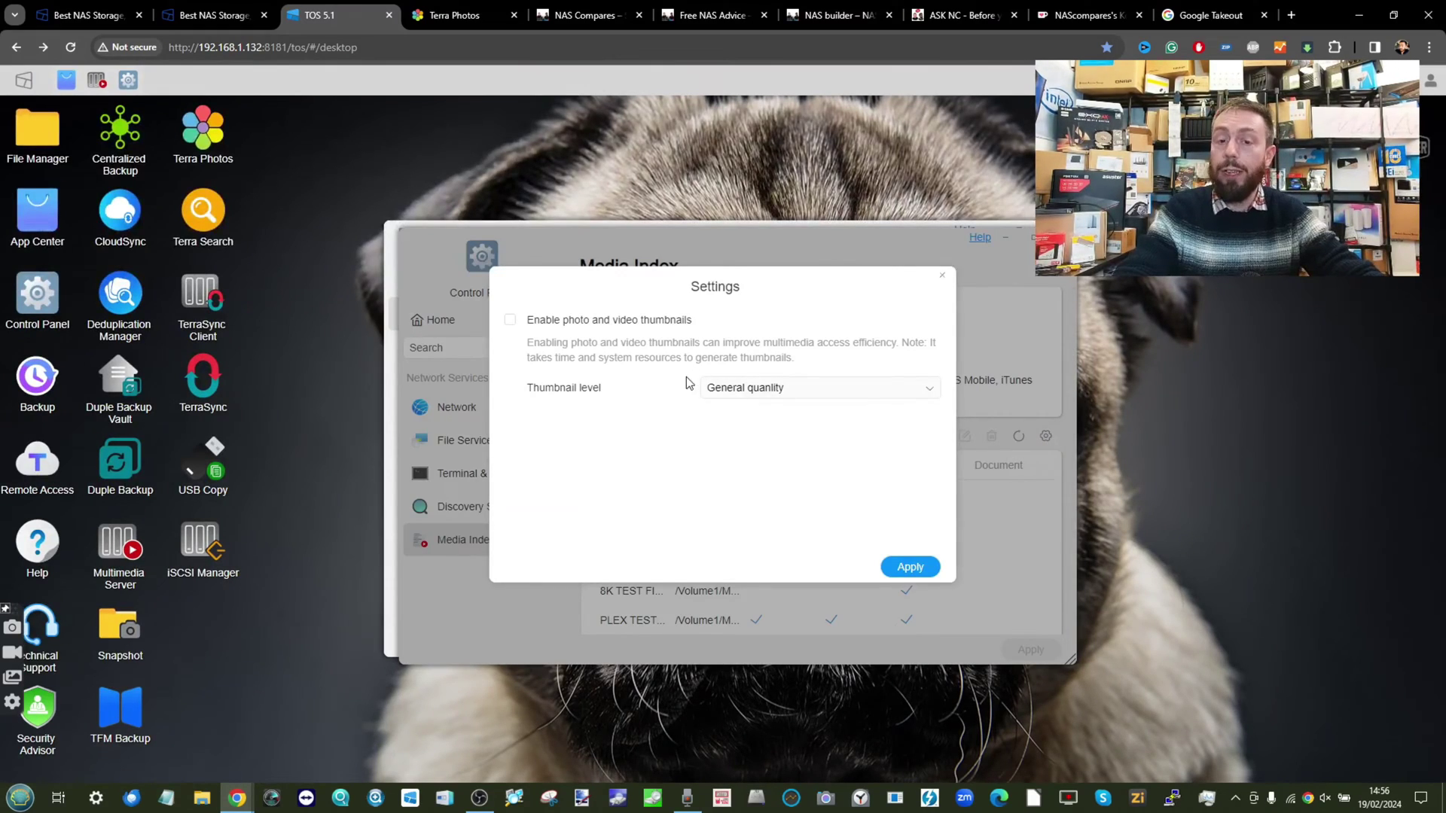
click(761, 393)
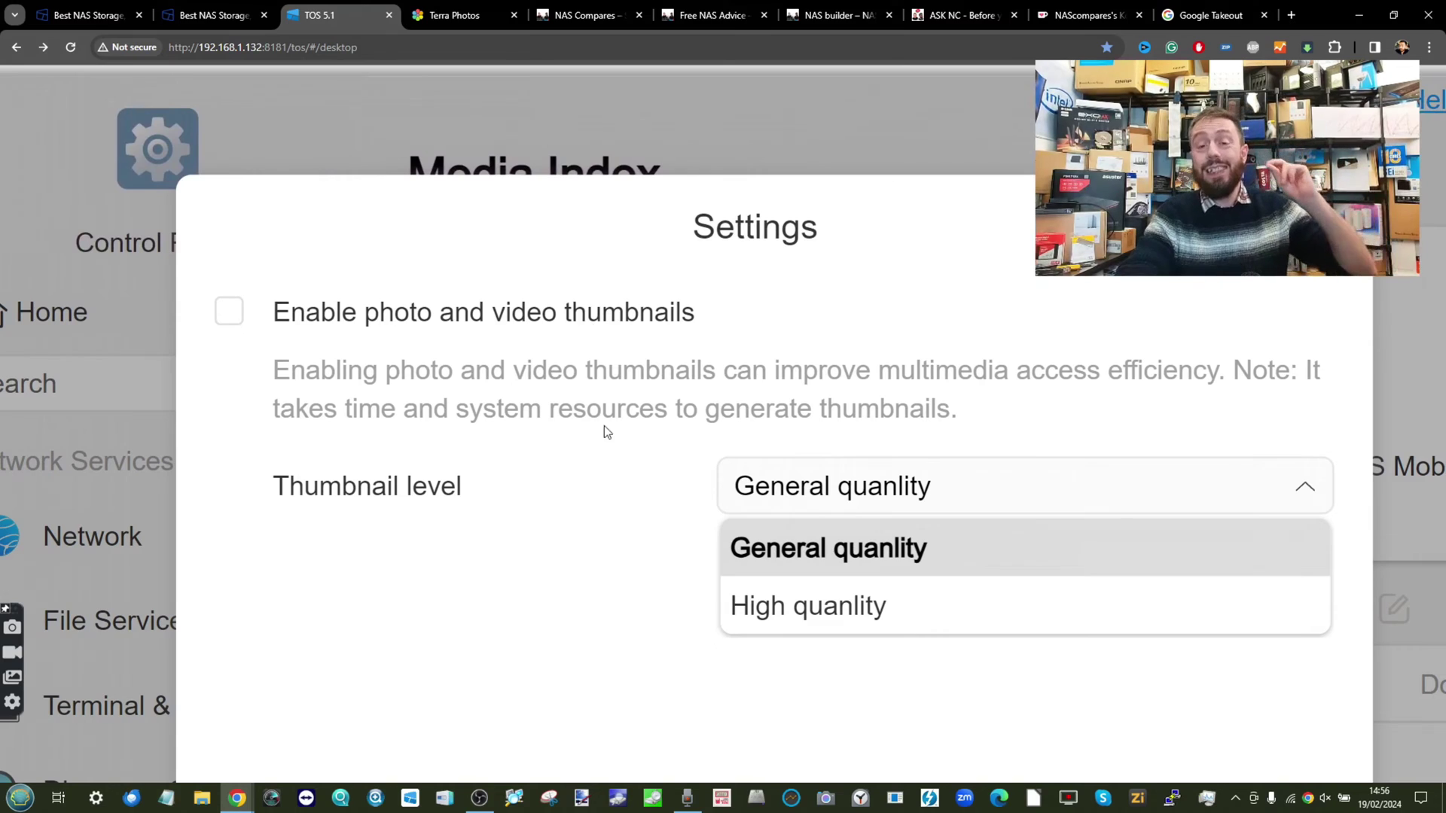
click(584, 518)
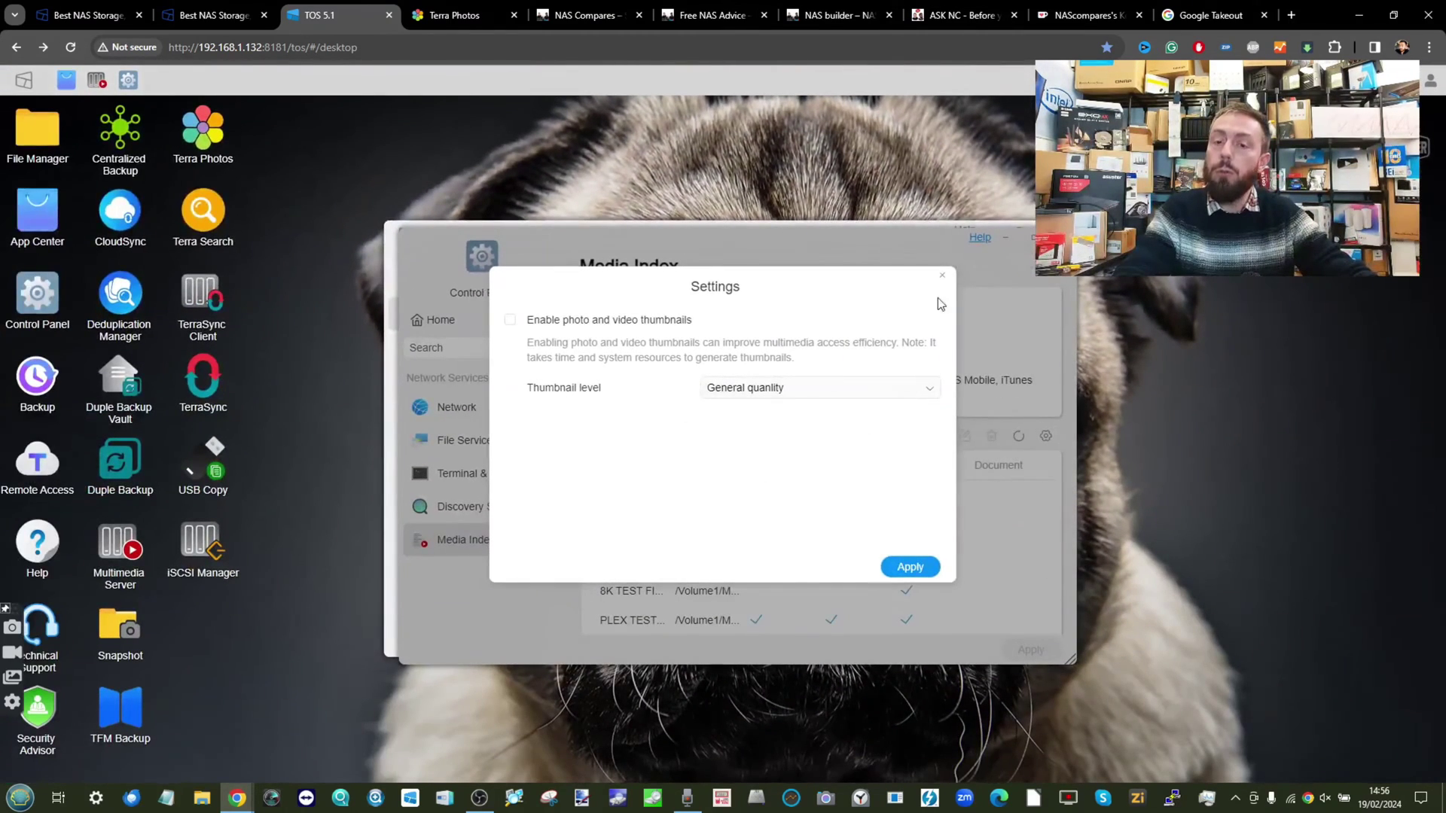
click(941, 276)
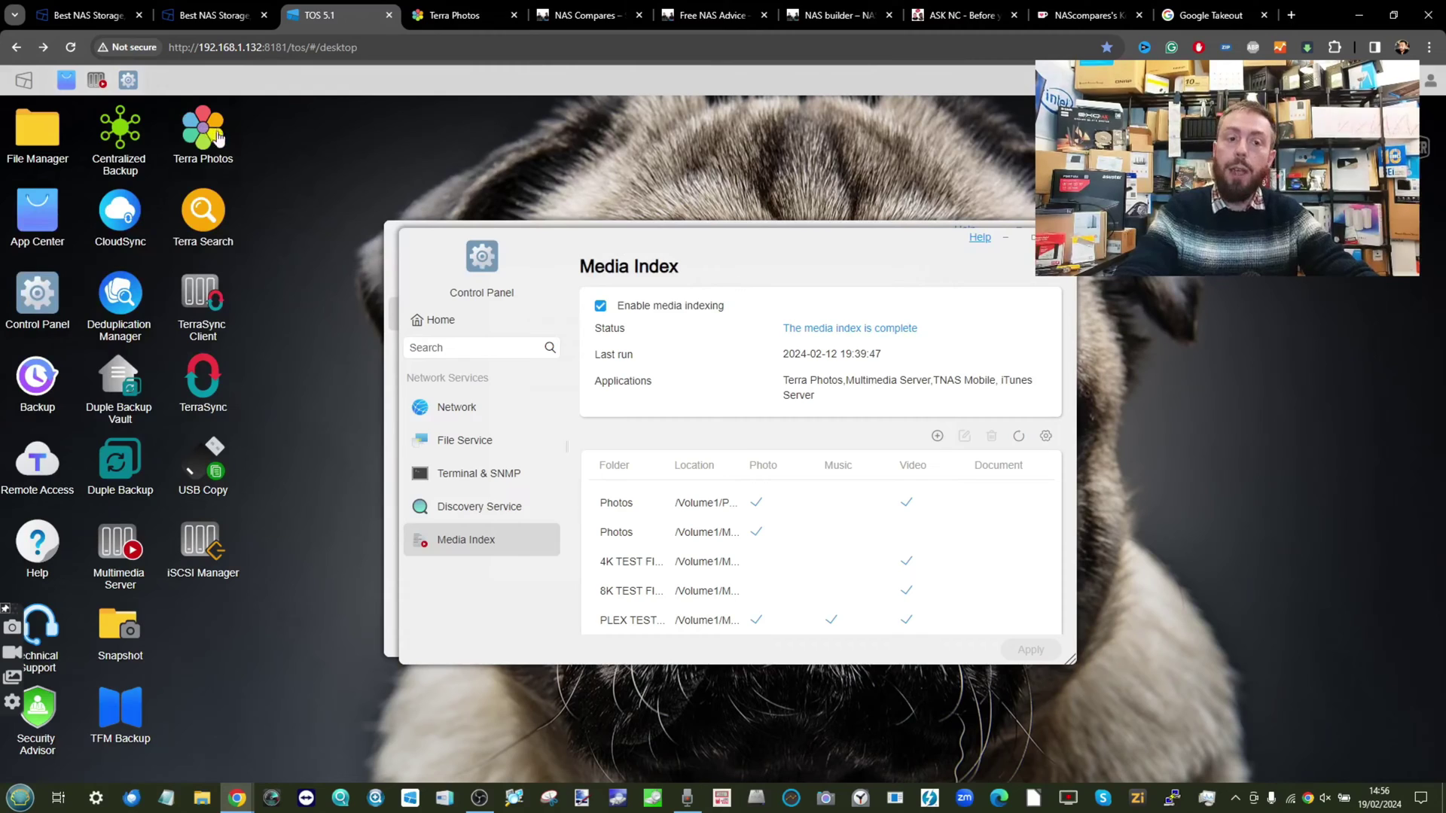
- Reopen Terra Photos from the NAS desktop and browse the Public Space photos dated 2020-6-25
click(506, 18)
click(513, 16)
click(200, 147)
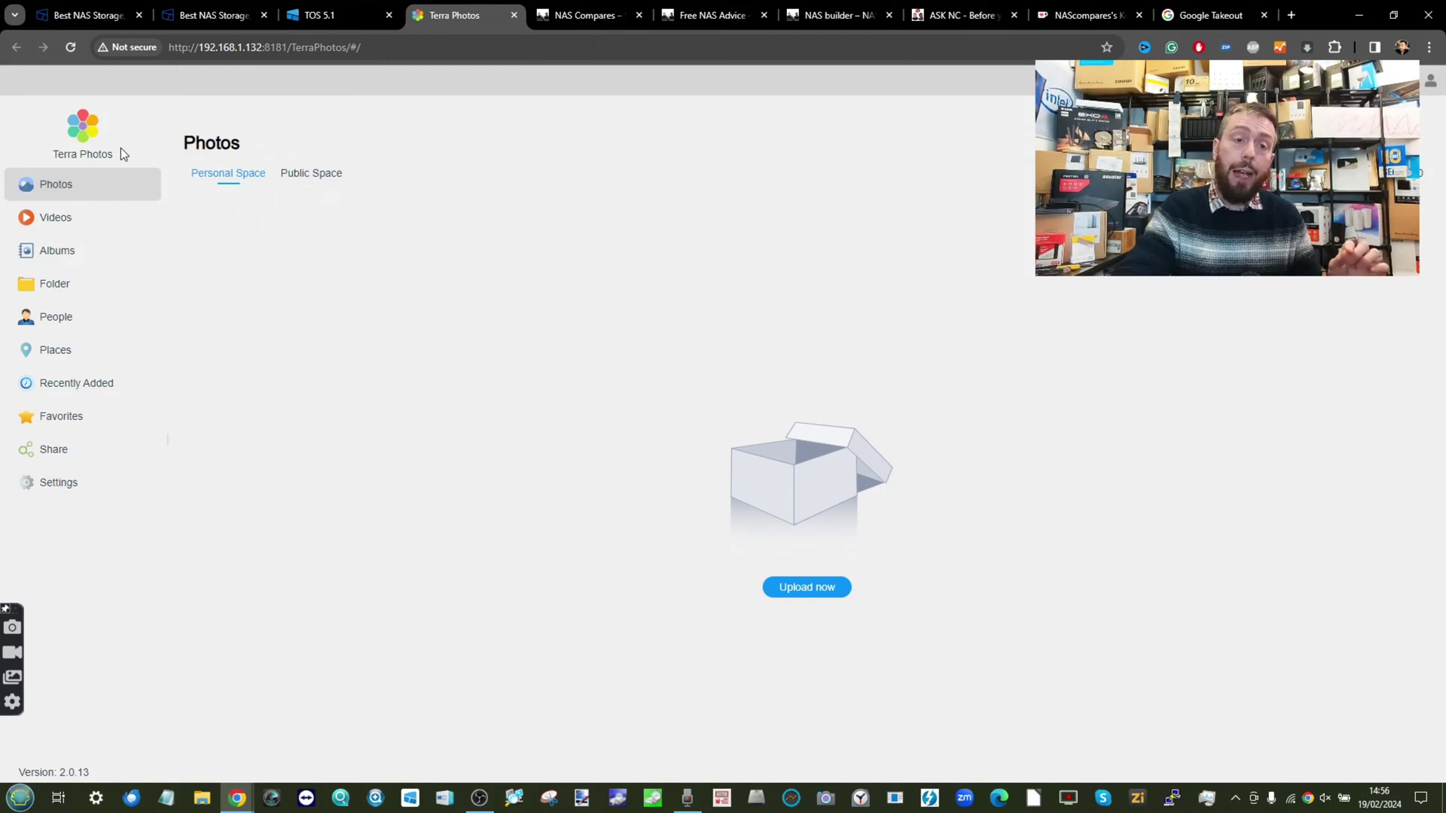
click(309, 180)
scroll(522, 315, down, 5)
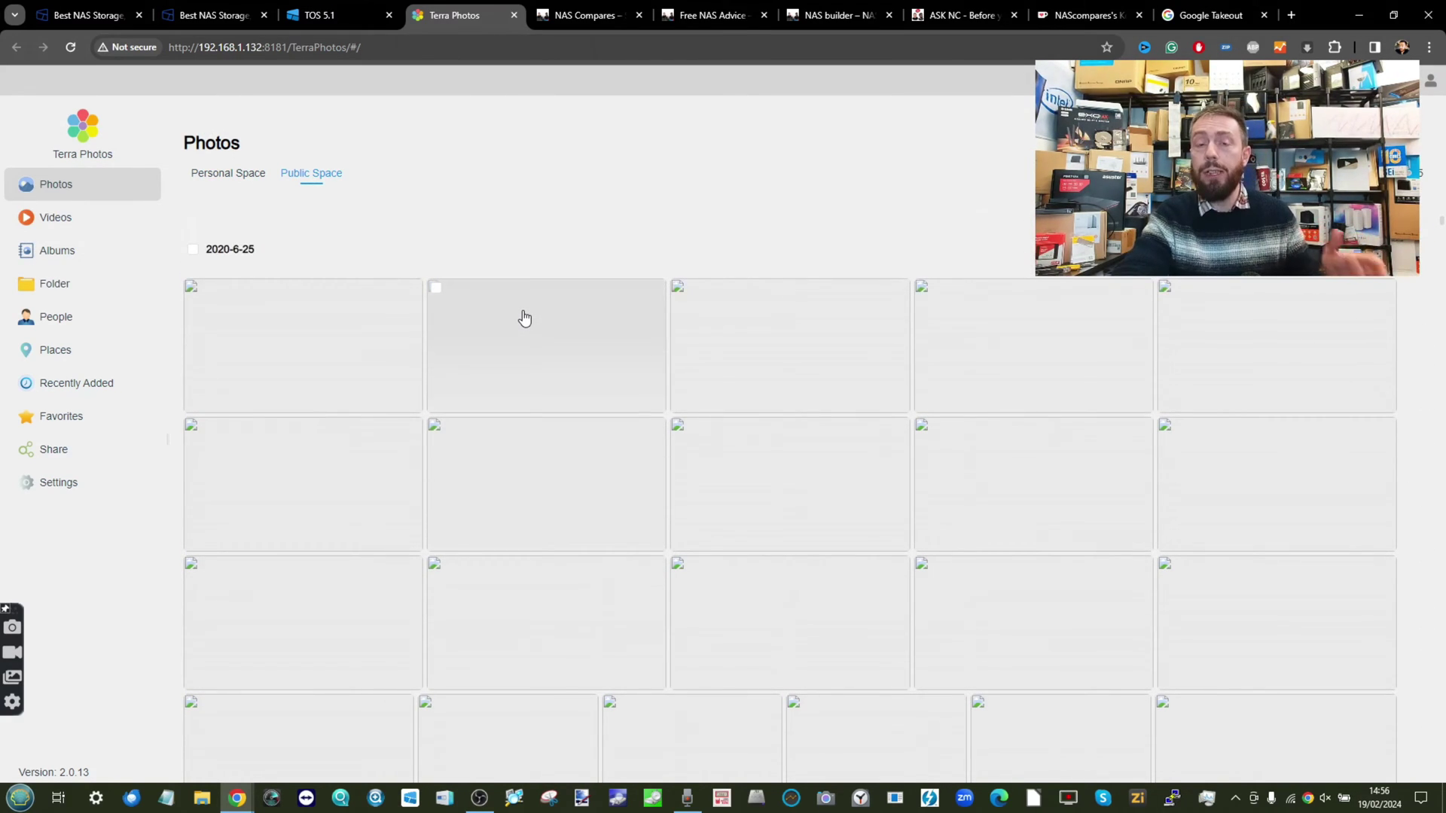
scroll(755, 461, down, 5)
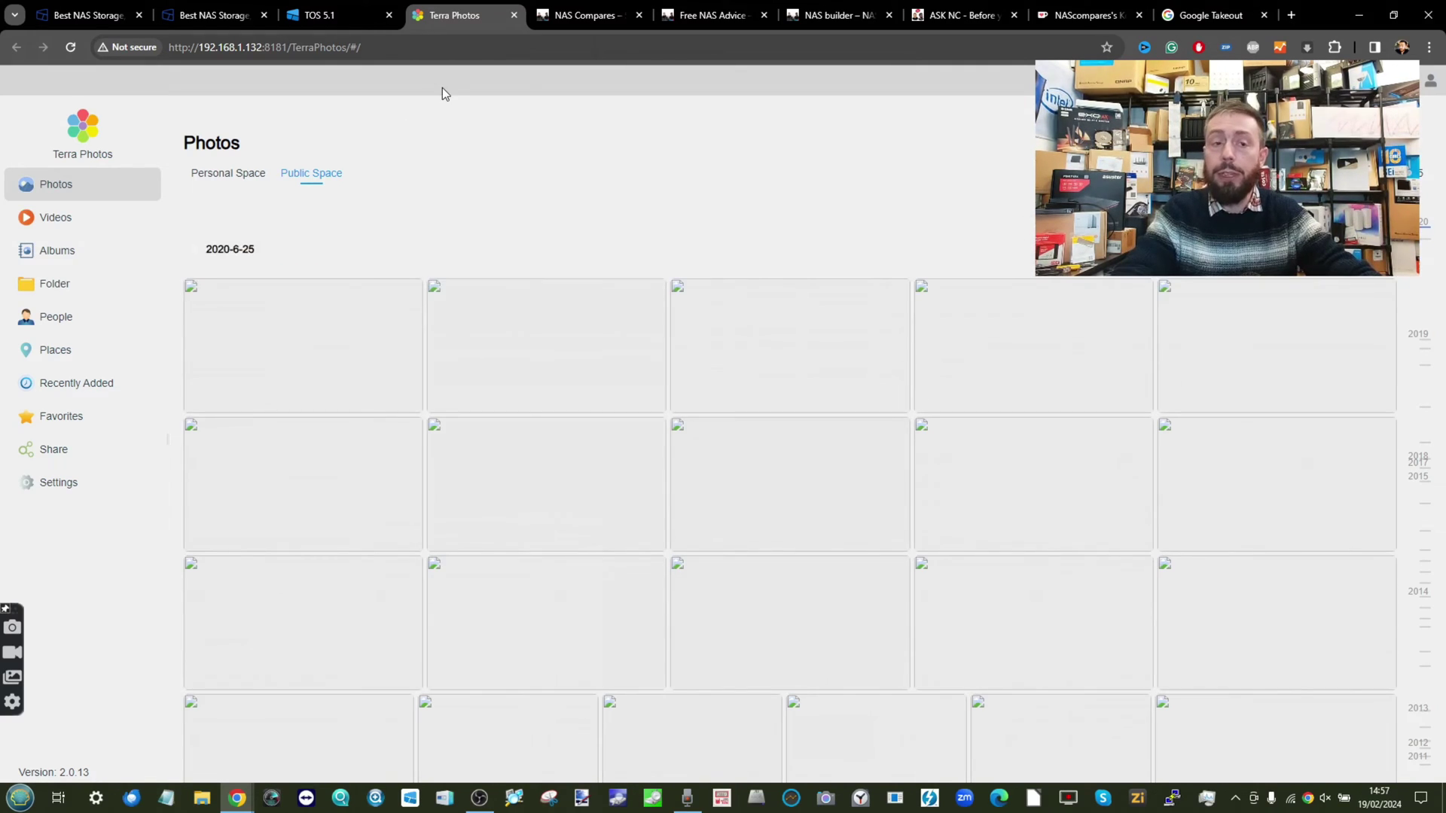
- Enable photo and video thumbnails in the Media Index settings and apply
click(326, 9)
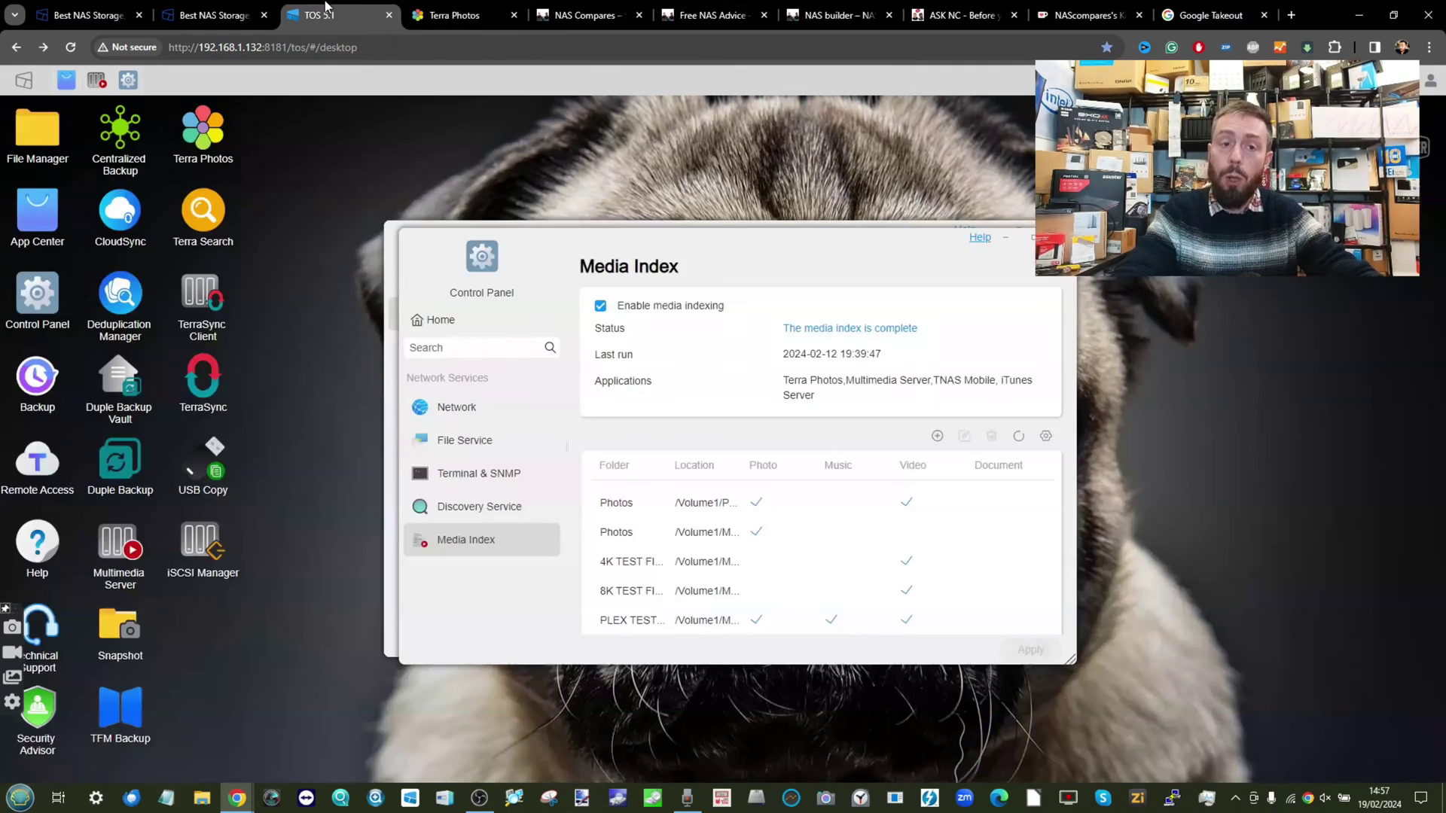
click(1047, 436)
click(510, 320)
click(914, 566)
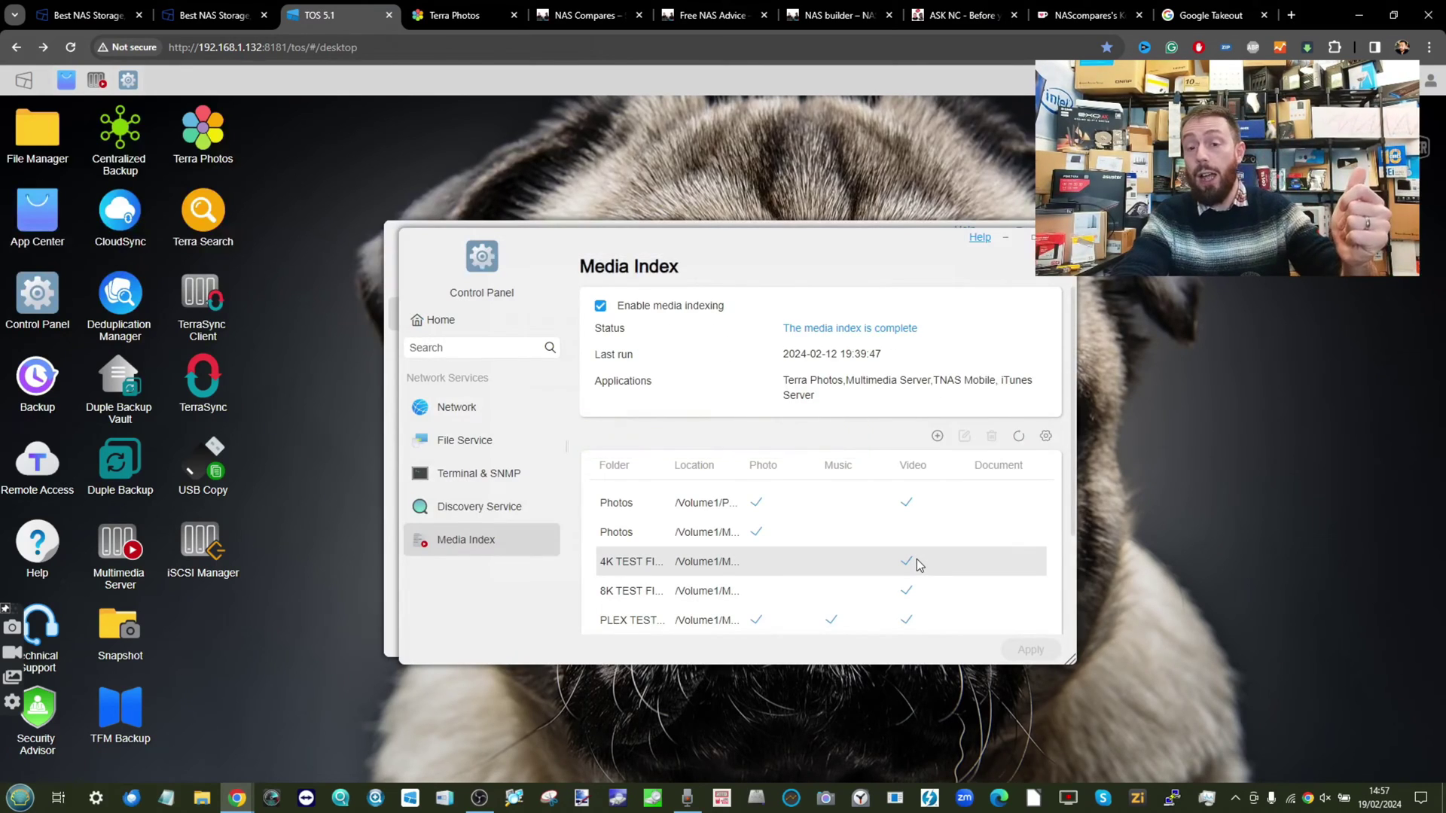
- Cancel the Rebuild Index prompt, close the Control Panel, and return to Terra Photos
click(1018, 436)
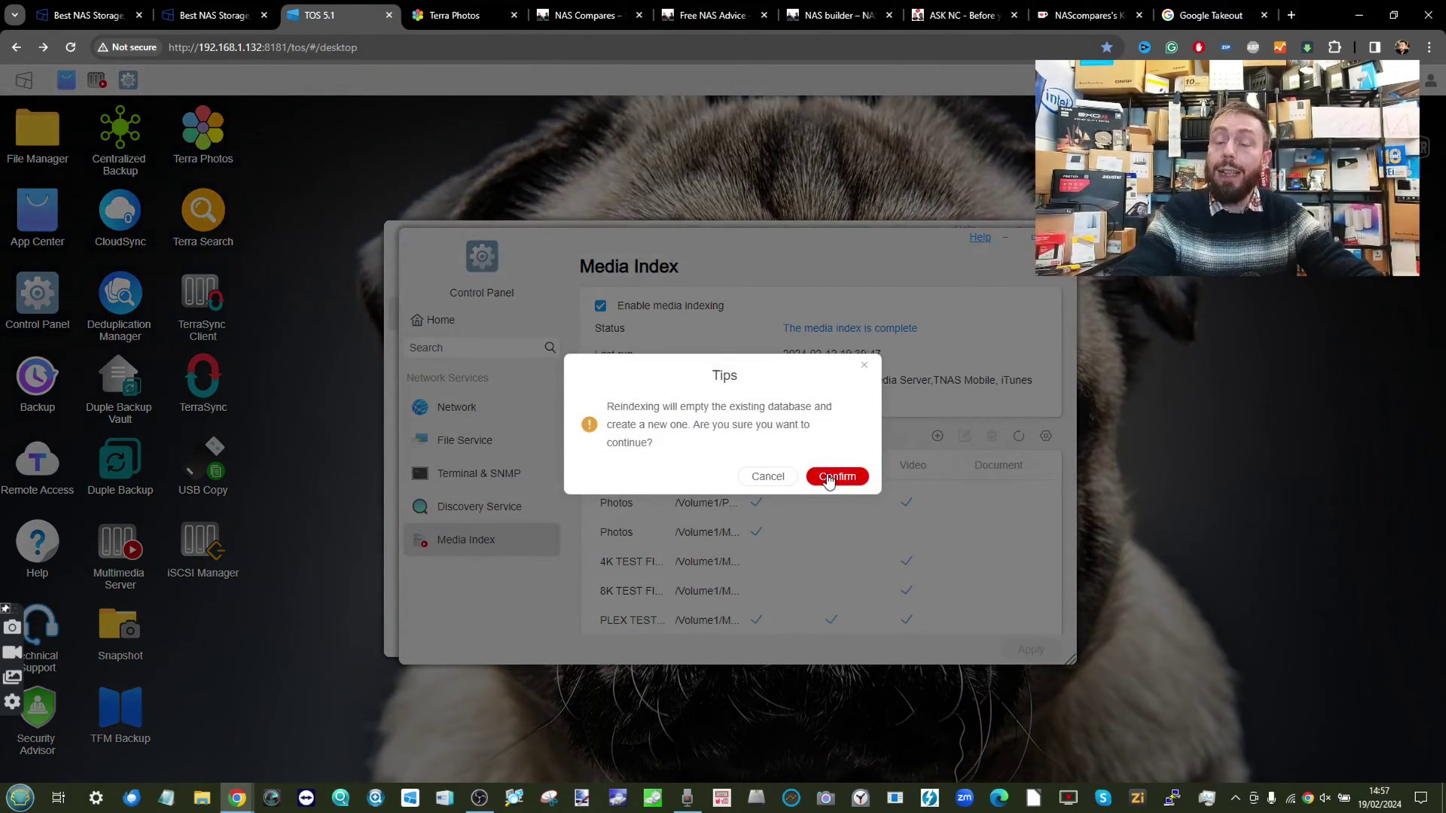
click(864, 366)
click(1032, 237)
key(ctrl+Tab)
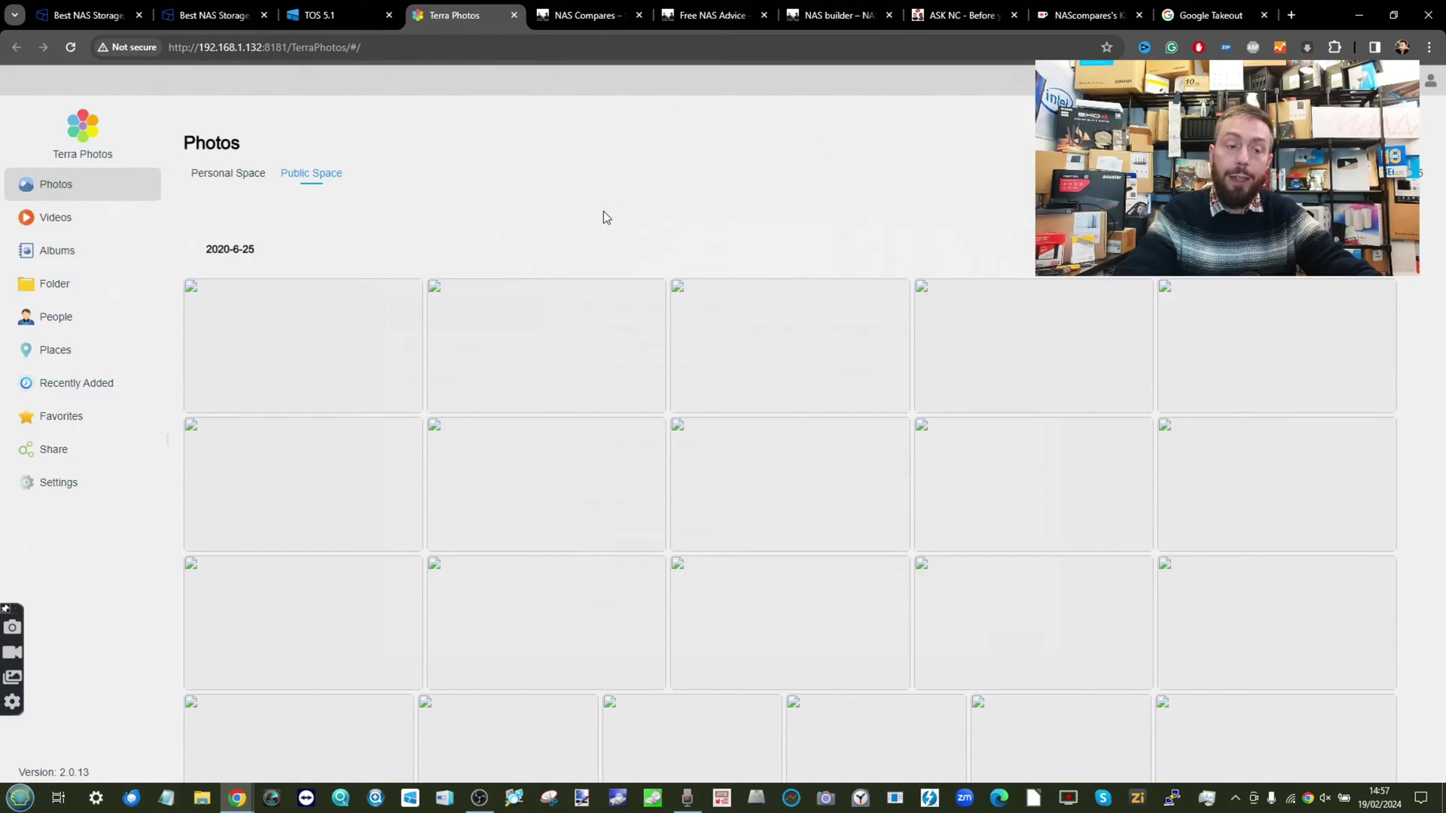
- View the Terra Photos storage settings, then navigate the tab back to the NAS desktop
click(108, 477)
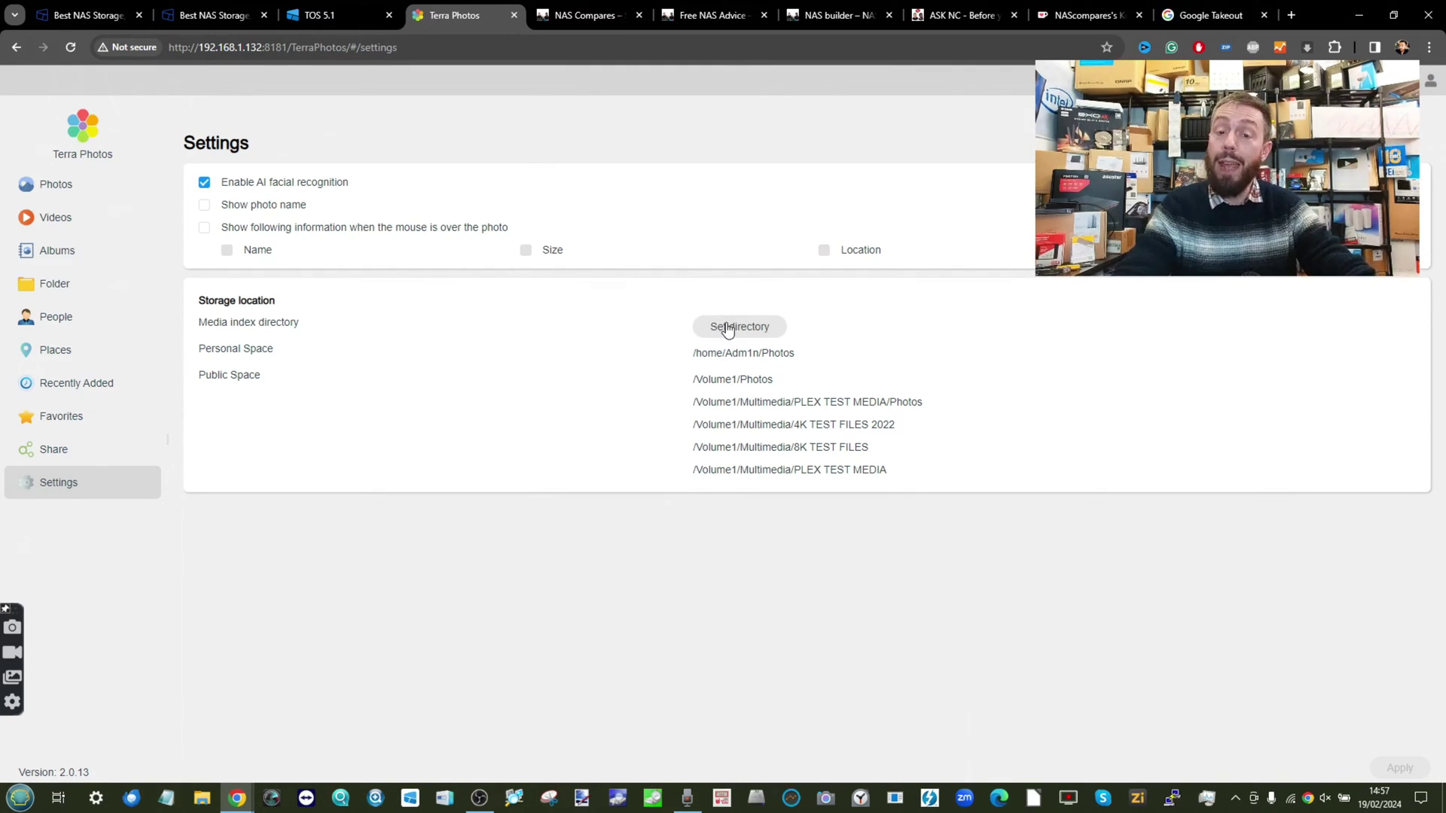
key(alt+Left)
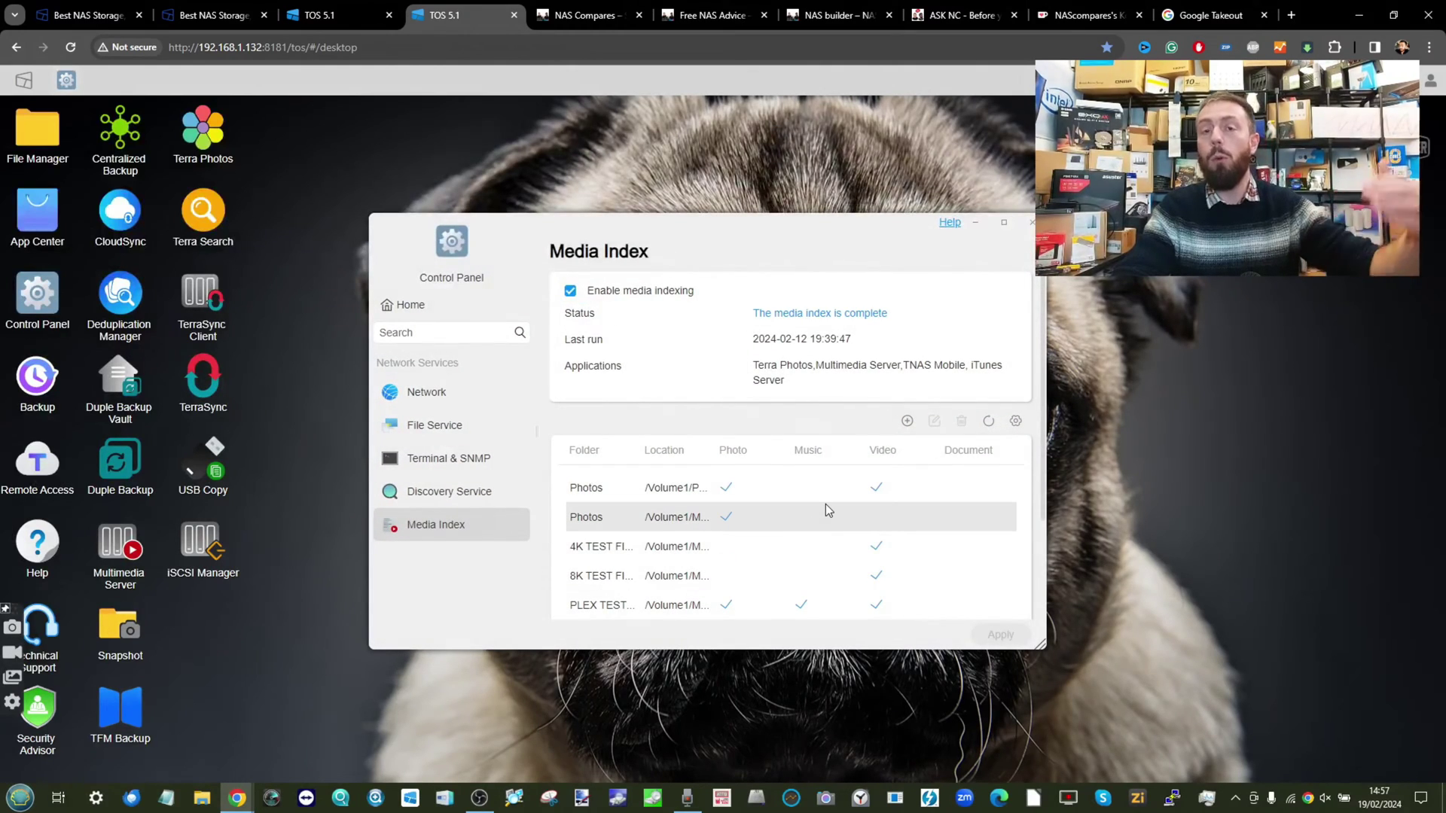
scroll(826, 504, down, 2)
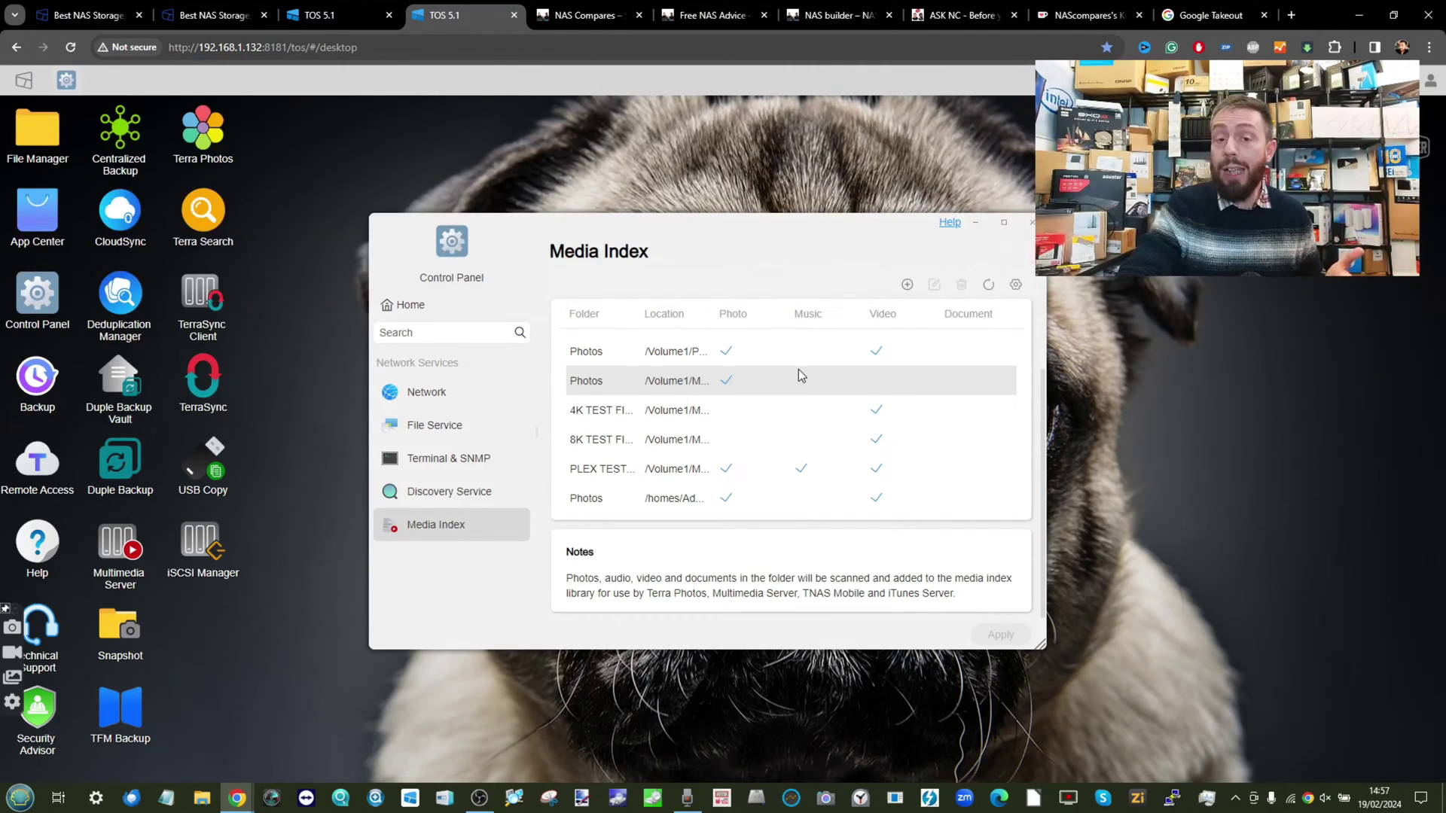
scroll(798, 376, up, 2)
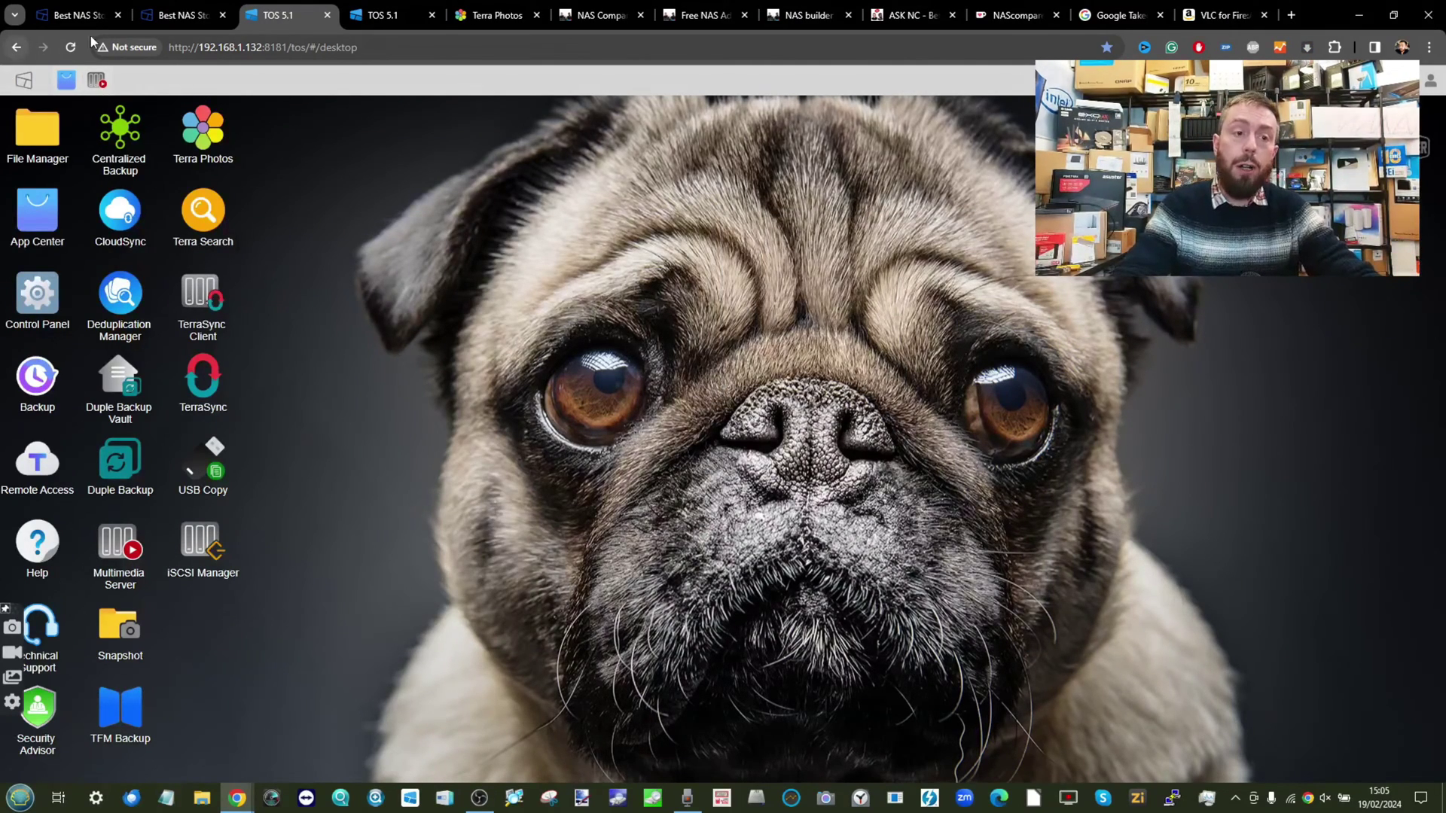
- Open Multimedia Server's Compatibility page and scroll through Audio and Videos to the UPnP/DLNA restriction
click(97, 81)
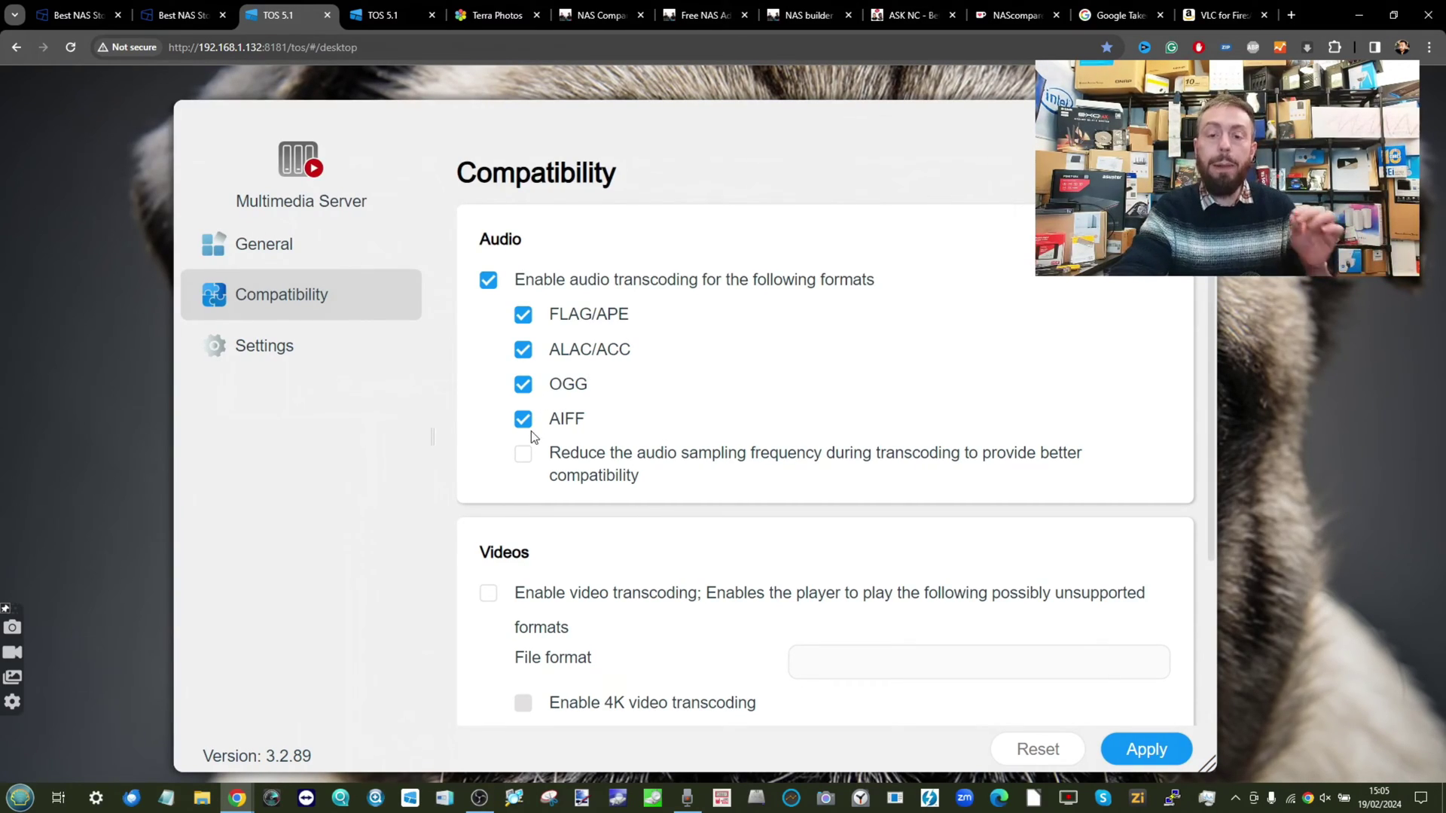
scroll(531, 430, down, 1)
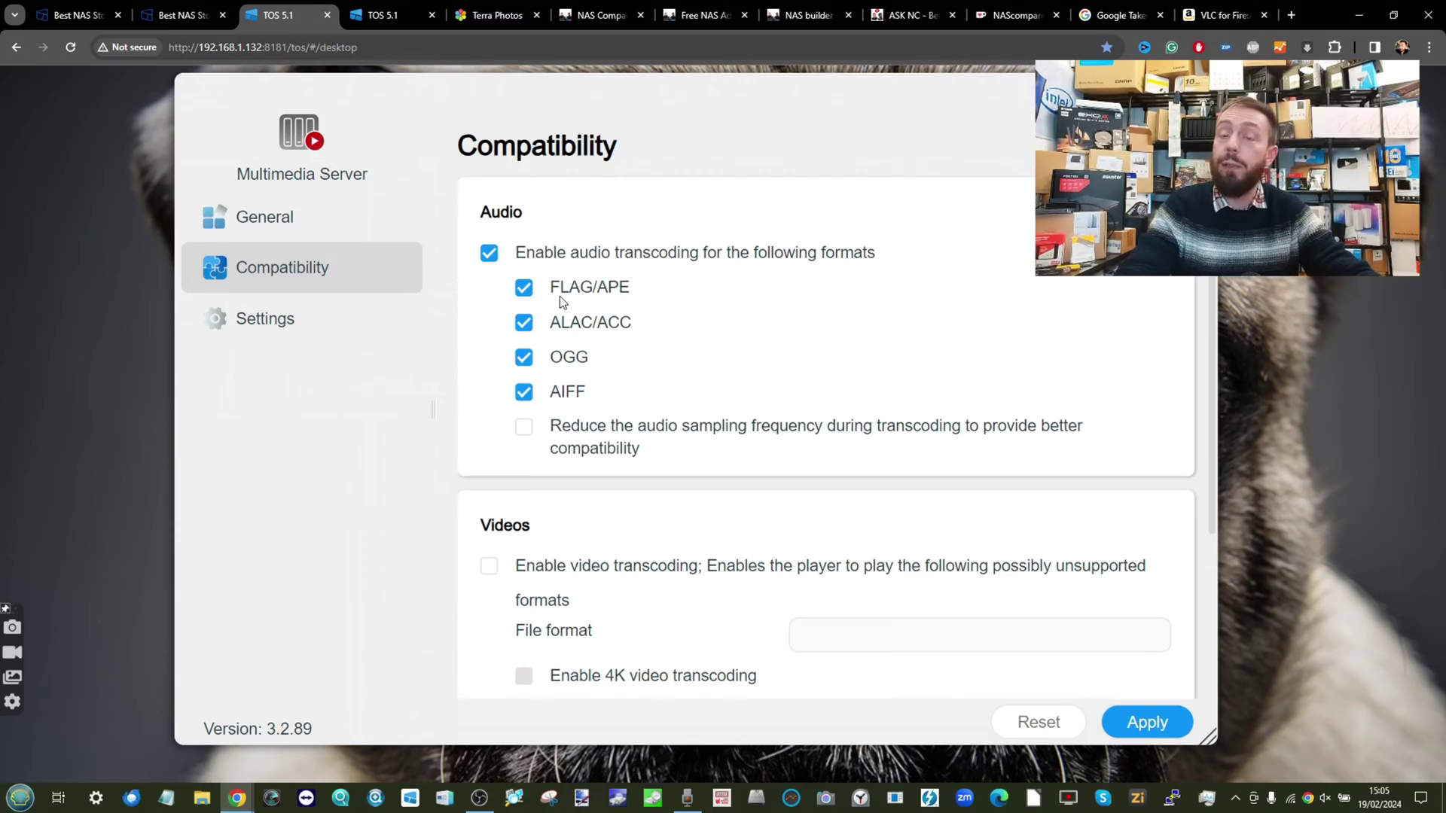
scroll(559, 296, up, 5)
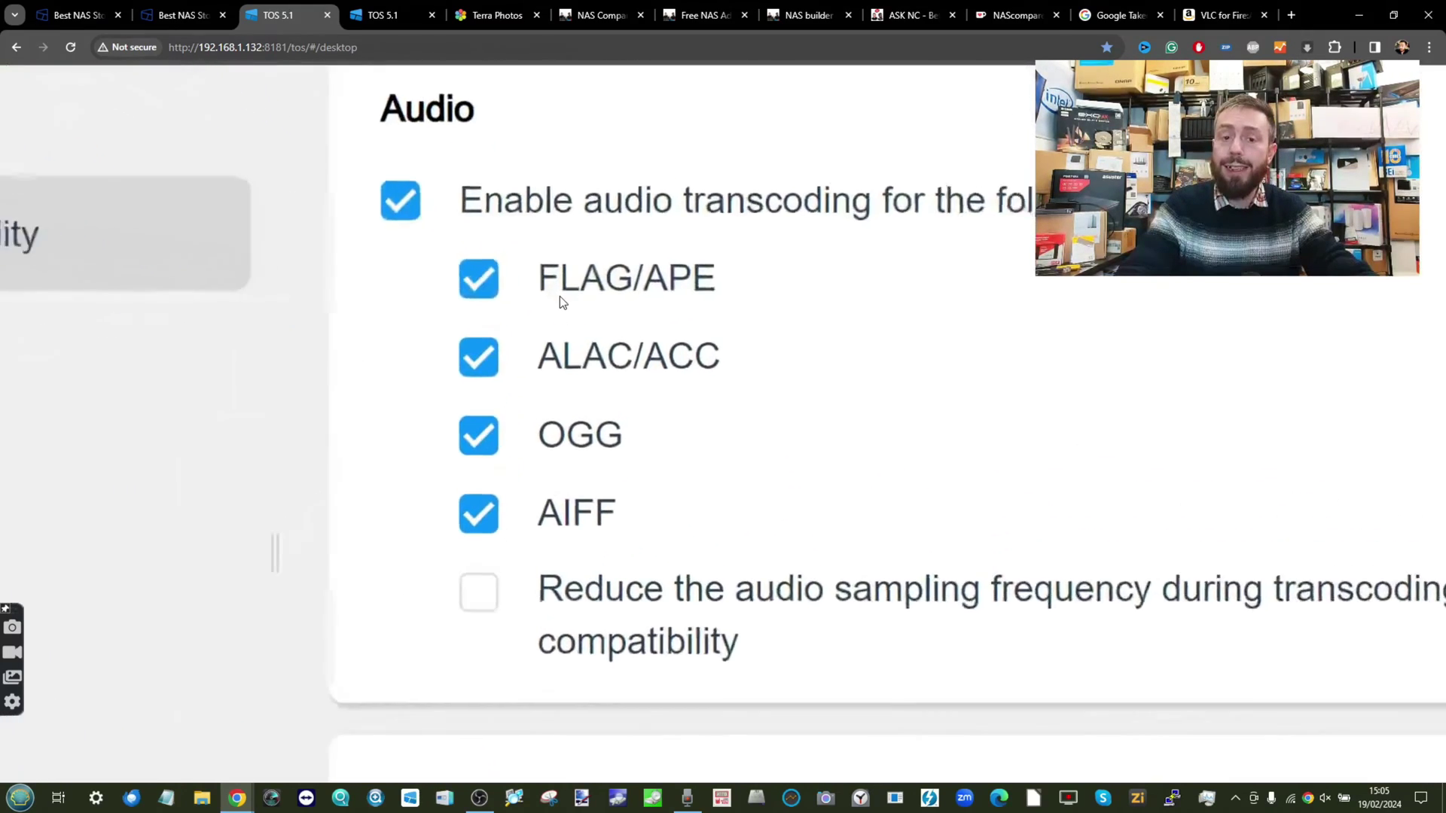
scroll(559, 296, down, 5)
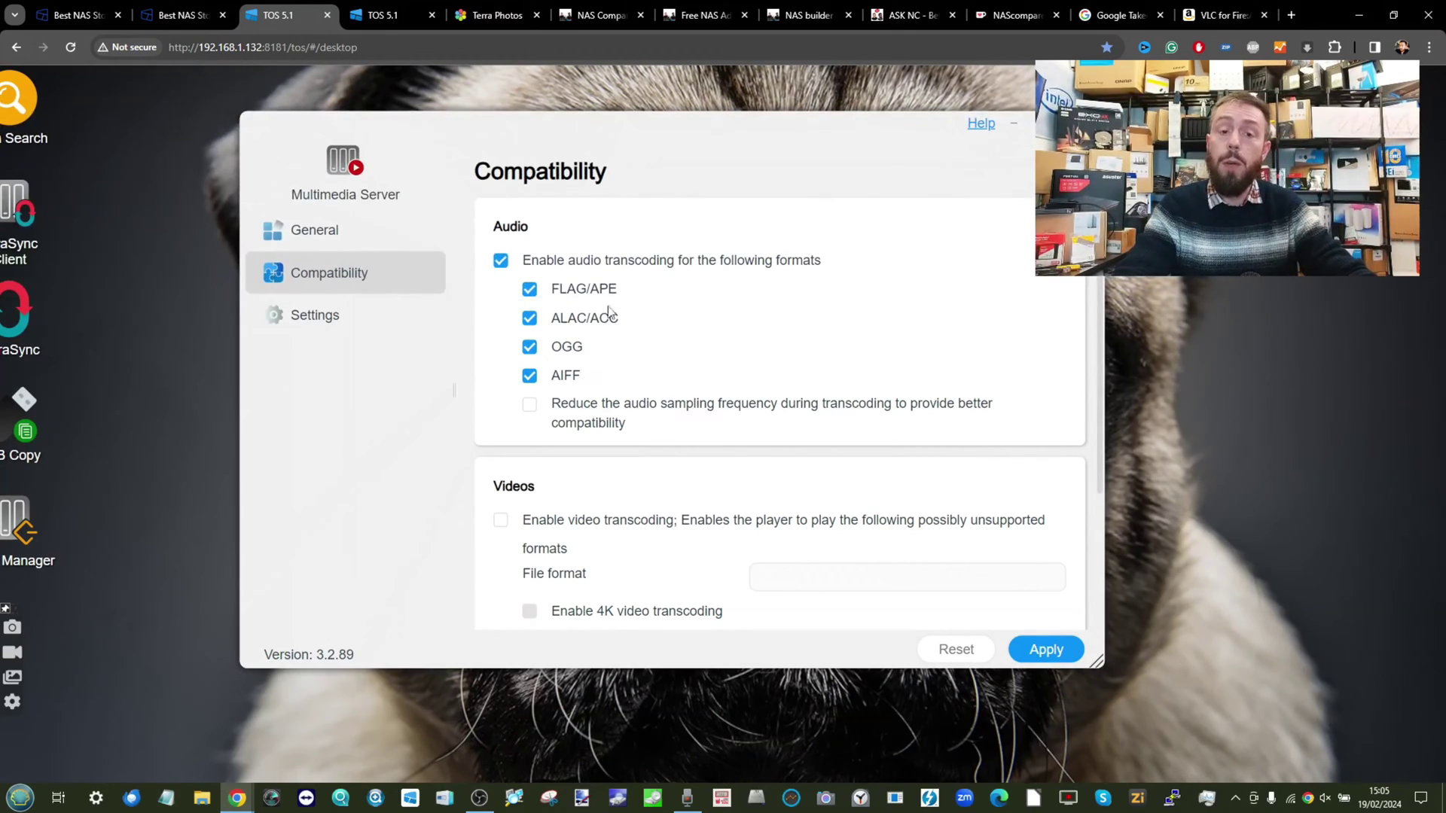
scroll(553, 303, down, 3)
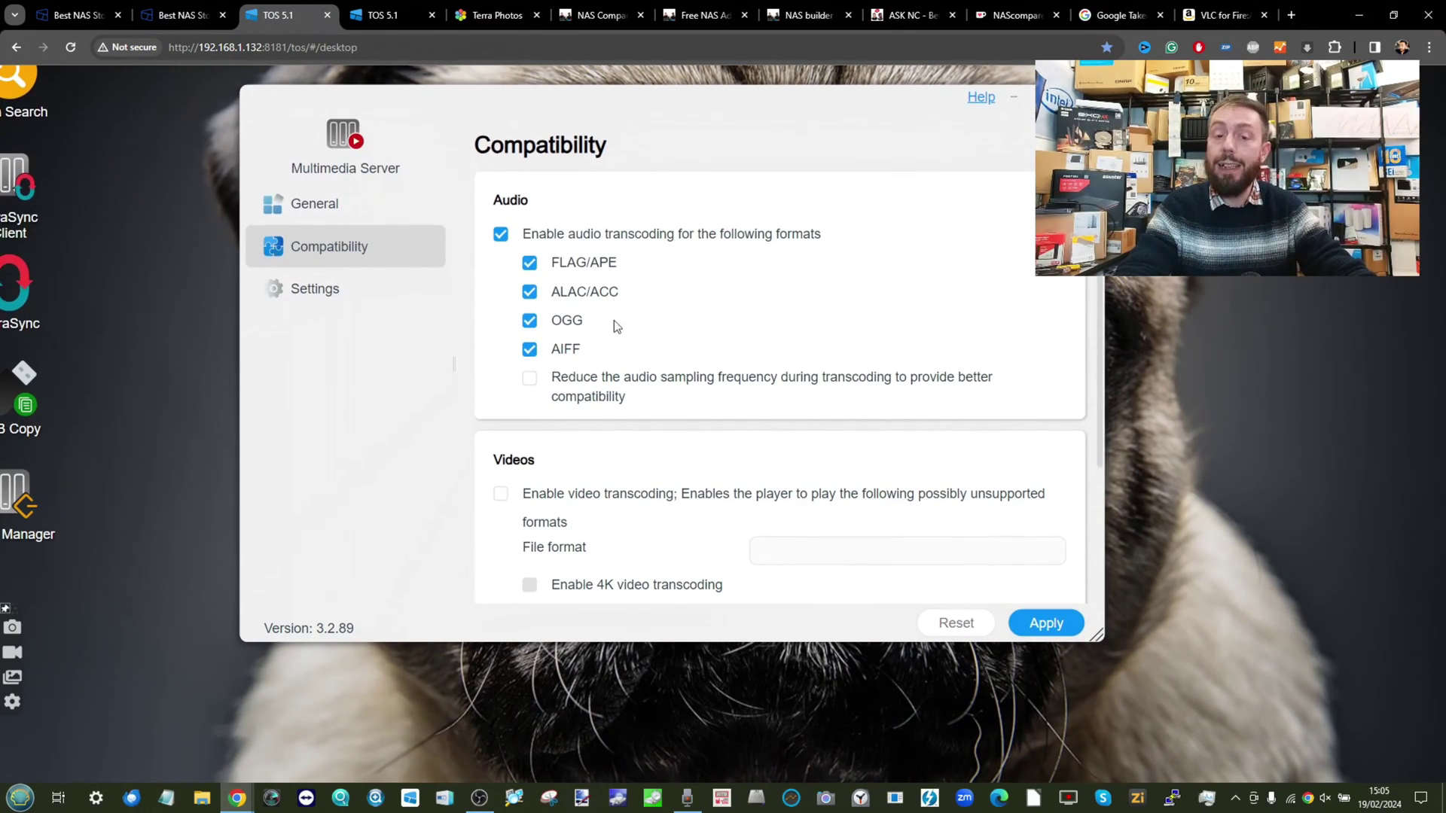
scroll(740, 421, down, 1)
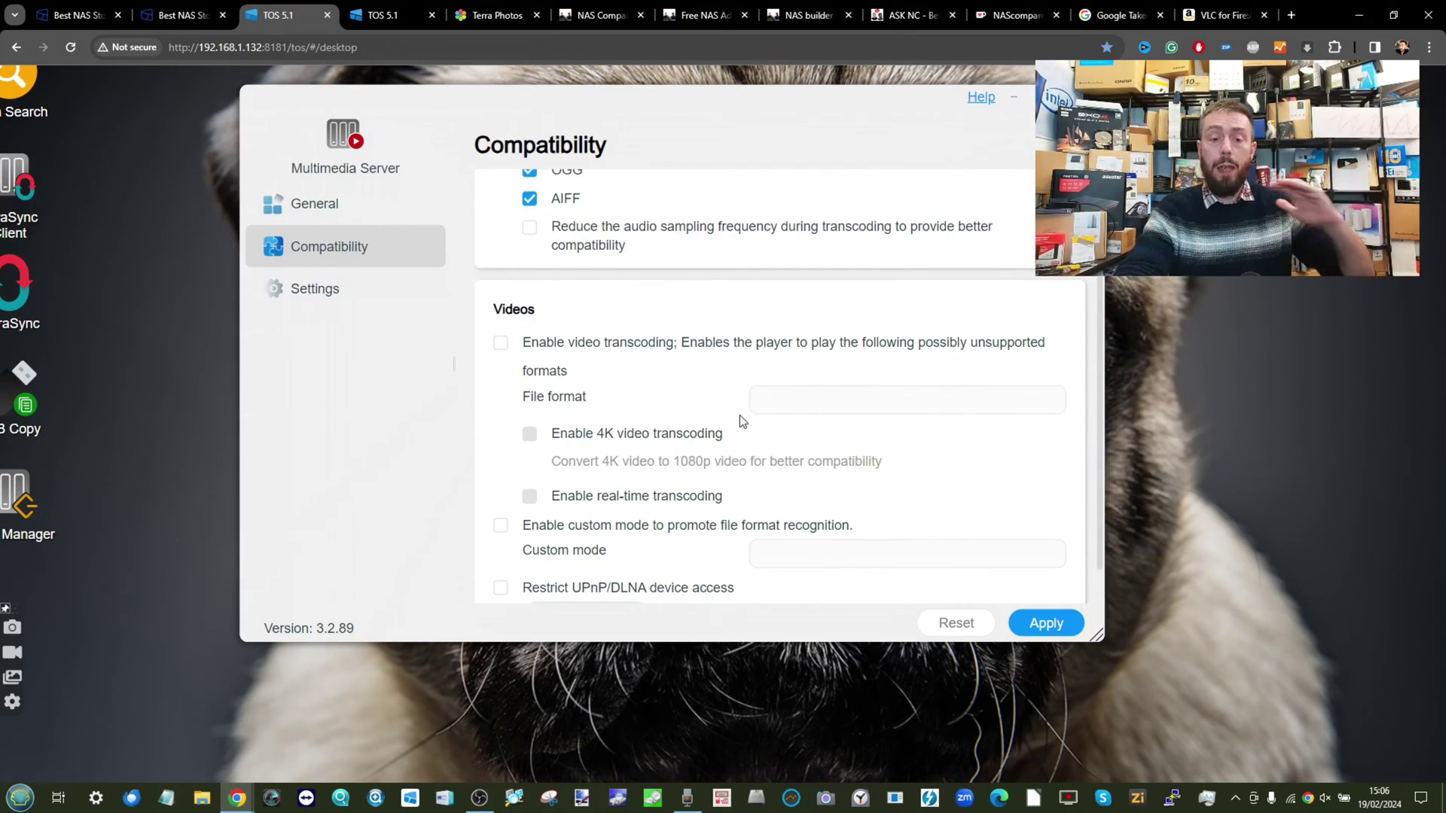
scroll(740, 420, down, 1)
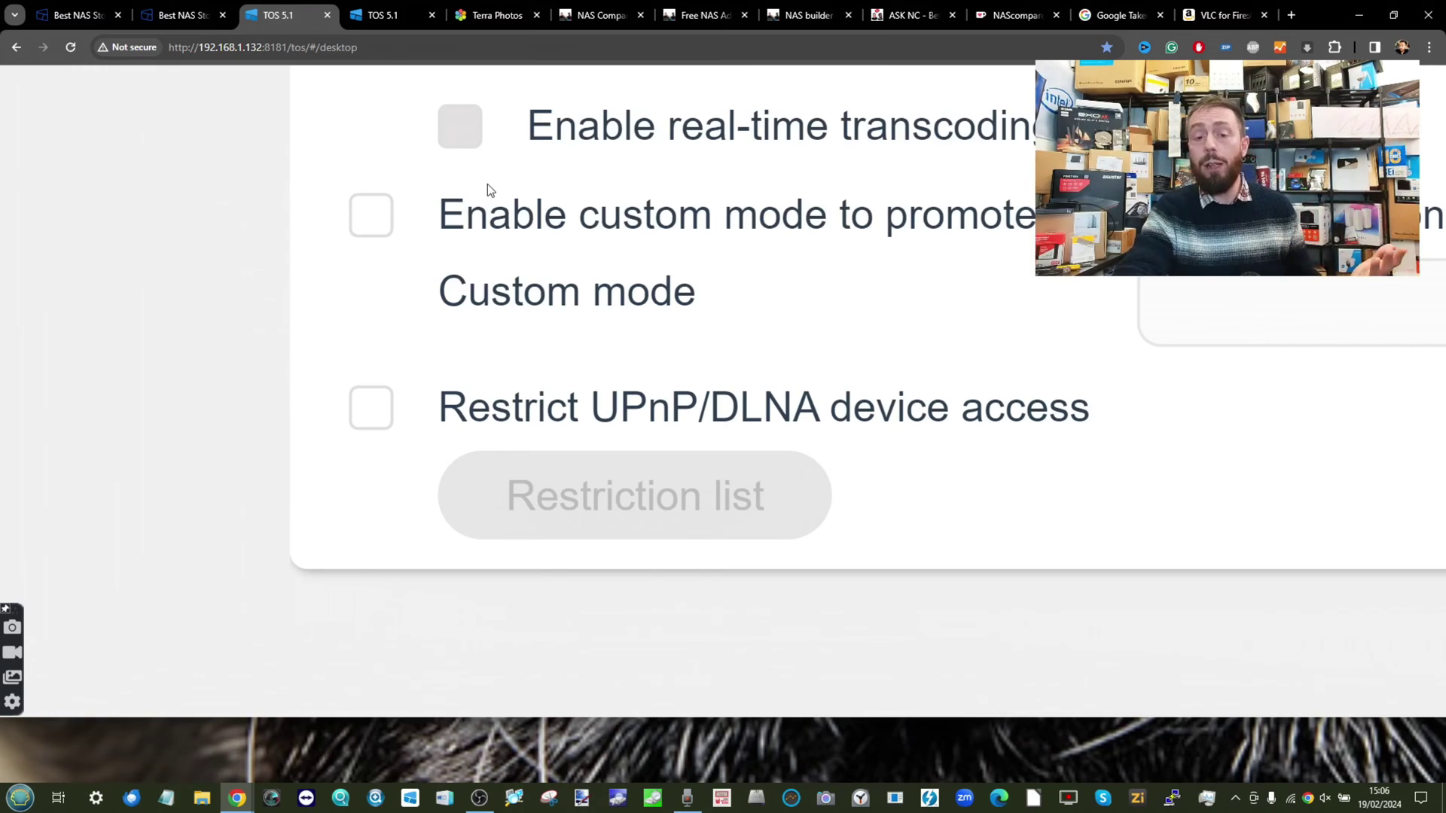
- Turn on Restrict UPnP/DLNA device access, leaving the restriction list empty, and save the change
click(374, 413)
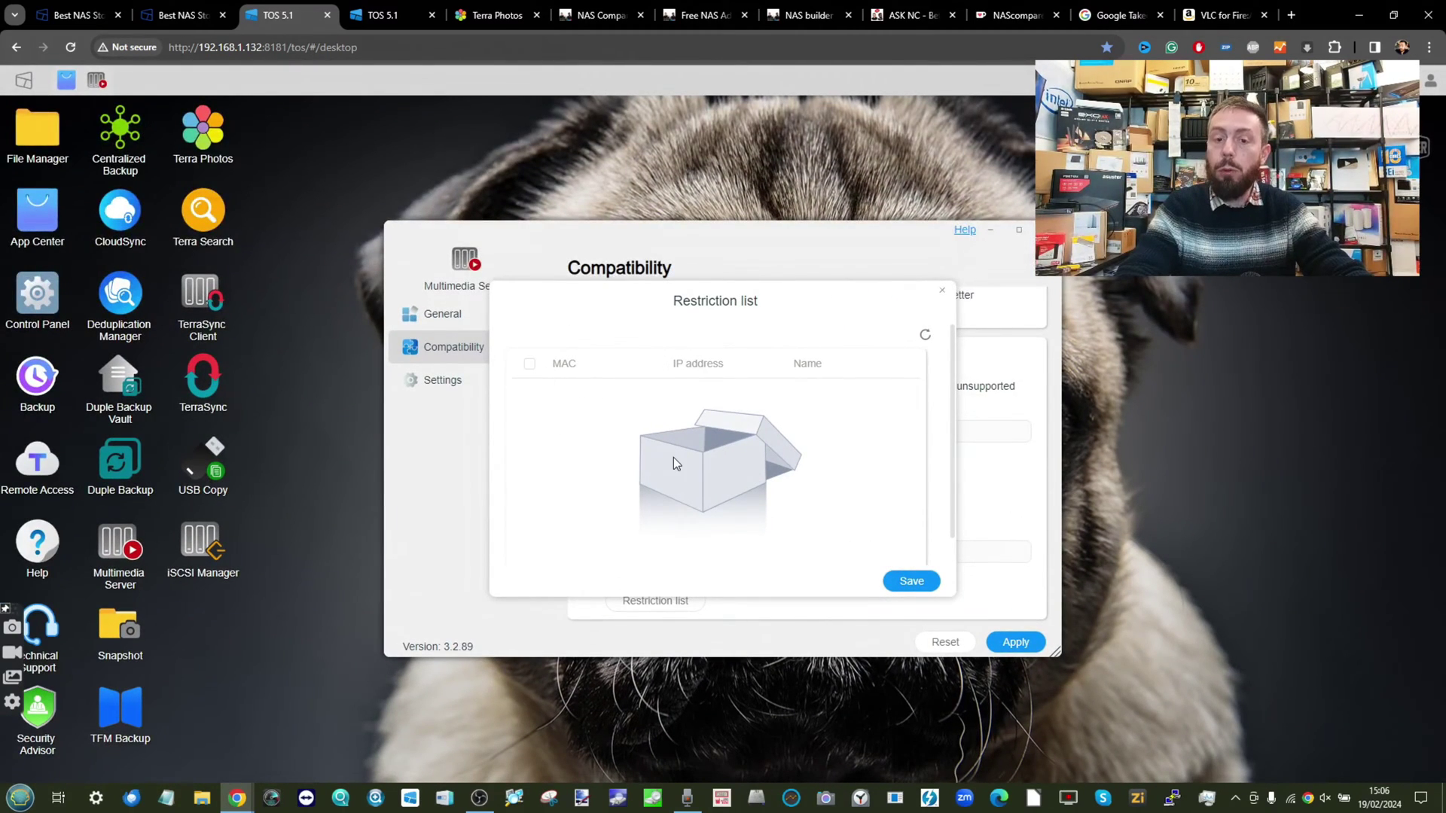
click(942, 292)
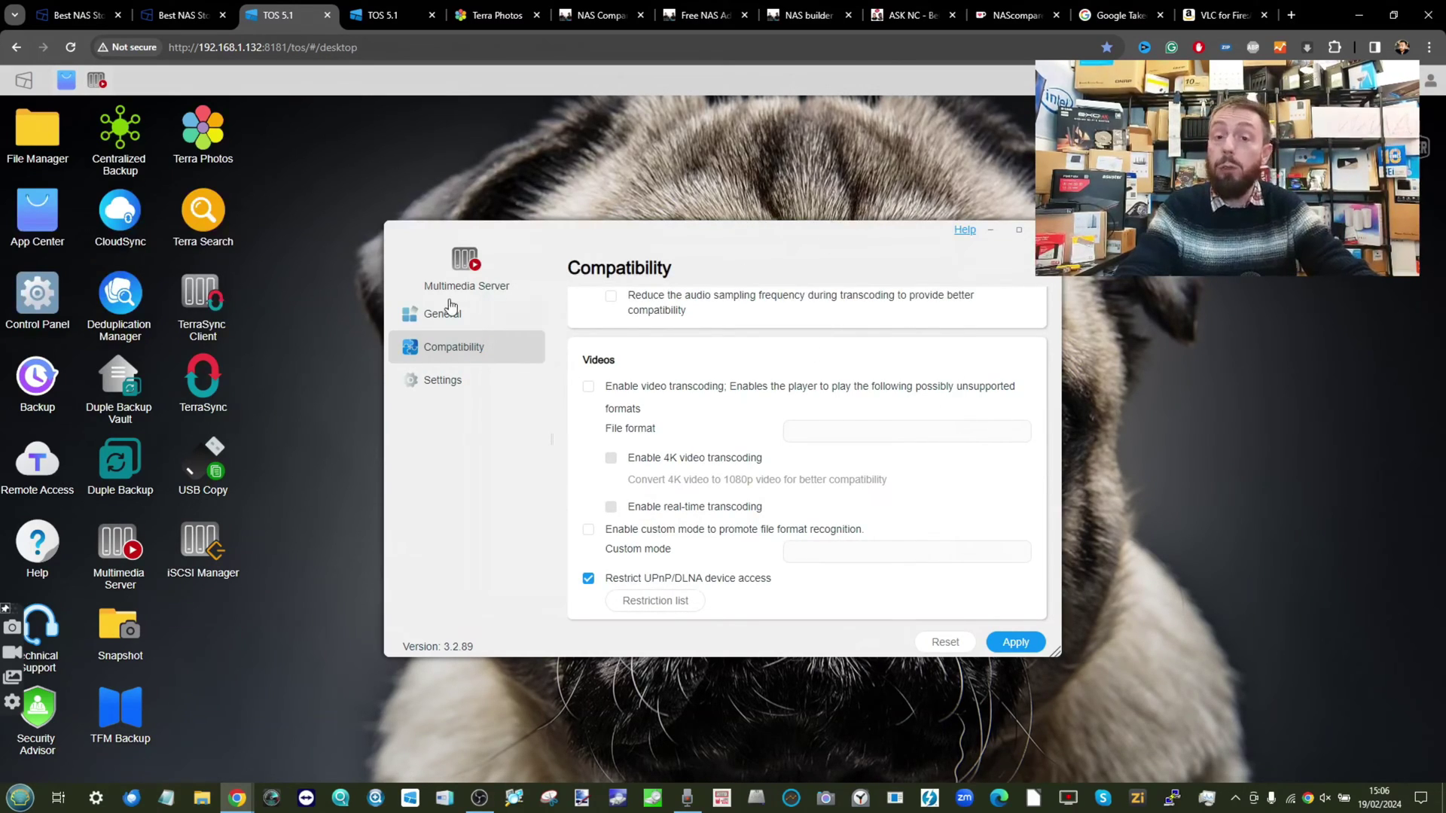
click(425, 383)
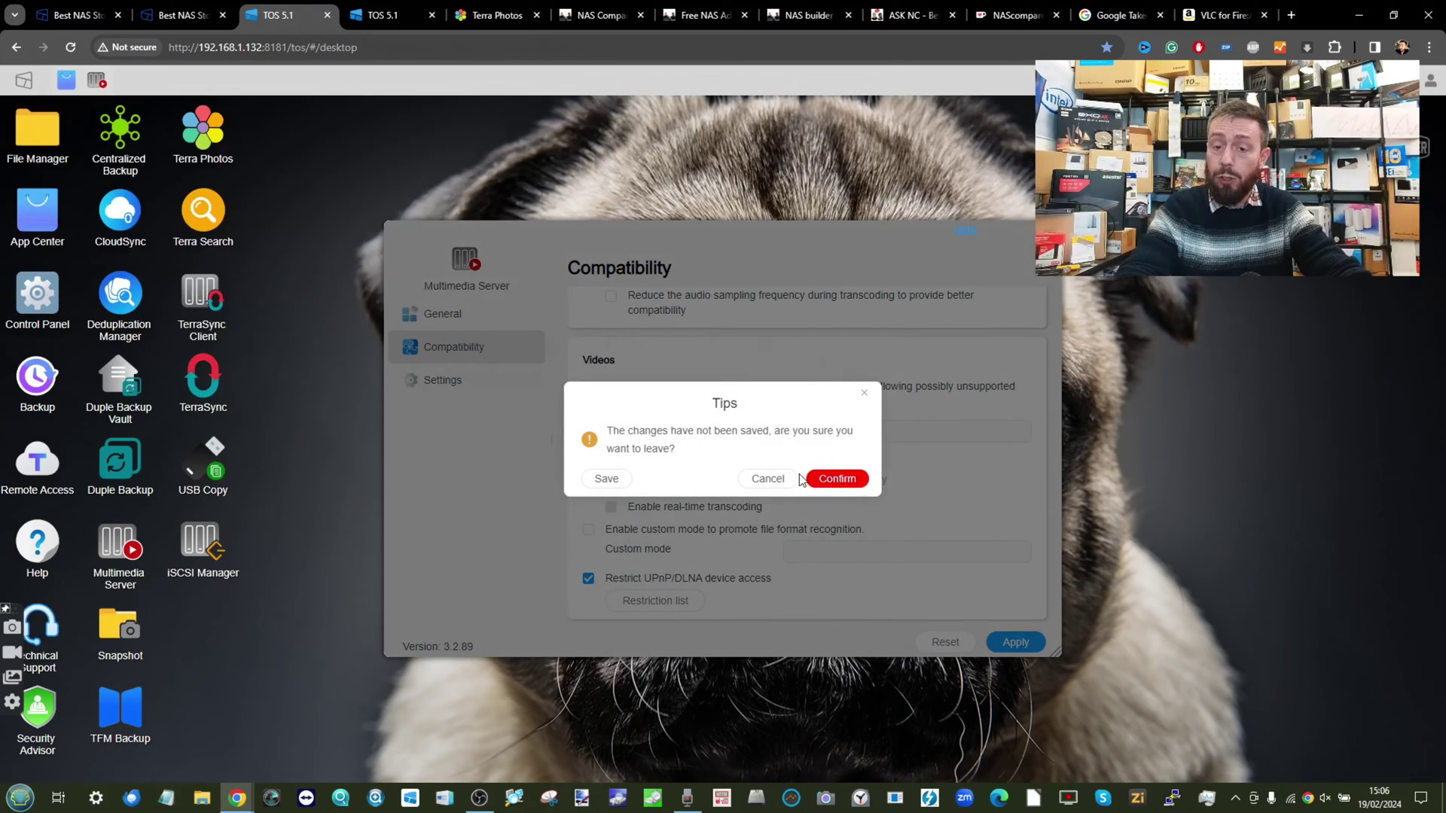
click(604, 475)
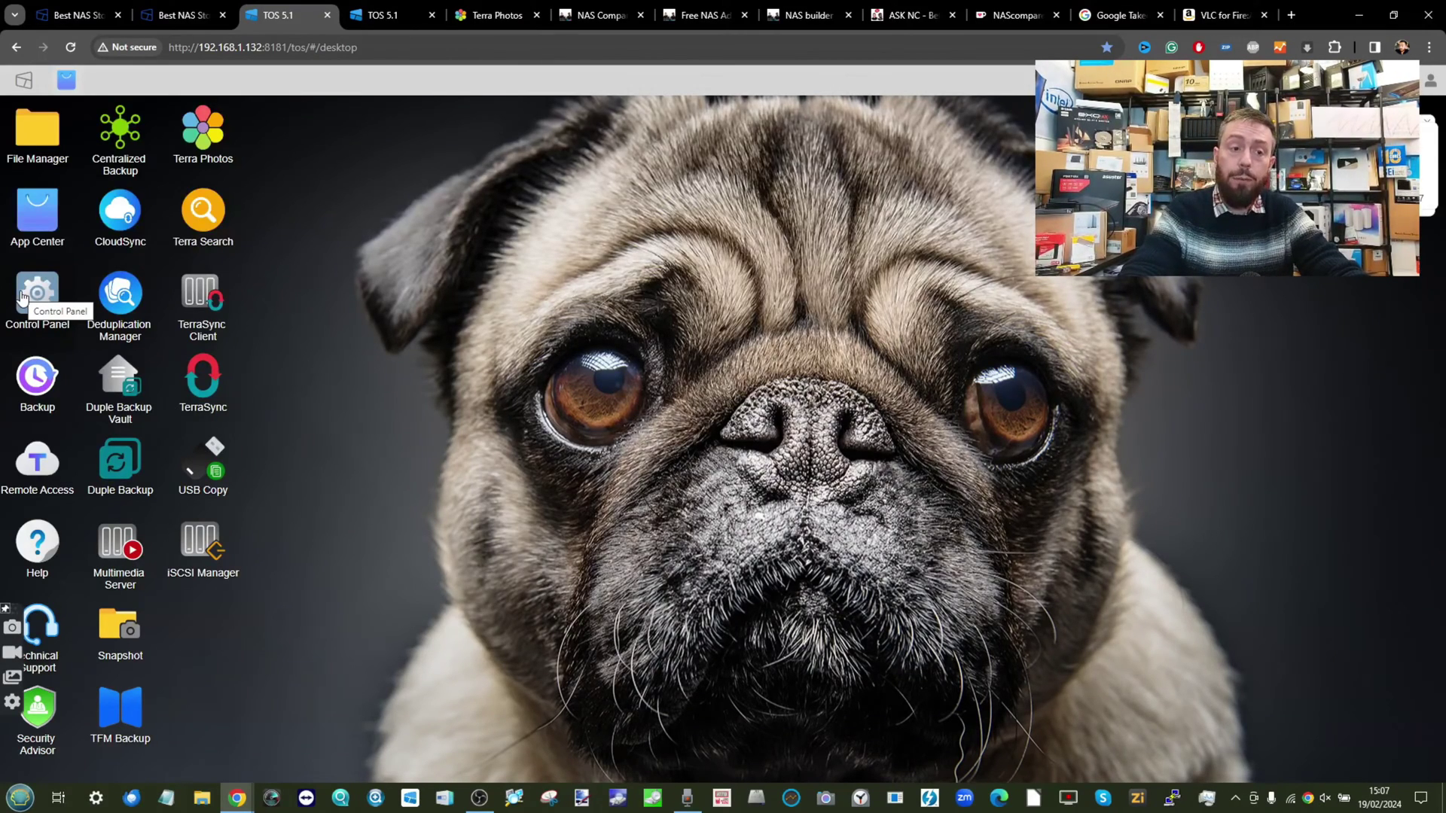
- Review the Security Isolation Mode options under Control Panel's Security, then close Control Panel
click(23, 295)
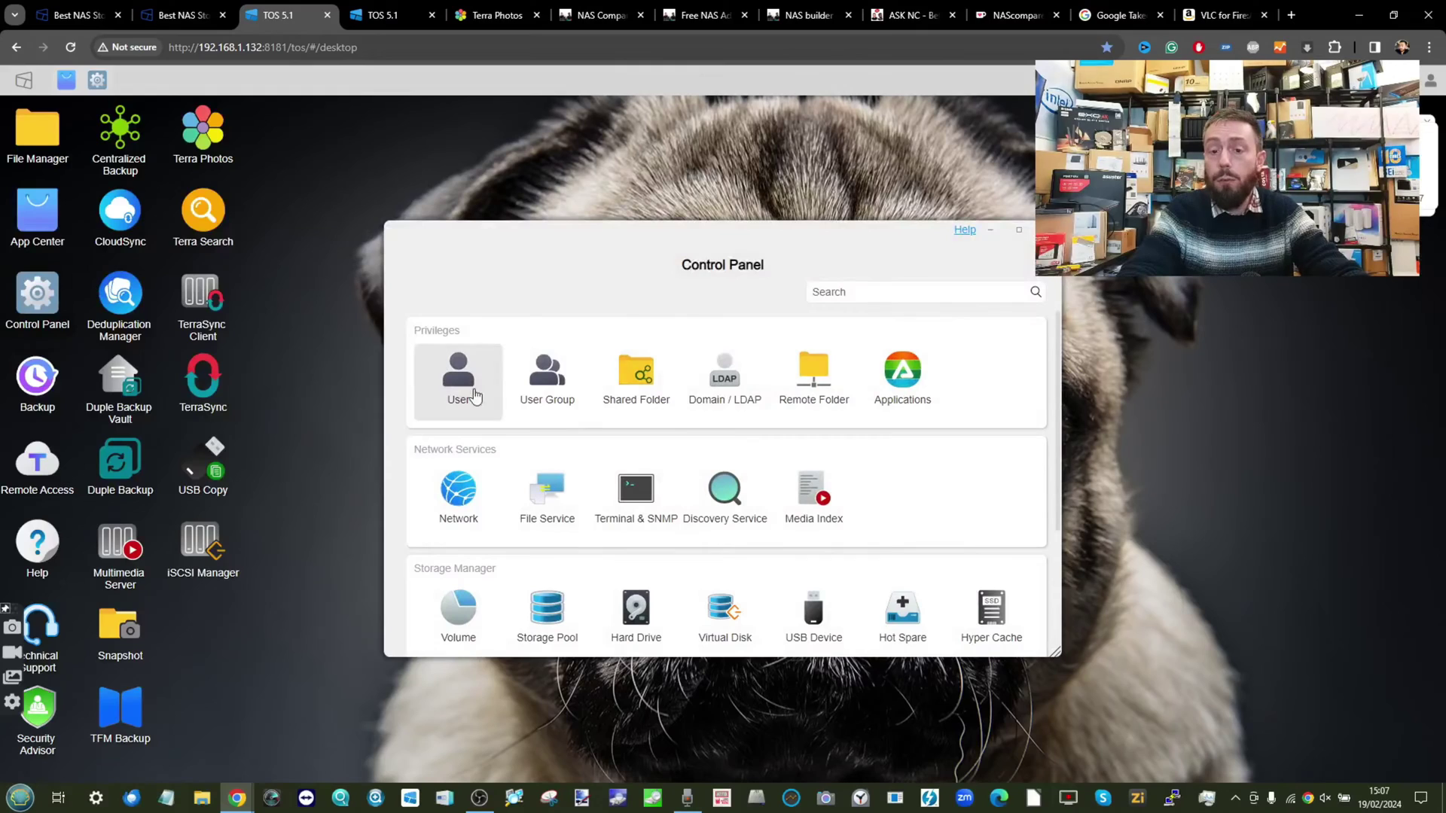
scroll(601, 437, down, 4)
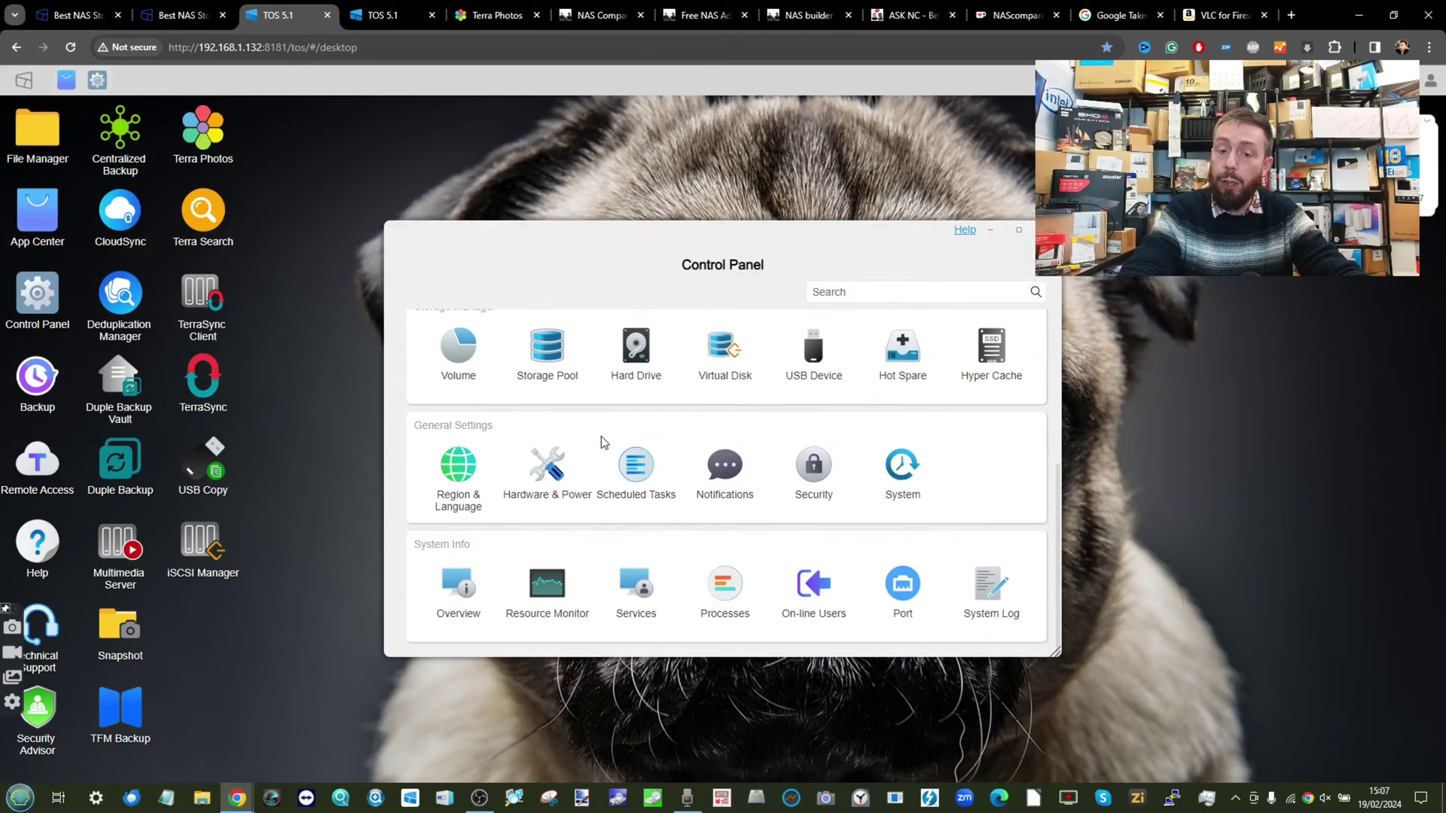
click(813, 465)
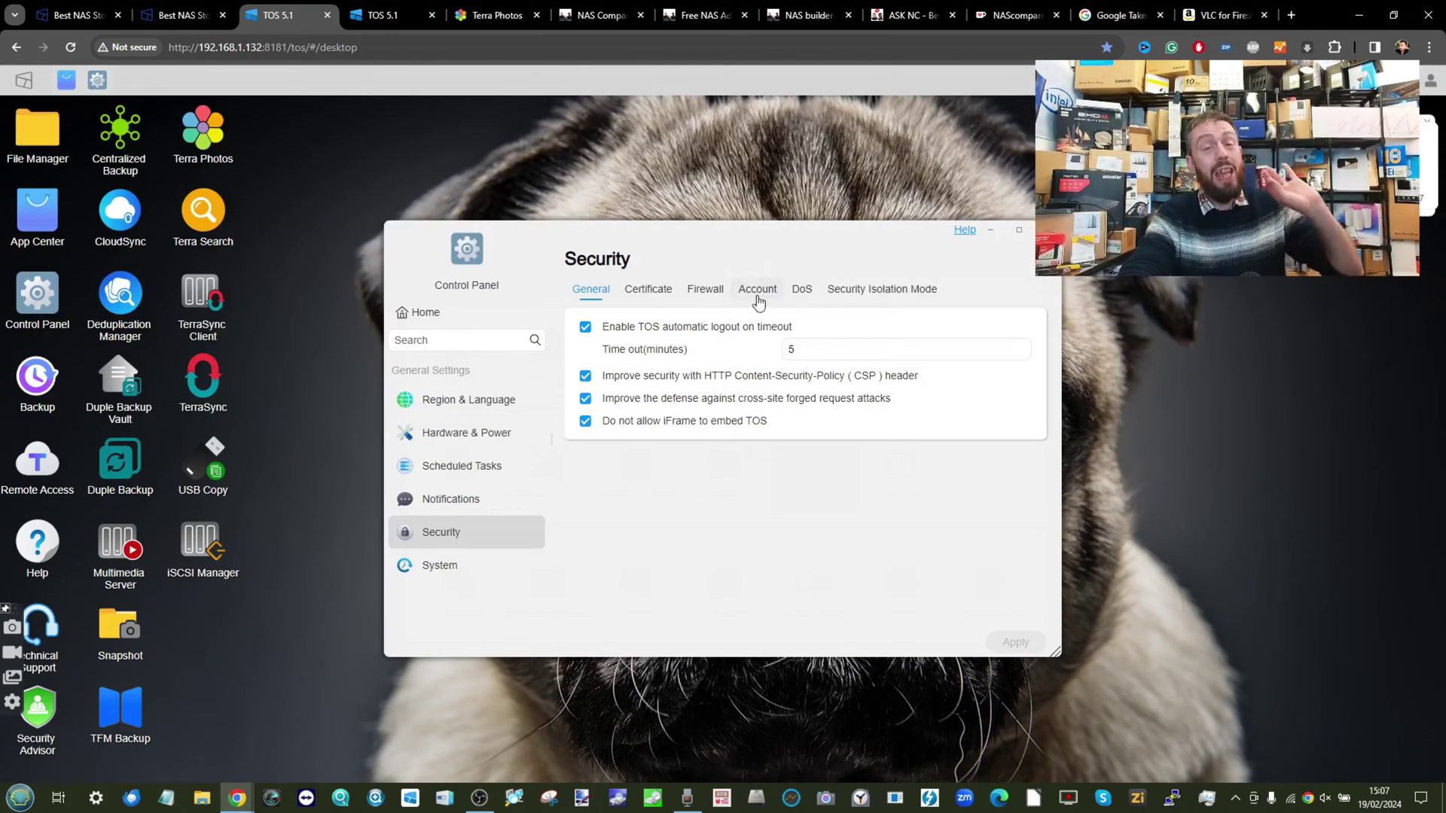
click(896, 300)
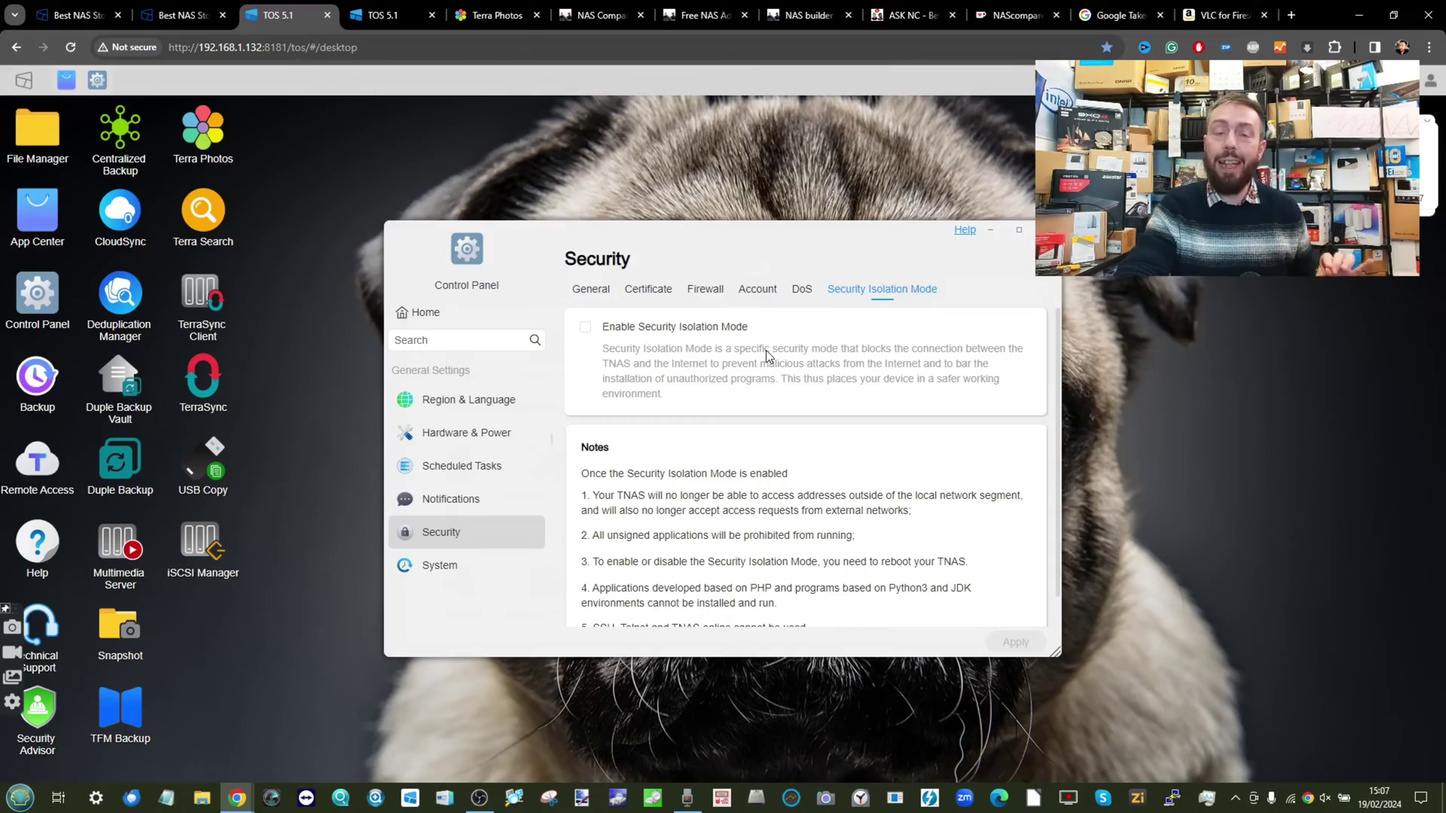
scroll(766, 350, up, 5)
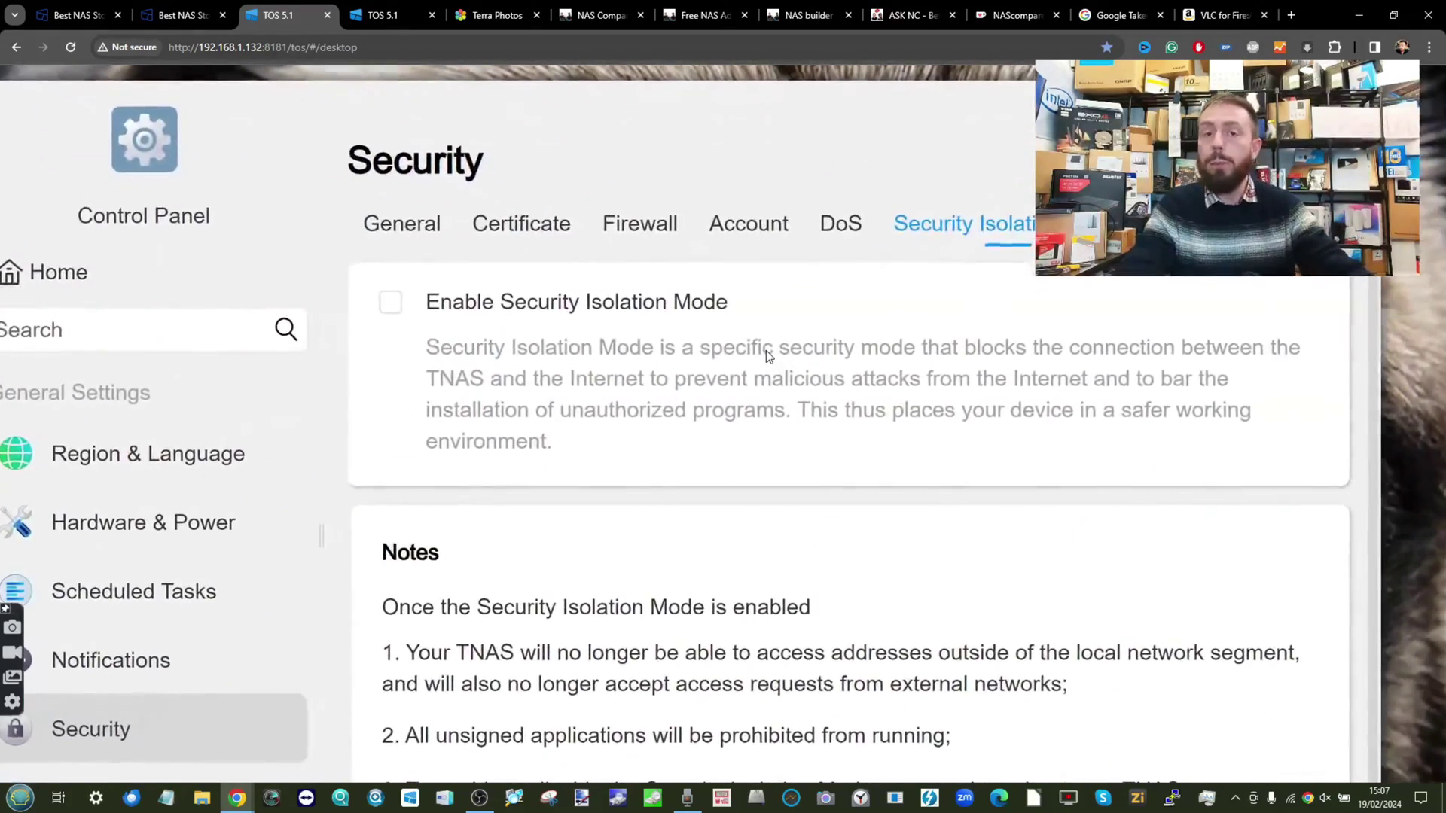
scroll(766, 354, down, 4)
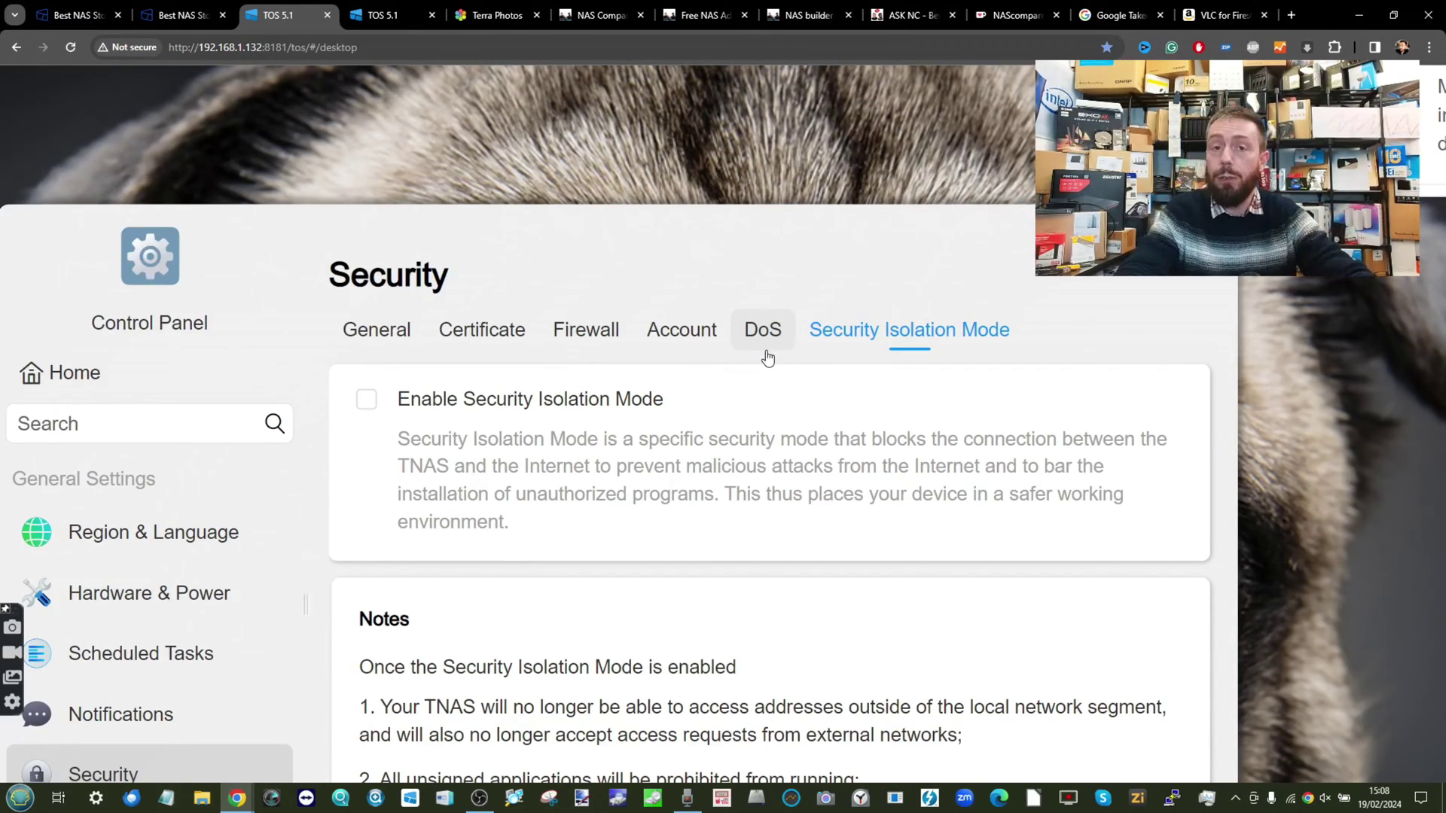
scroll(766, 354, down, 4)
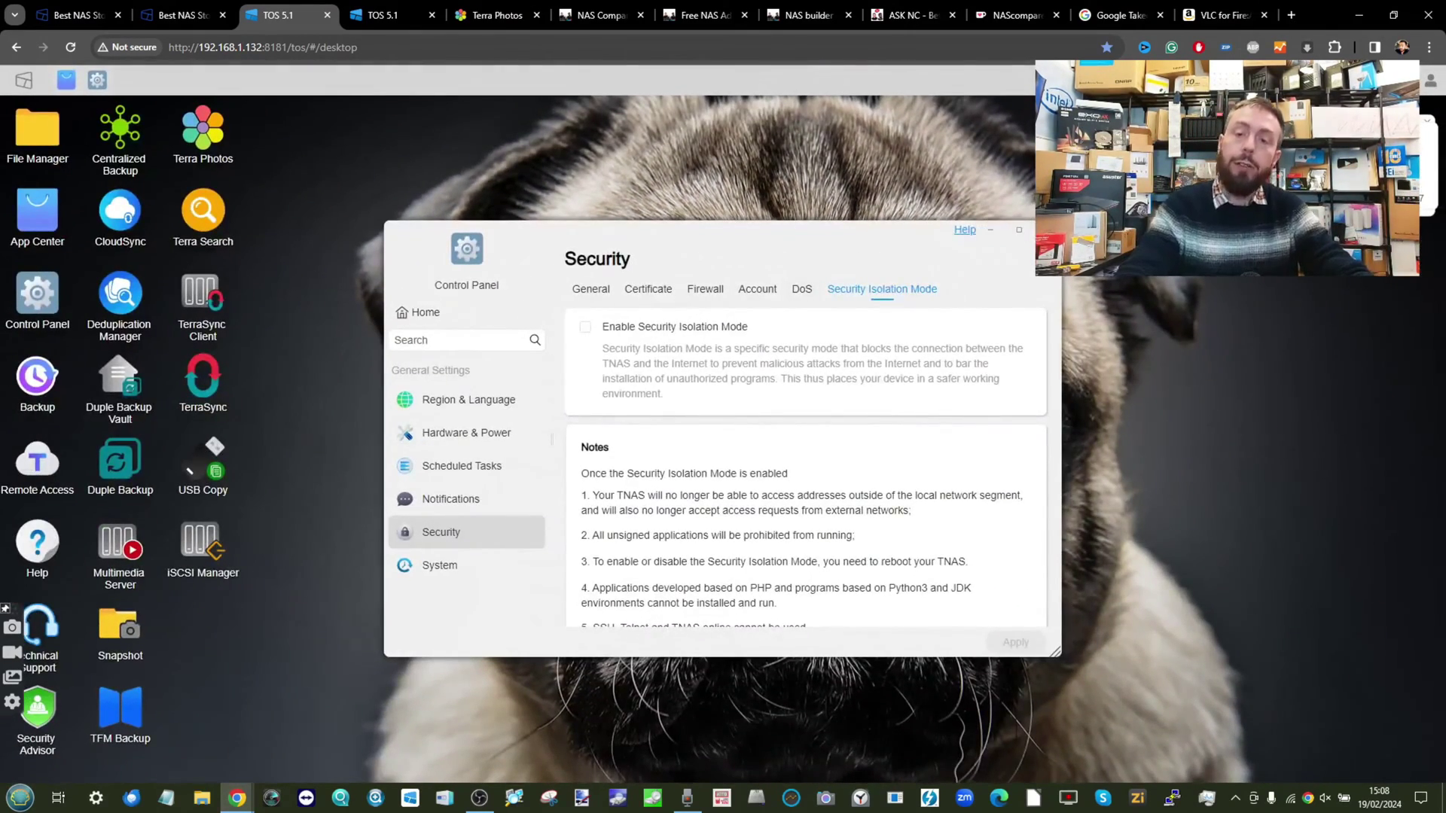
click(1047, 230)
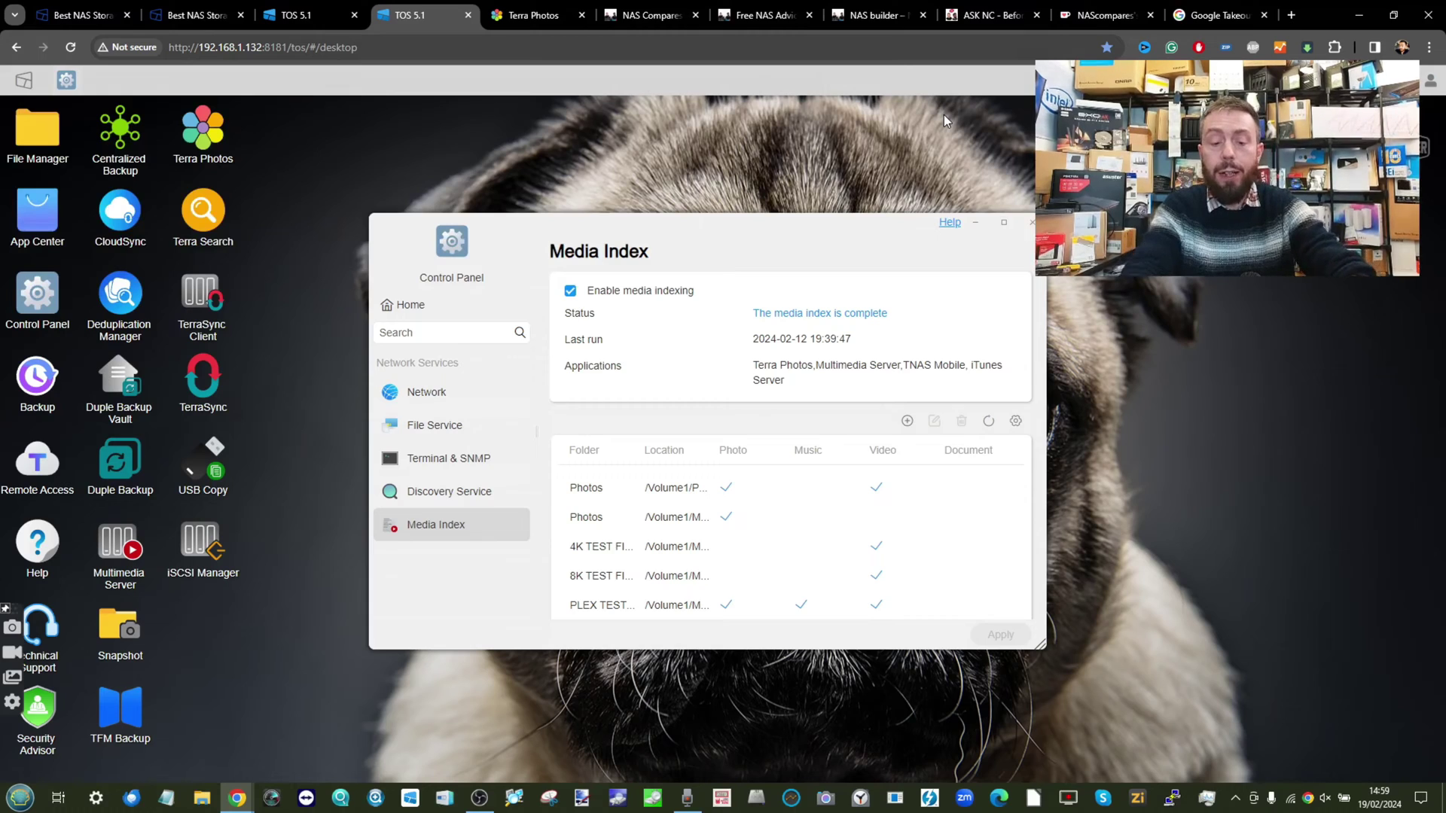
- Search 'vlc firetv' in a new tab and open the Amazon 'VLC for Fire' listing
key(ctrl+t)
text(vlc)
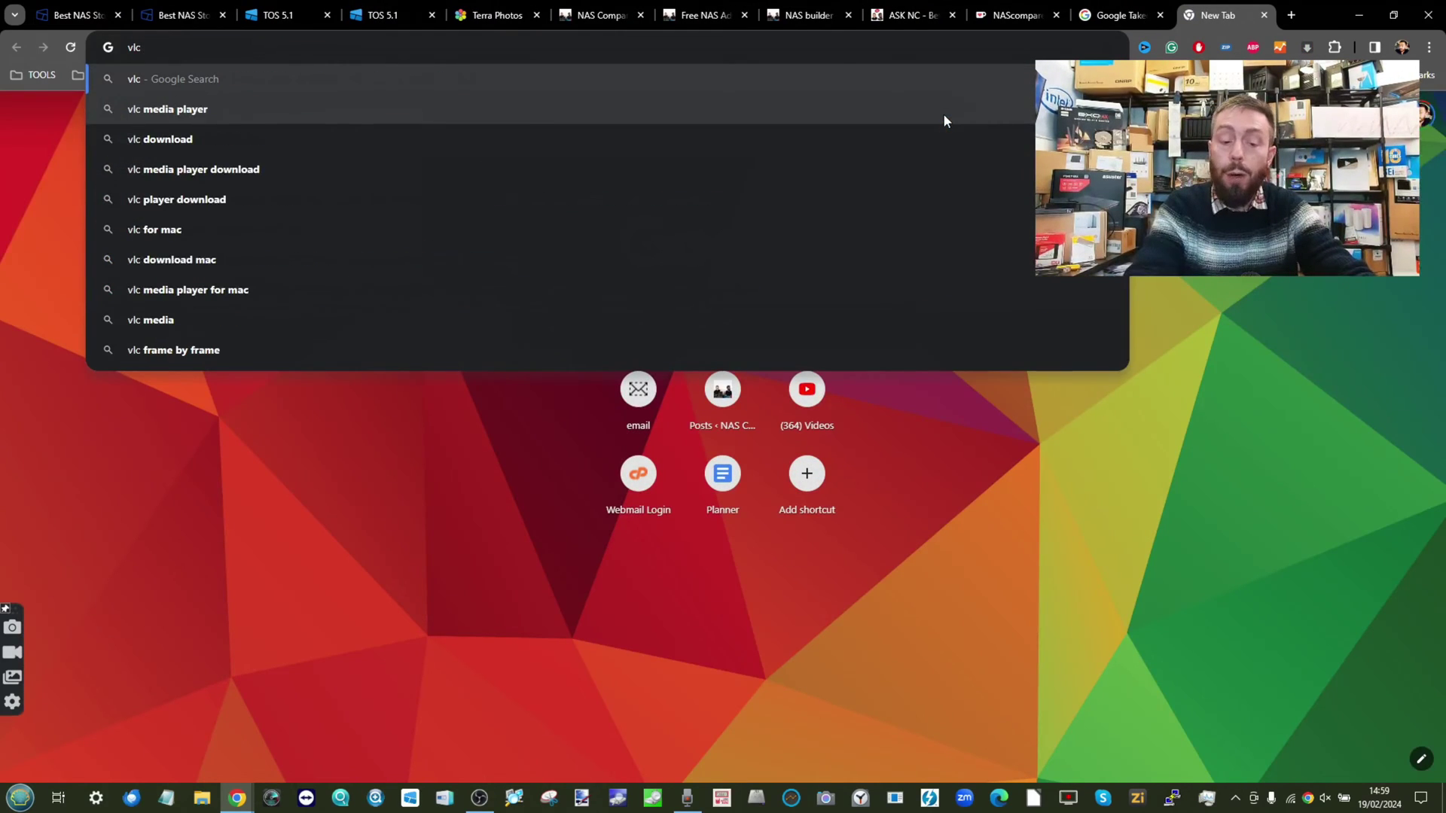
text( firetv)
key(Return)
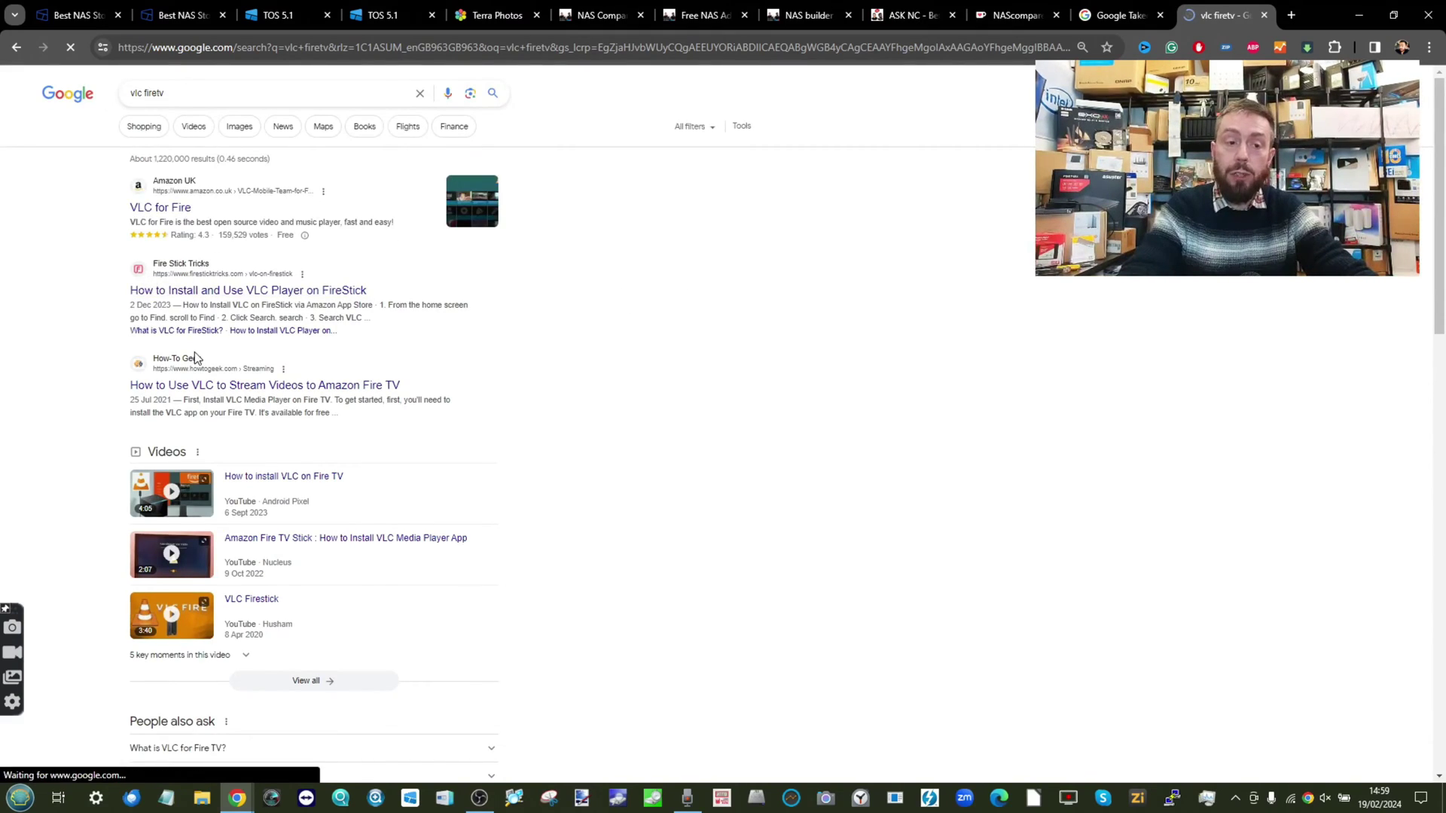
click(168, 211)
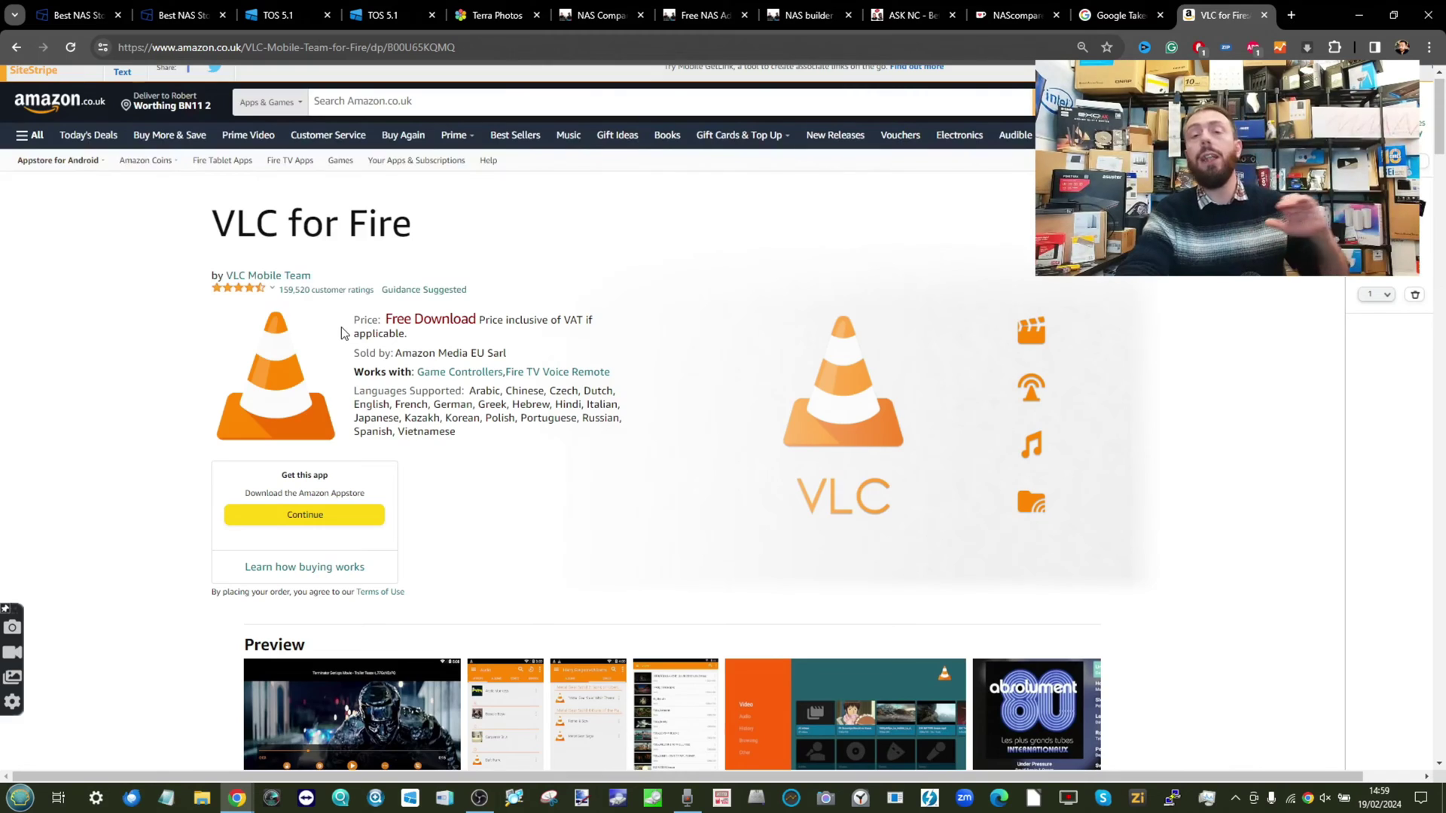
- Enlarge the VLC TV interface screenshot on the listing, then close the gallery
scroll(342, 331, down, 3)
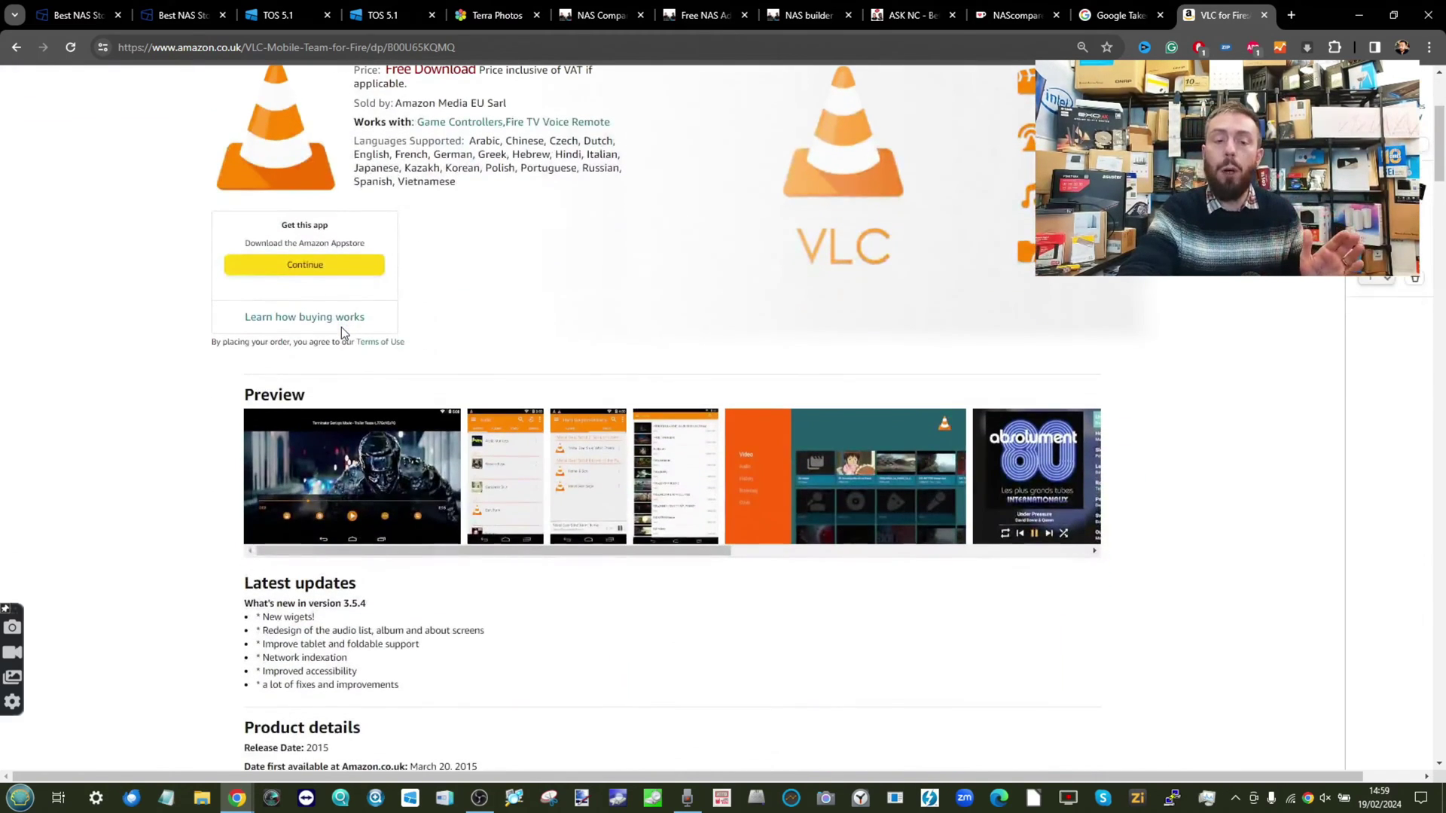
click(812, 452)
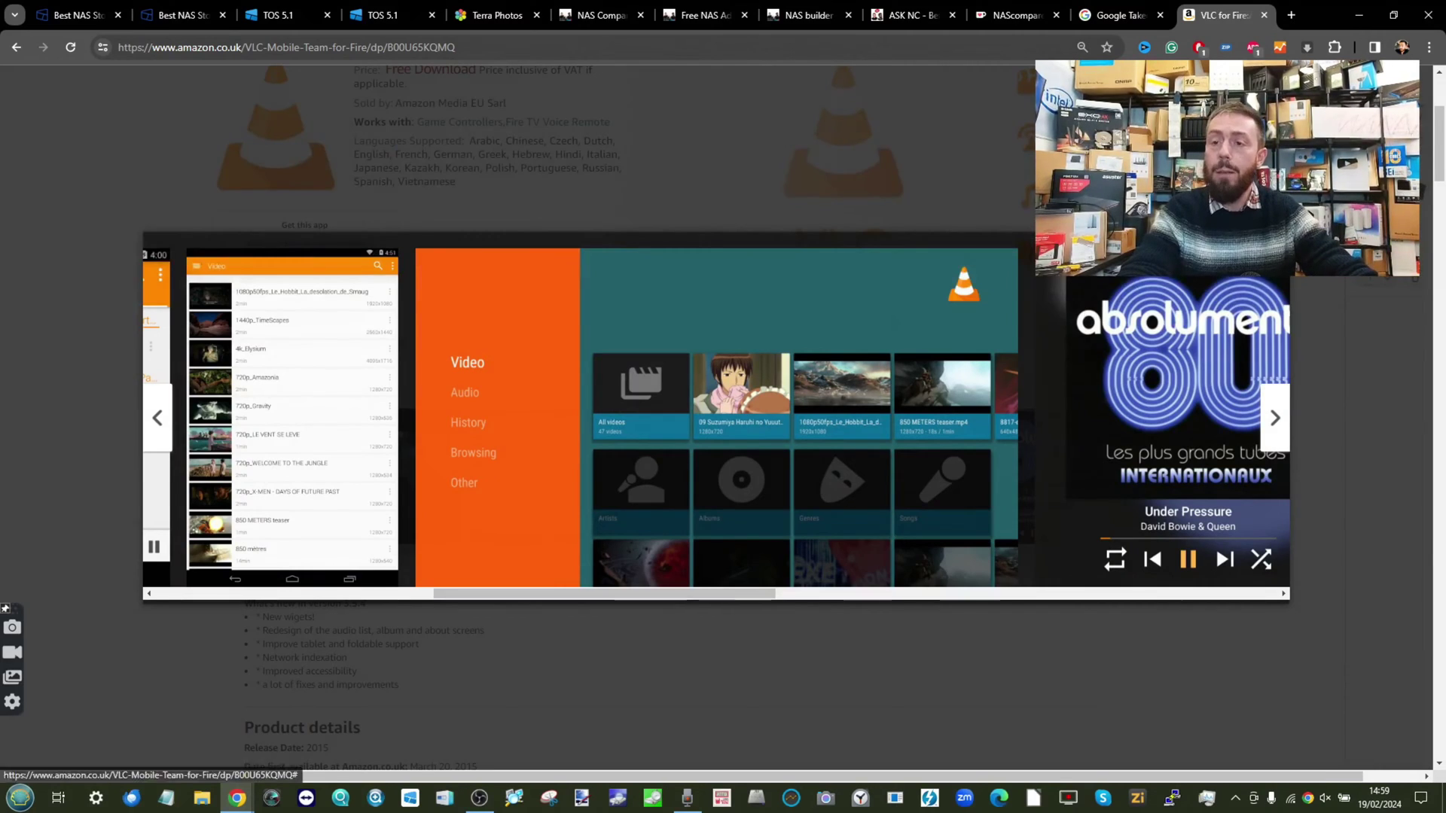
click(768, 275)
scroll(768, 276, up, 3)
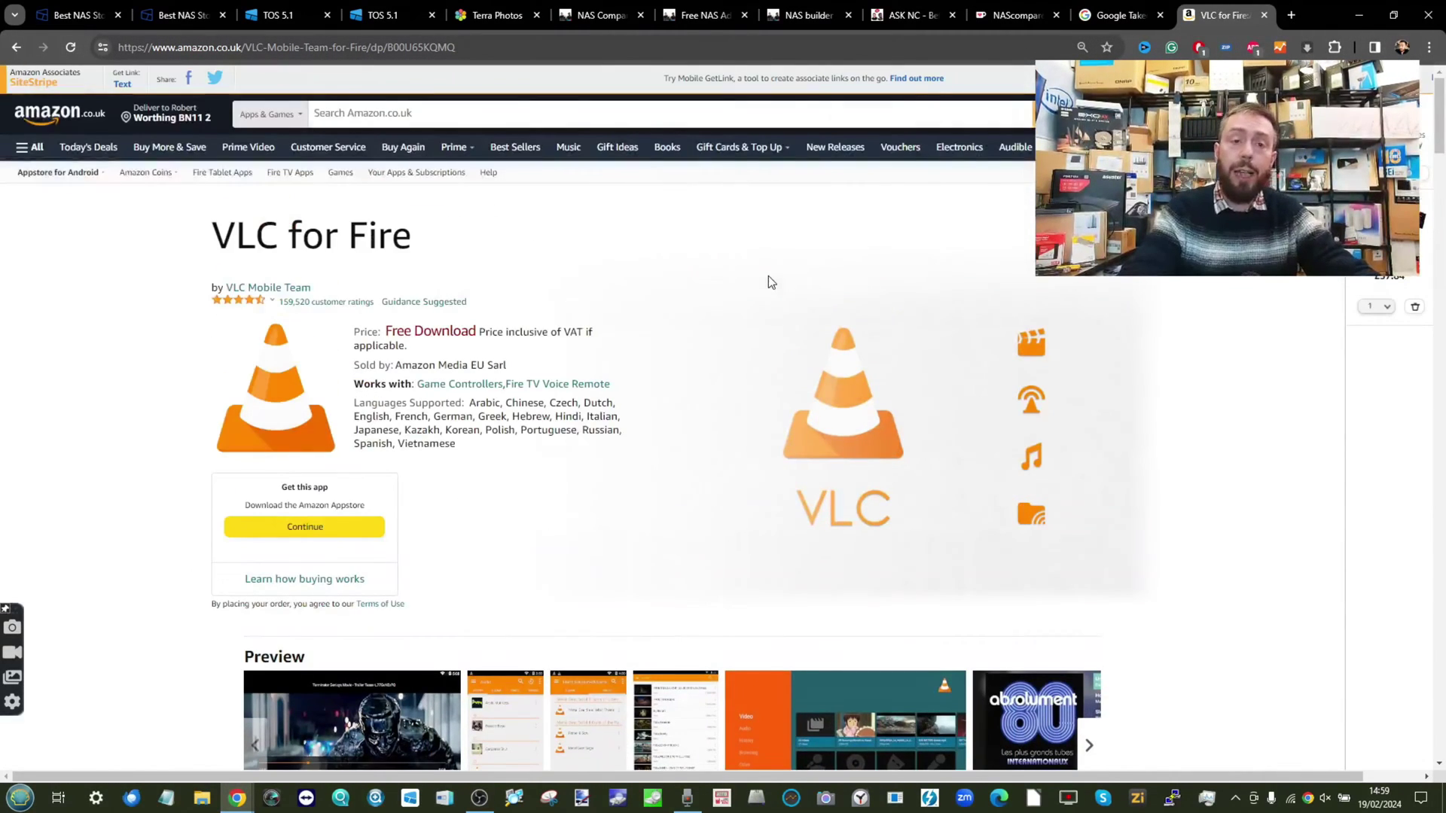
- Show the F2-210 mobile app downloads on the TerraMaster site, then return to Media Index
click(290, 14)
click(181, 15)
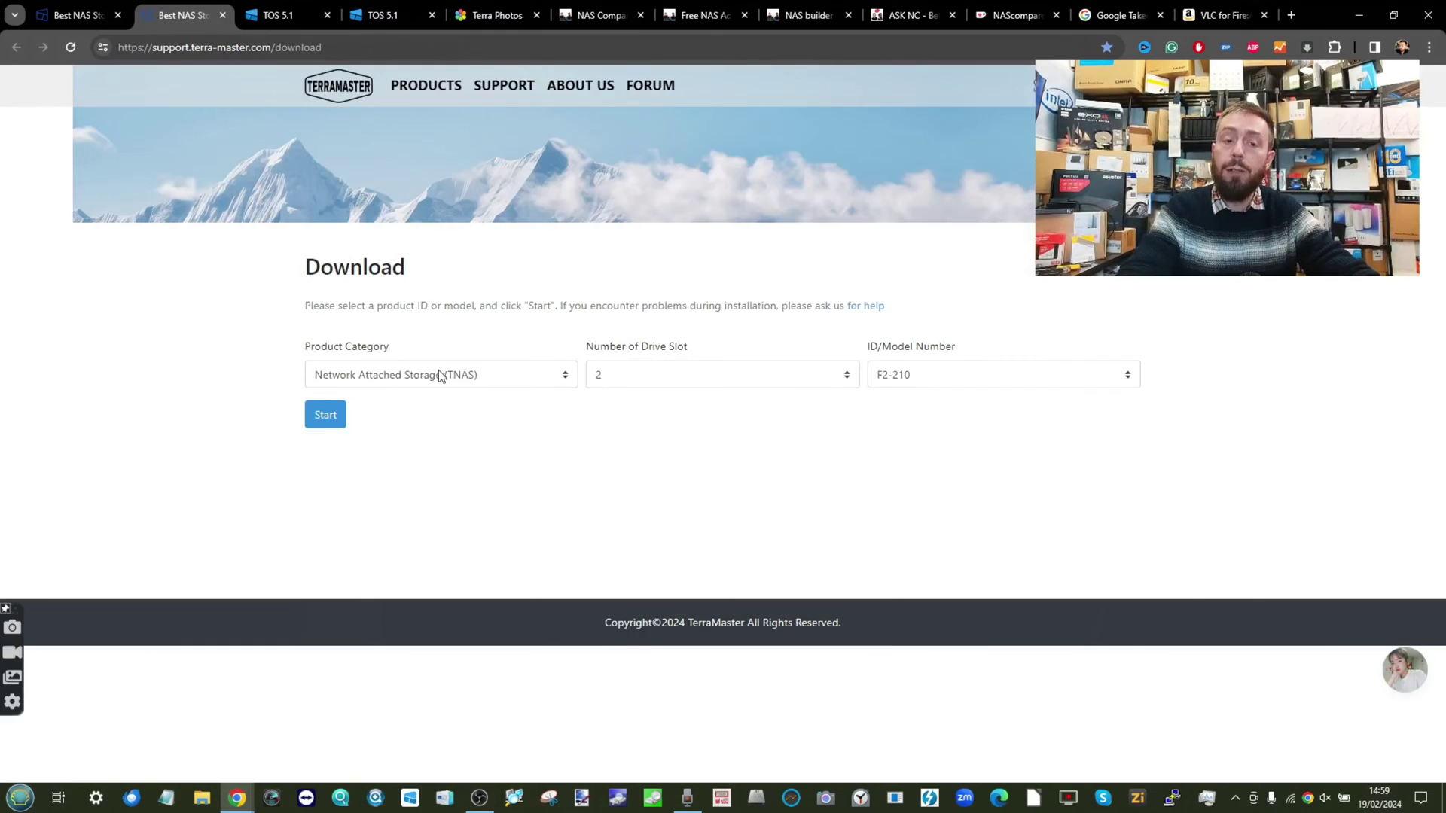
click(325, 415)
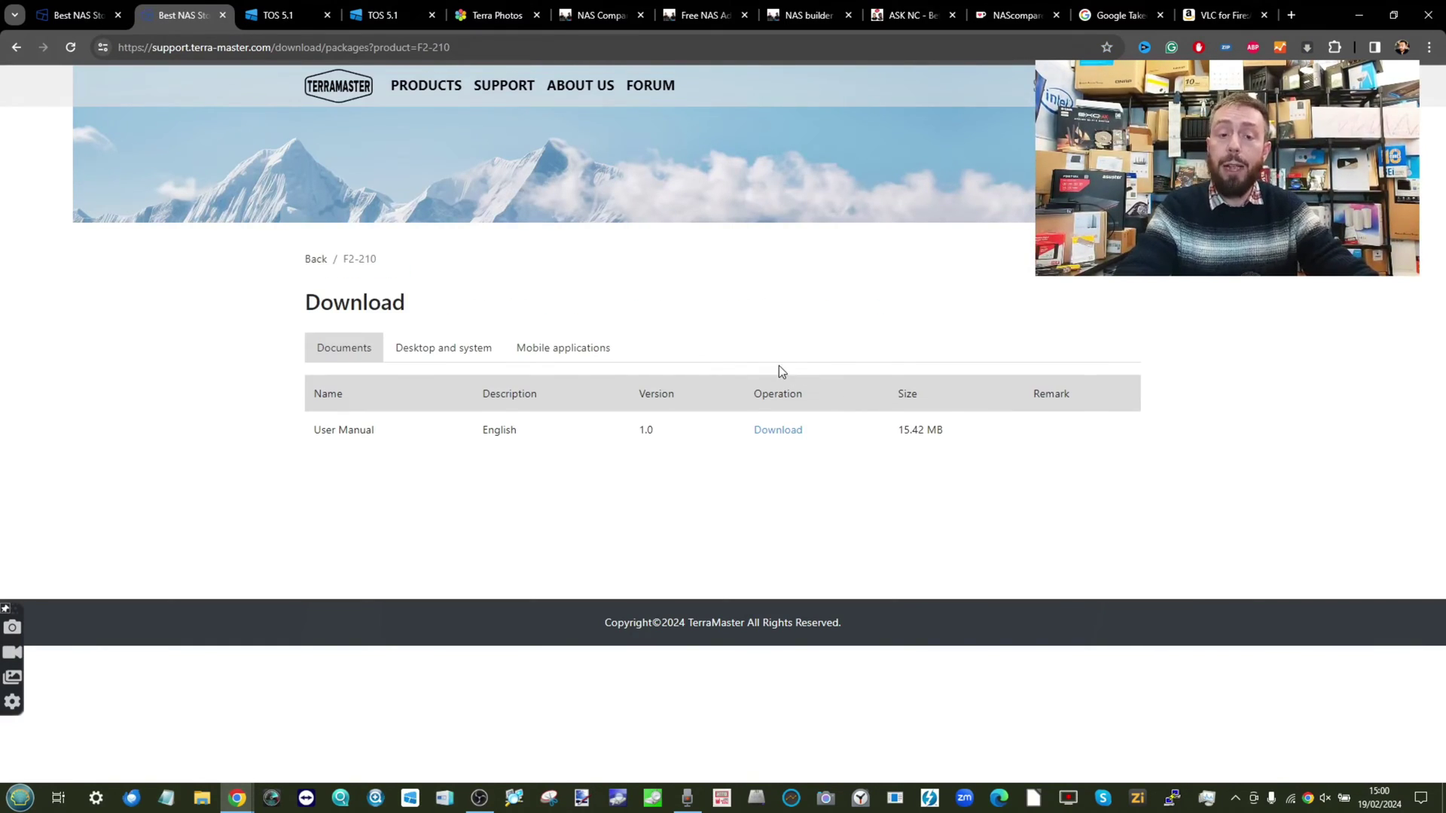
click(565, 353)
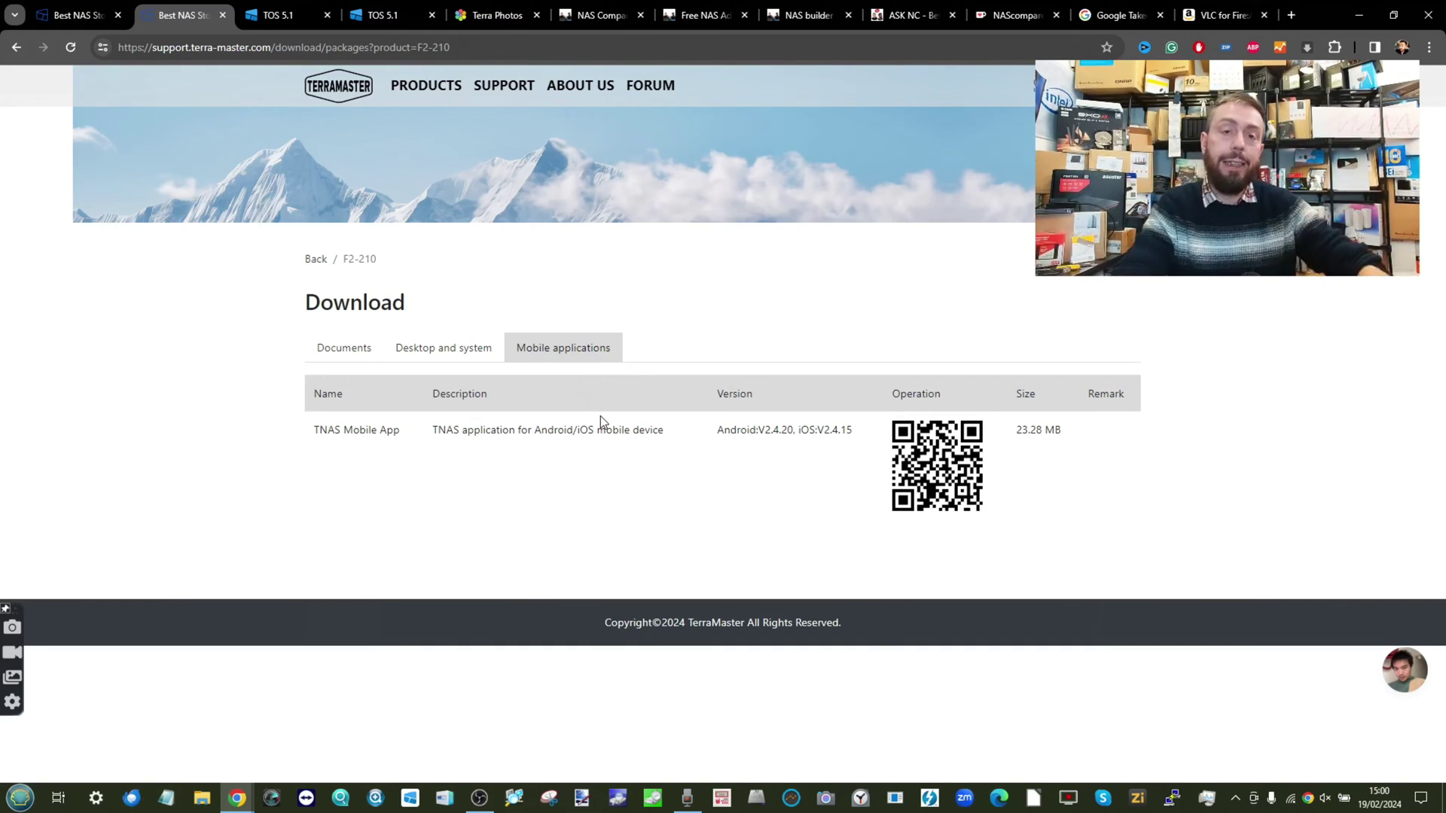
click(375, 8)
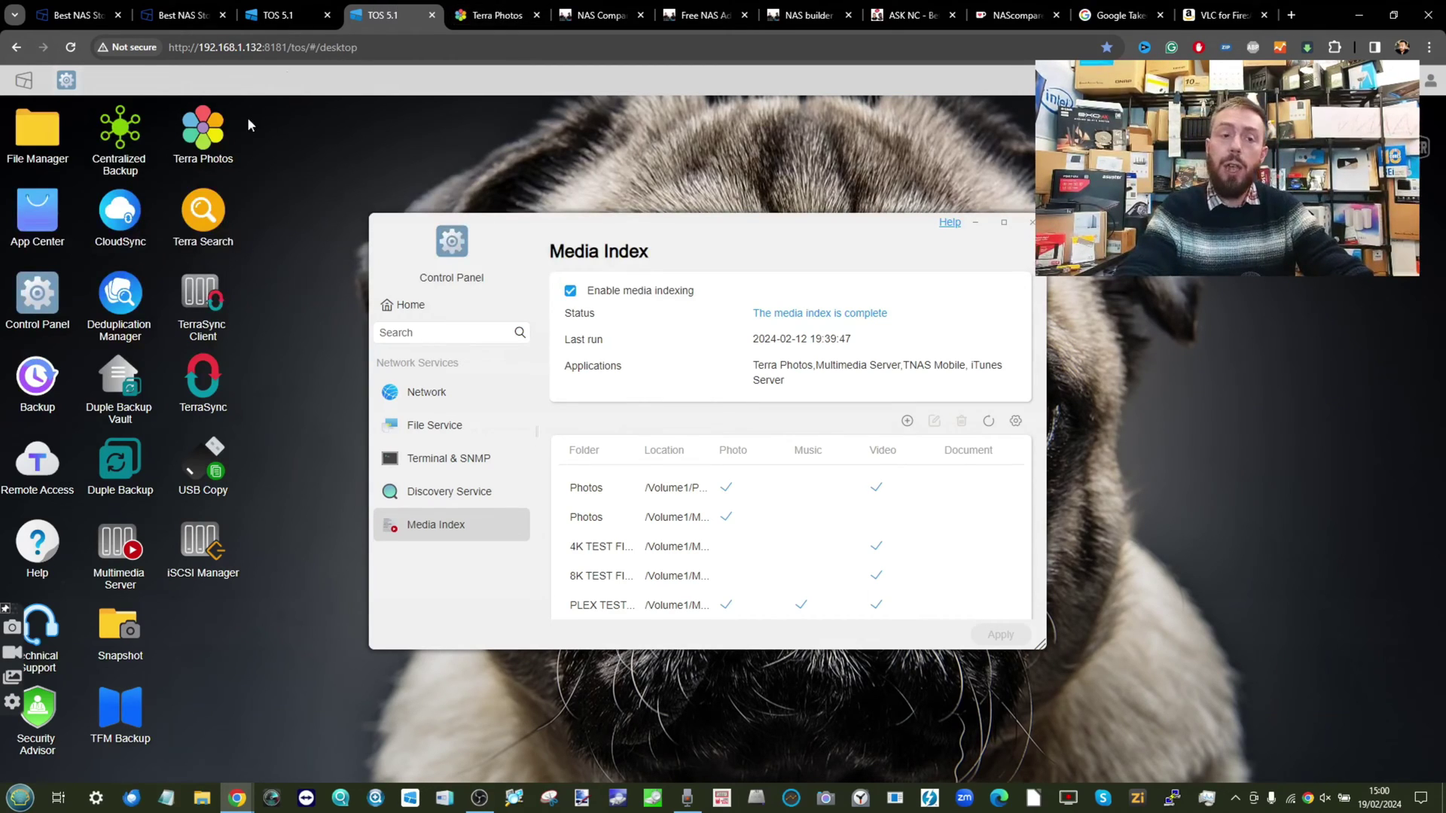
- Switch to the Terra Photos tab and show People in Public Space, with its 25 unnamed face groups
scroll(192, 140, up, 5)
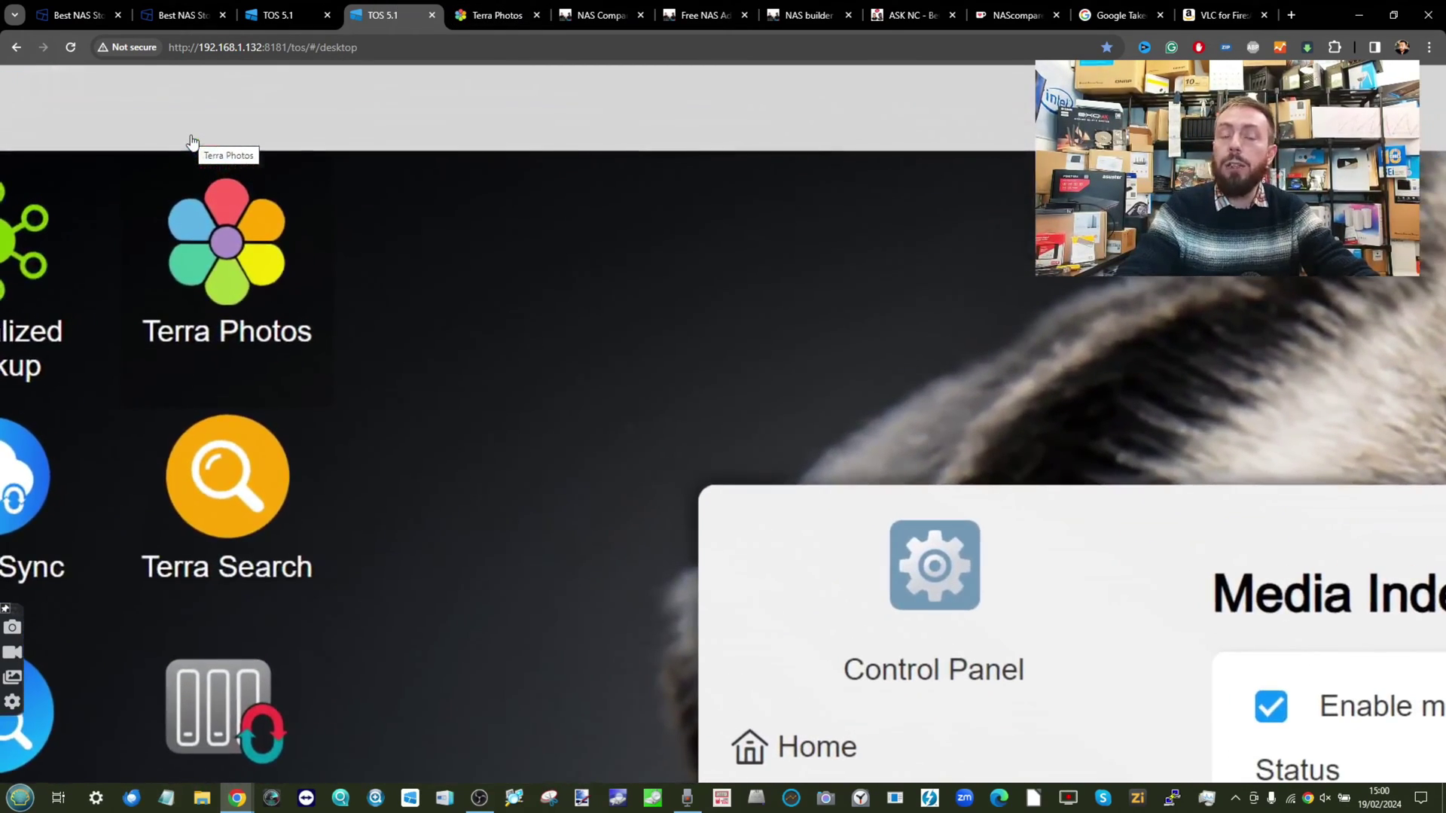
scroll(192, 141, down, 3)
scroll(193, 141, down, 3)
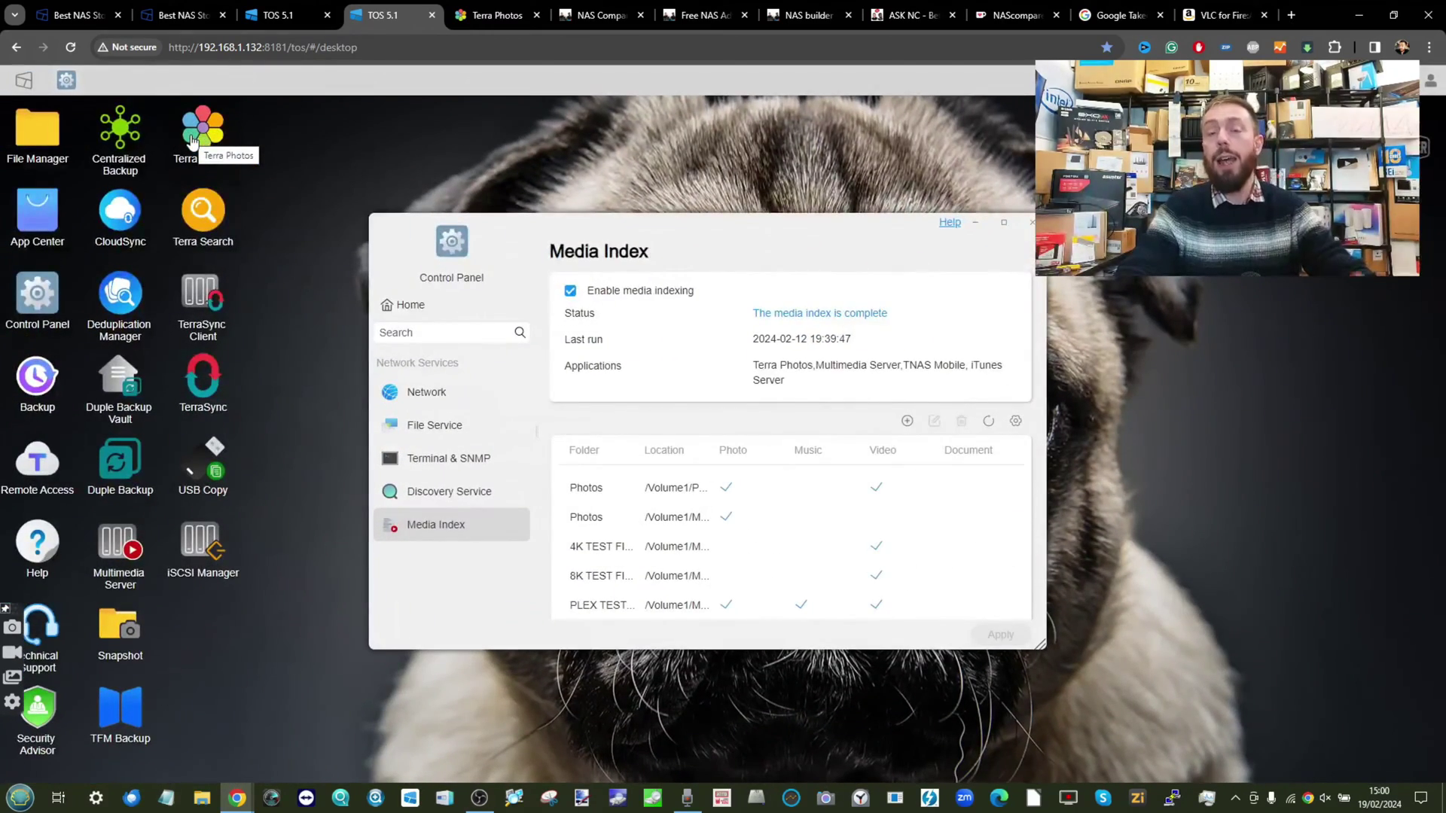
click(459, 13)
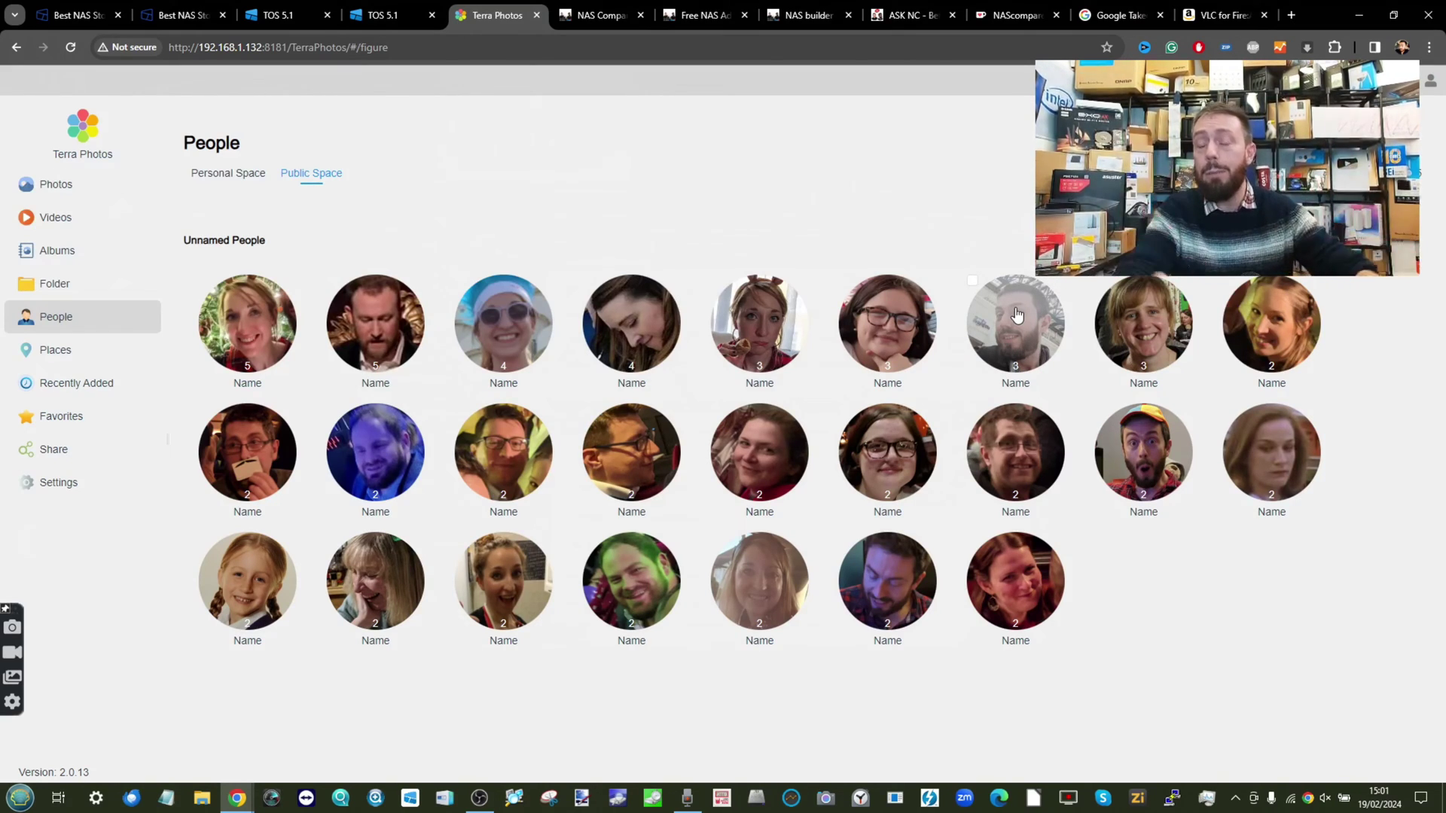
- Give the bearded man's face group a person's name
click(1015, 384)
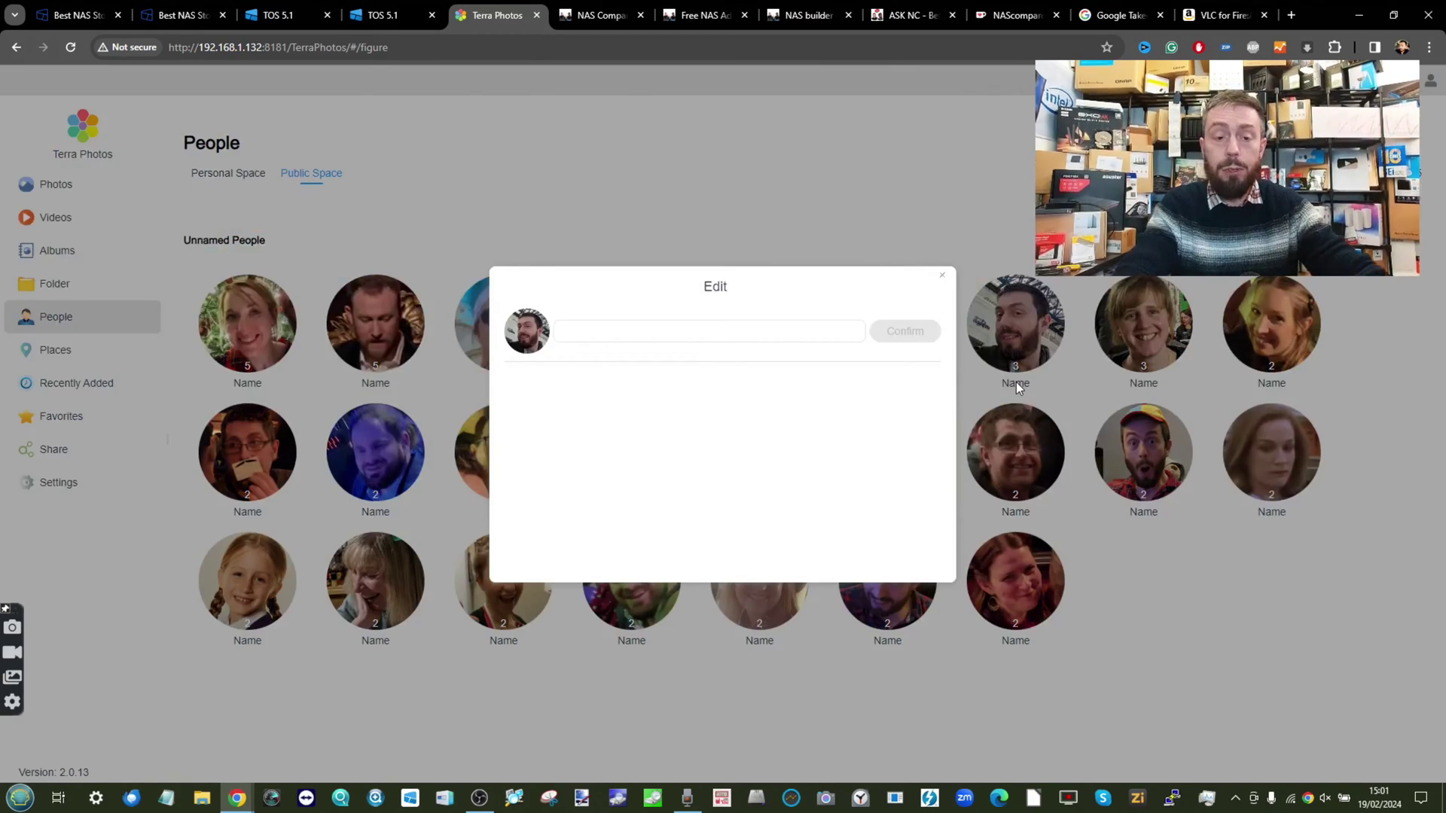
text(Robbie)
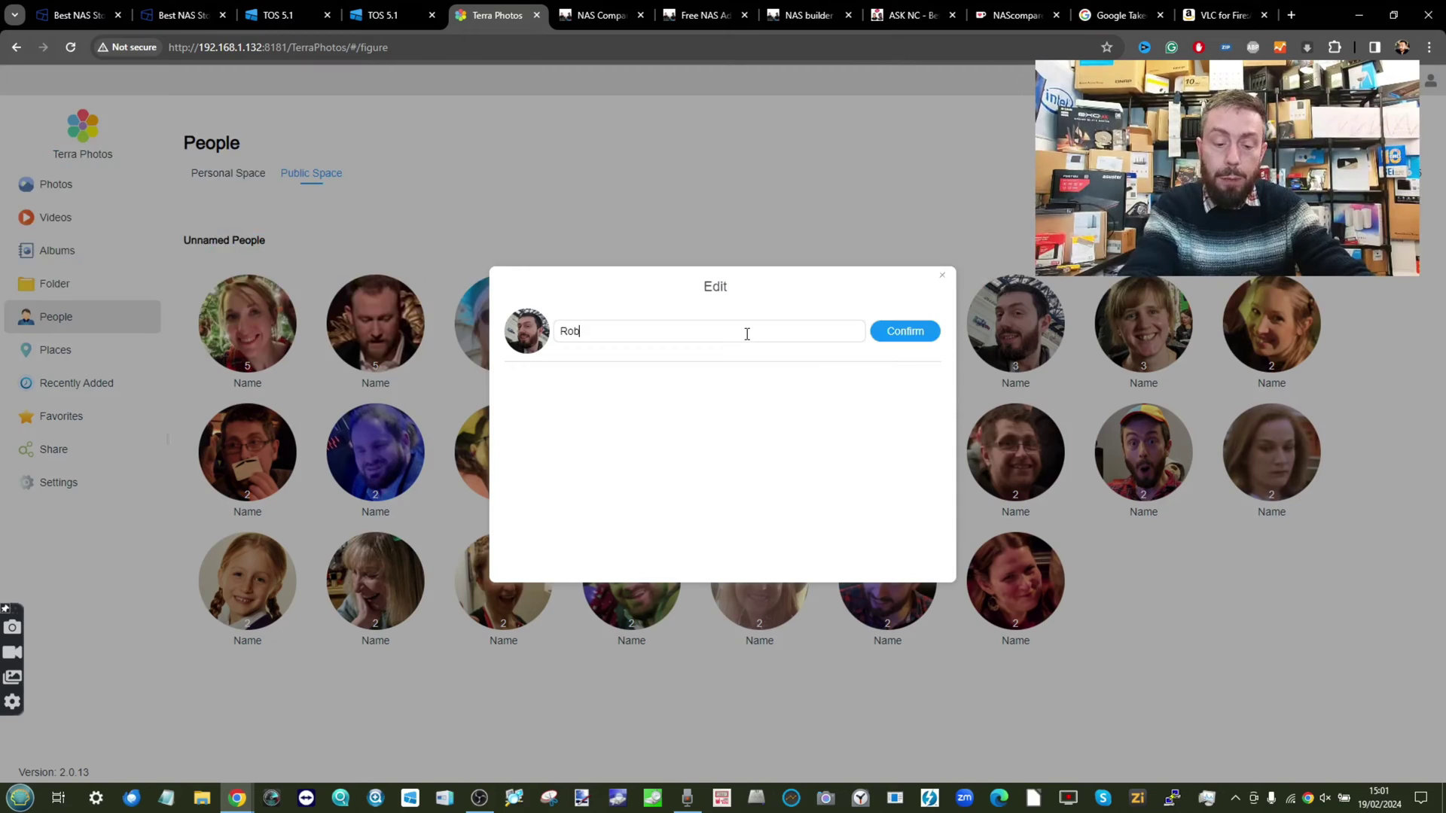
click(896, 331)
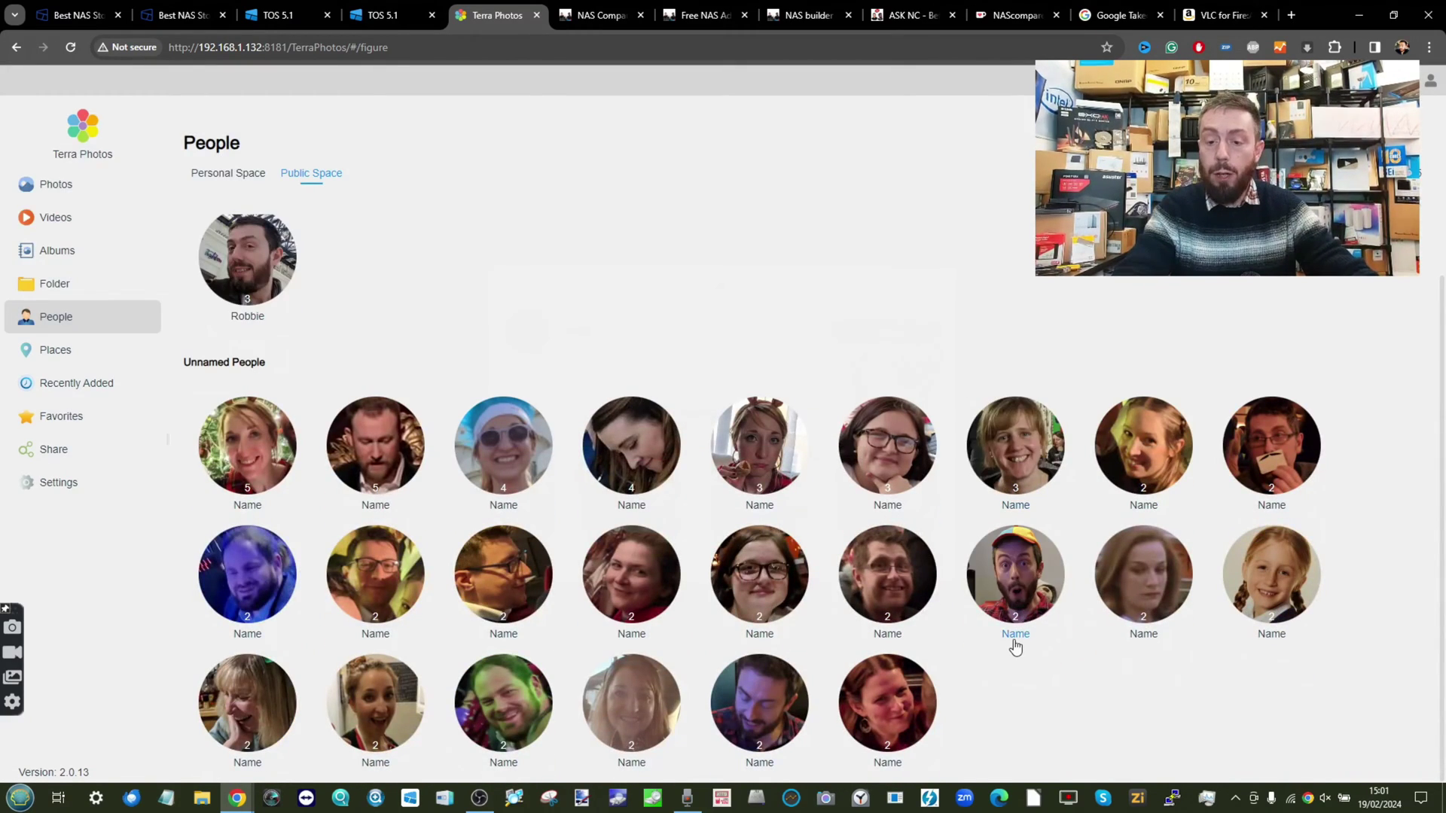
- Merge the surprised-face group into that named person, who now has 5 photos
click(1013, 635)
click(661, 411)
click(839, 461)
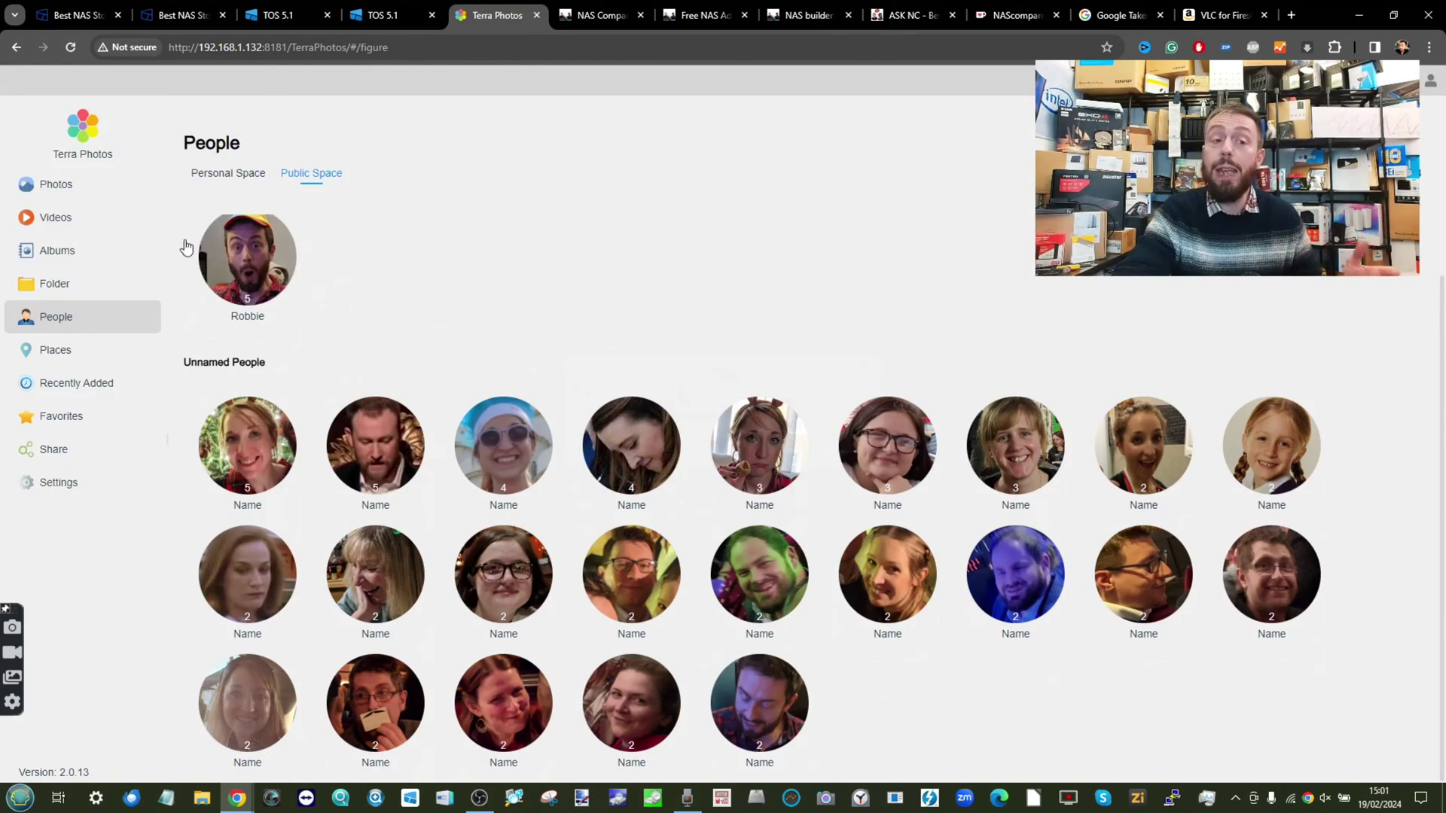
- Open Folder > Photos > Christmas 2019 and view the sleeping tabby cat photo full-screen
click(68, 285)
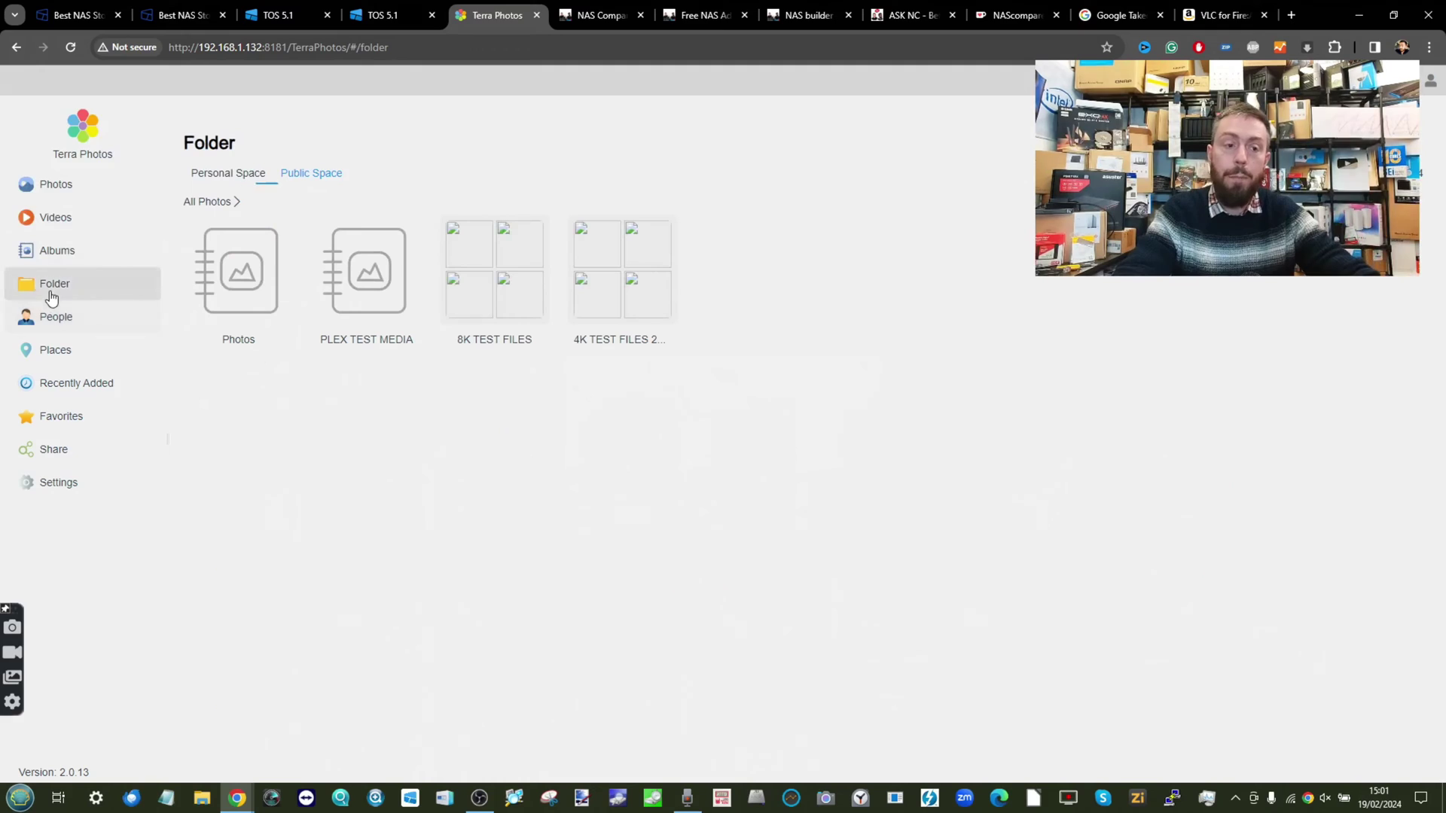
click(243, 283)
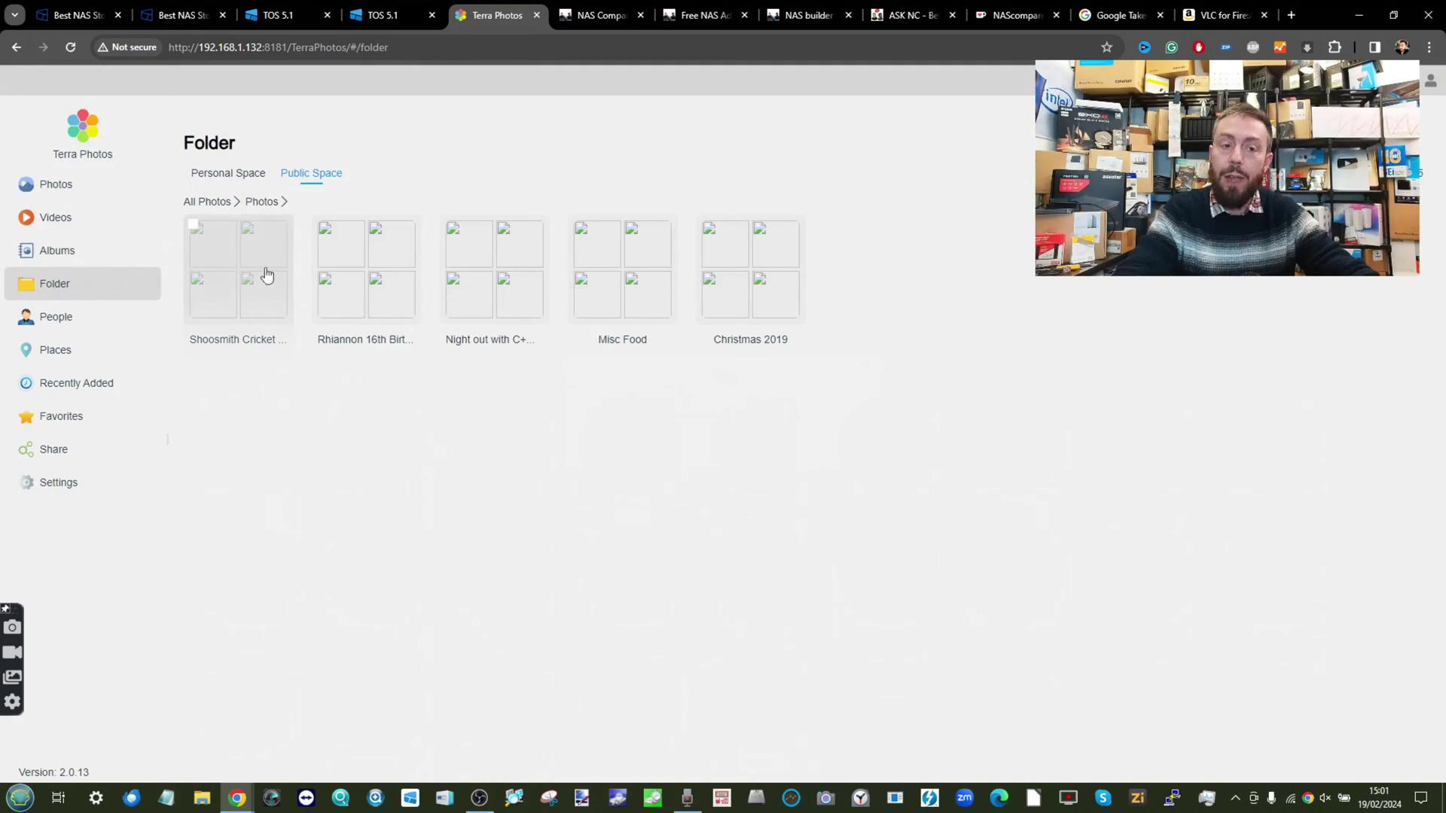
click(759, 279)
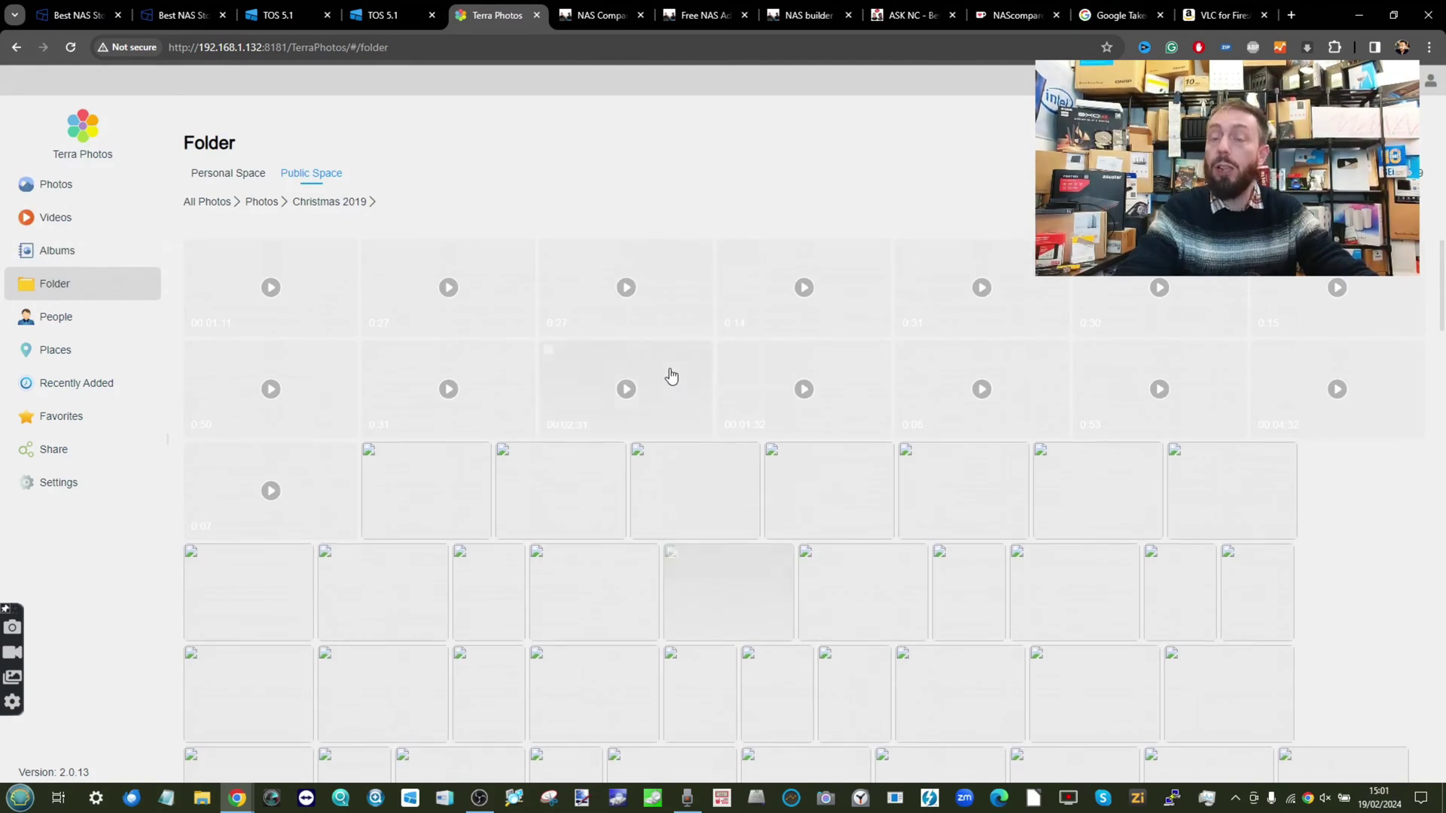
click(453, 372)
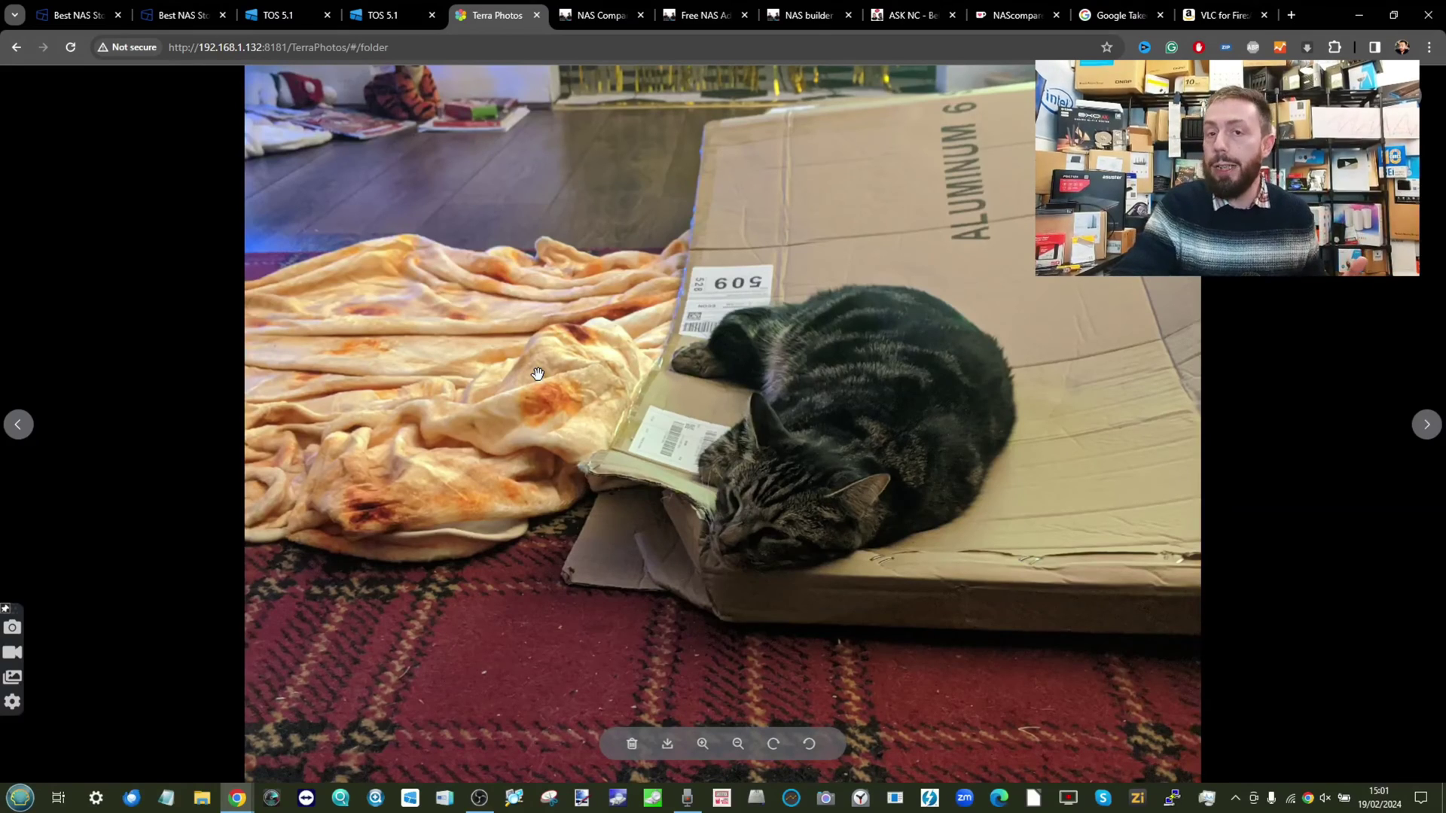
- Step to the next cat photo, close the viewer, then reopen and close another cat photo
click(1428, 426)
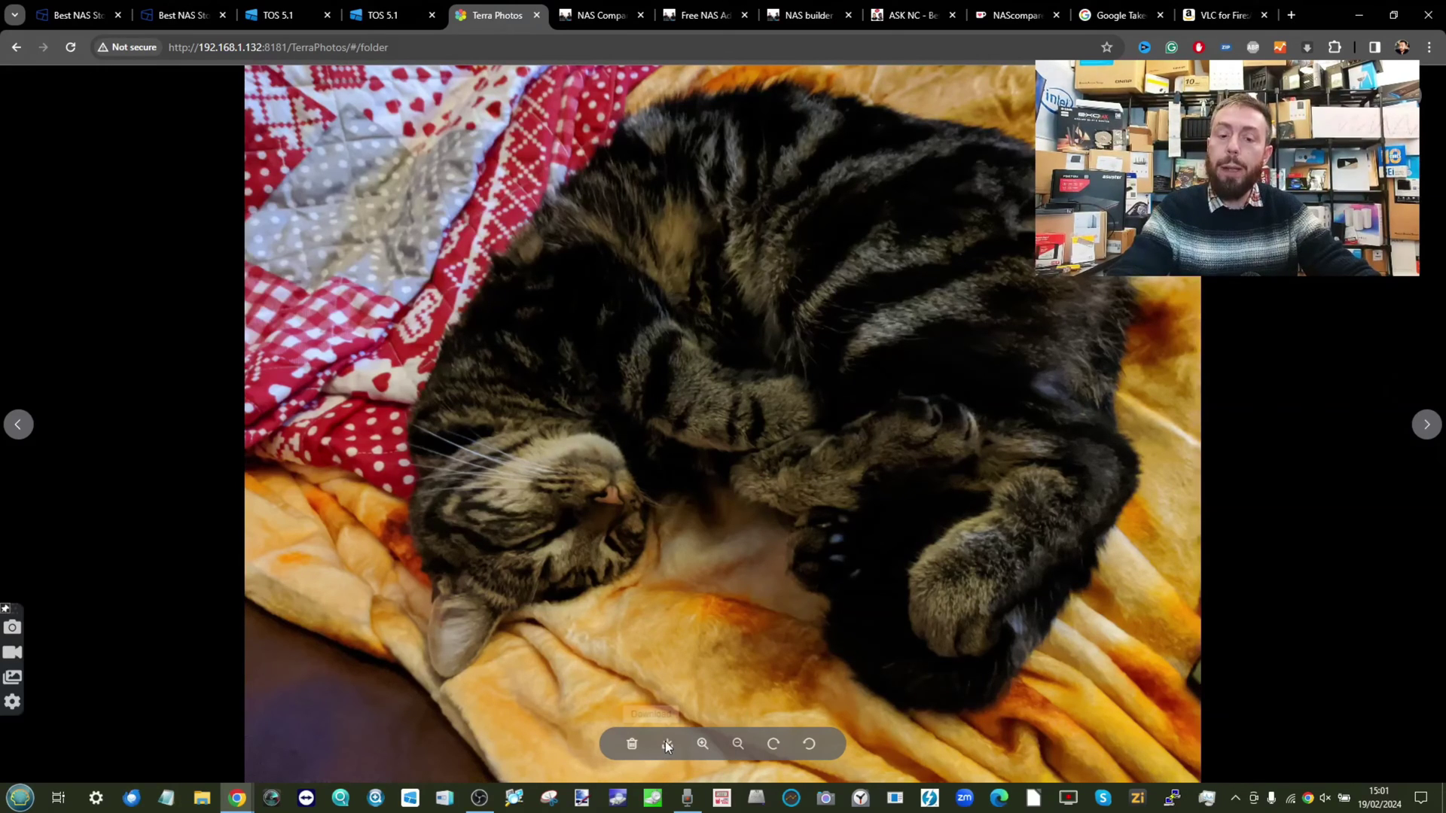
click(1422, 102)
right_click(648, 388)
key(Escape)
click(648, 389)
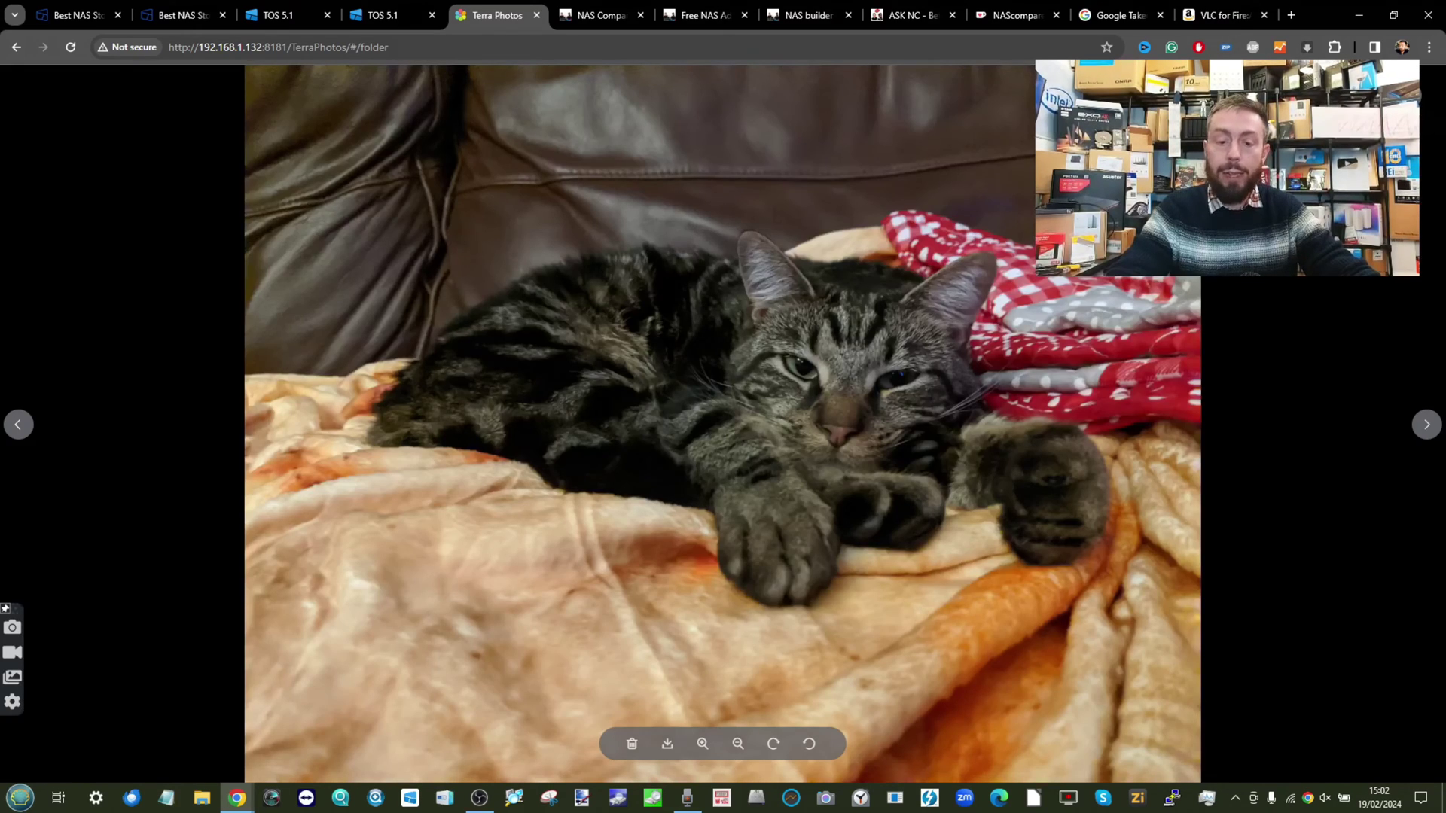
key(Escape)
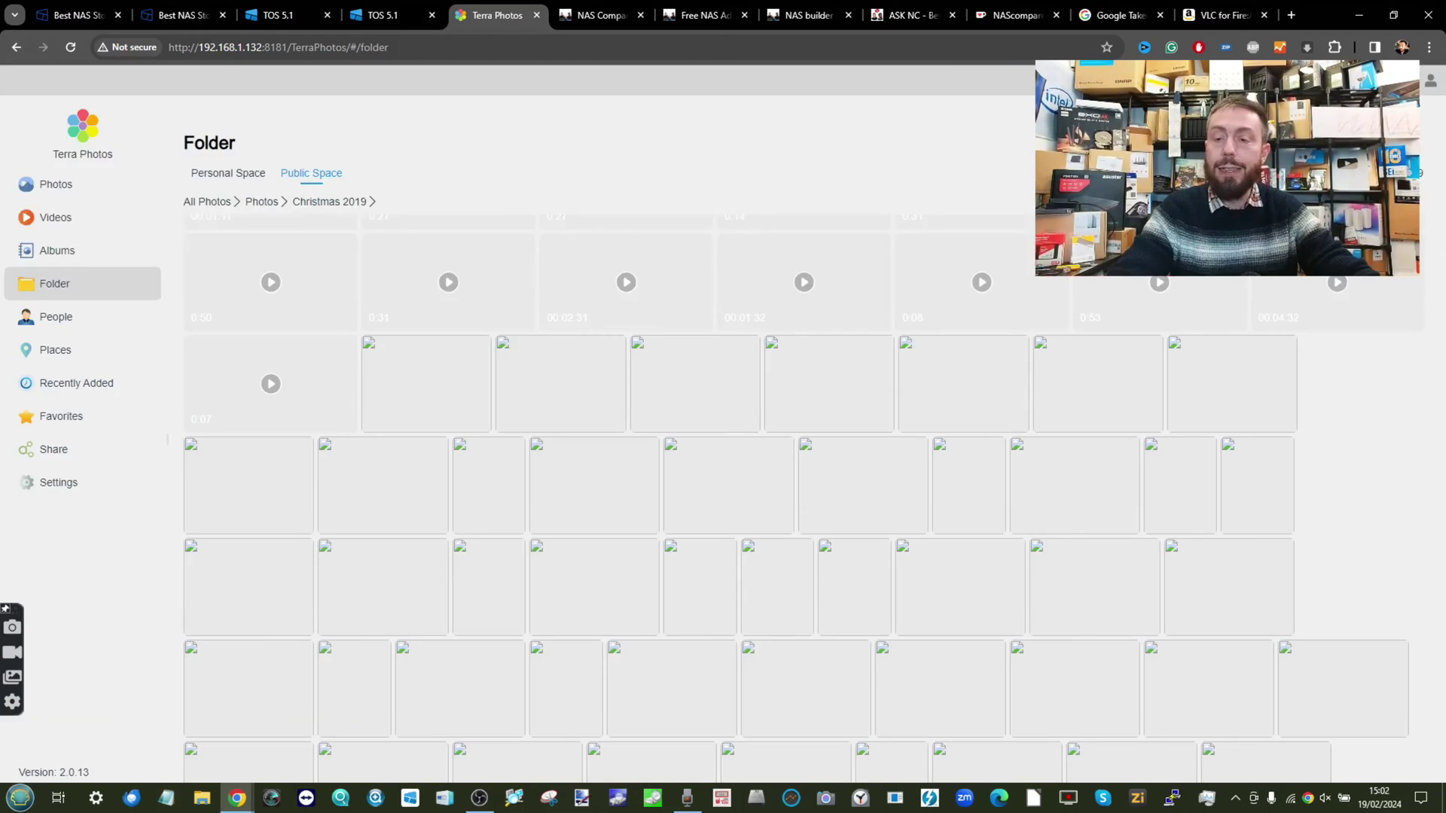
- Select a Christmas 2019 photo and review its size, dates, camera settings and location in Properties
click(640, 346)
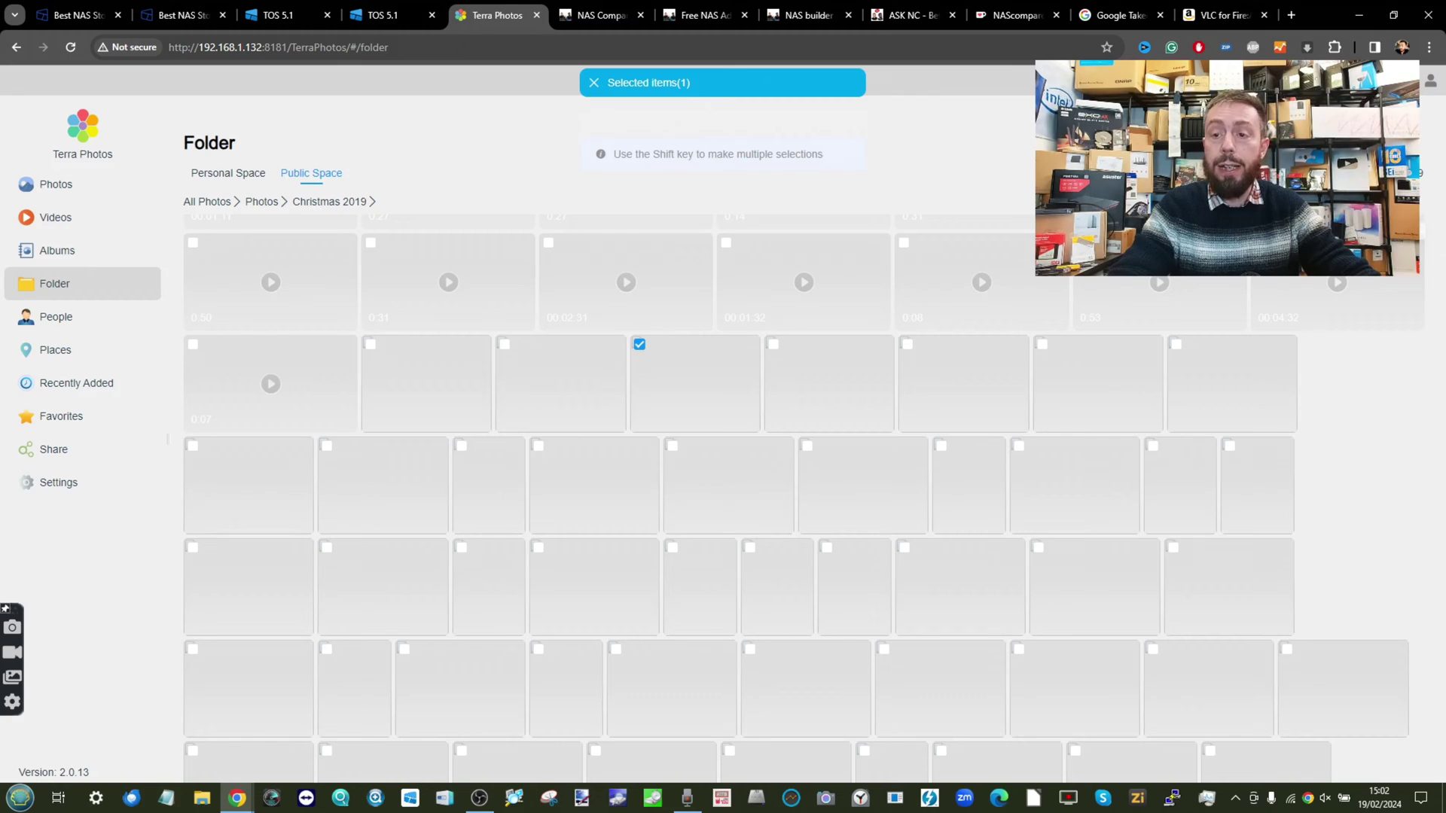
click(1348, 254)
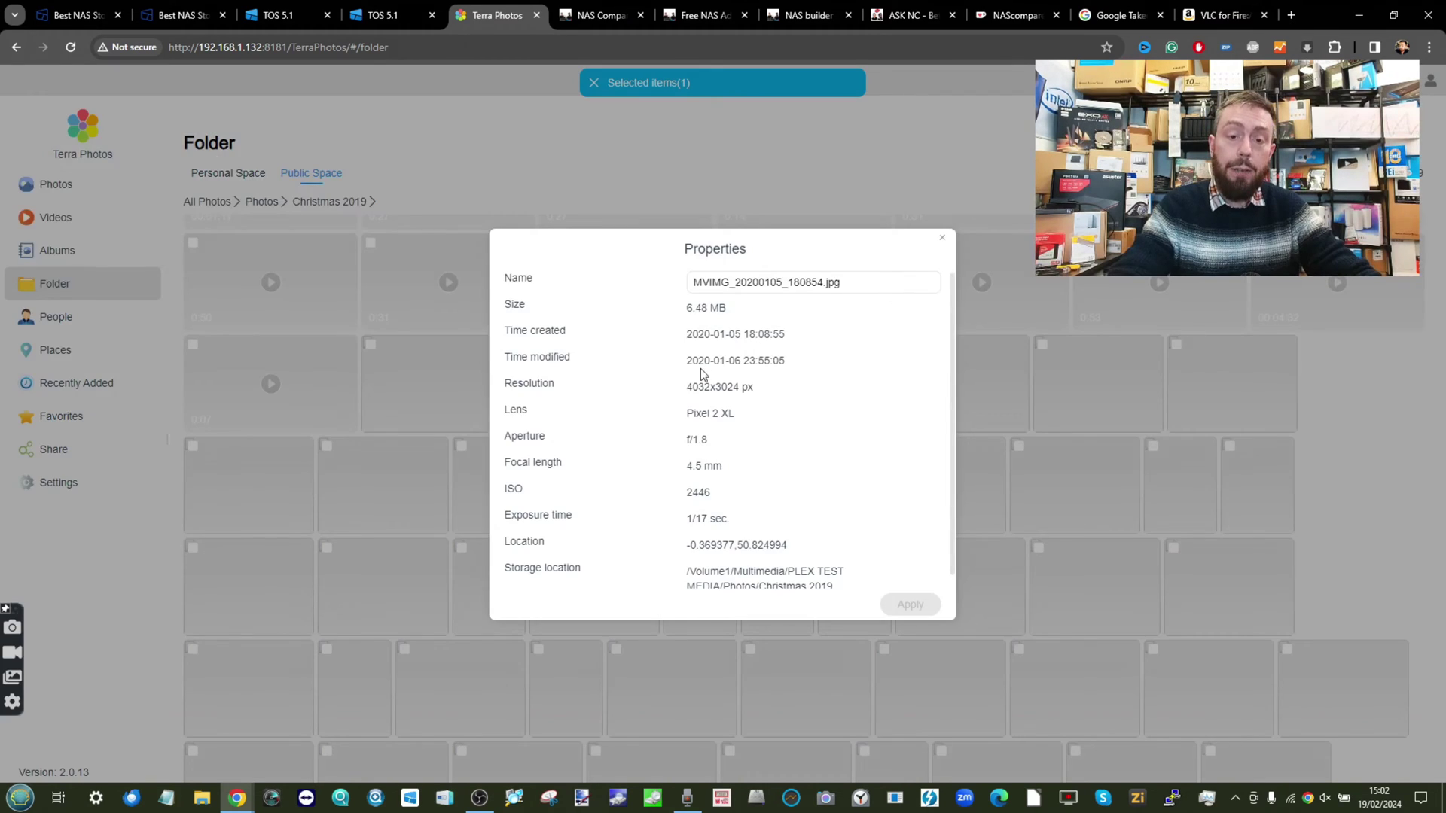
scroll(701, 375, down, 1)
scroll(700, 374, up, 5)
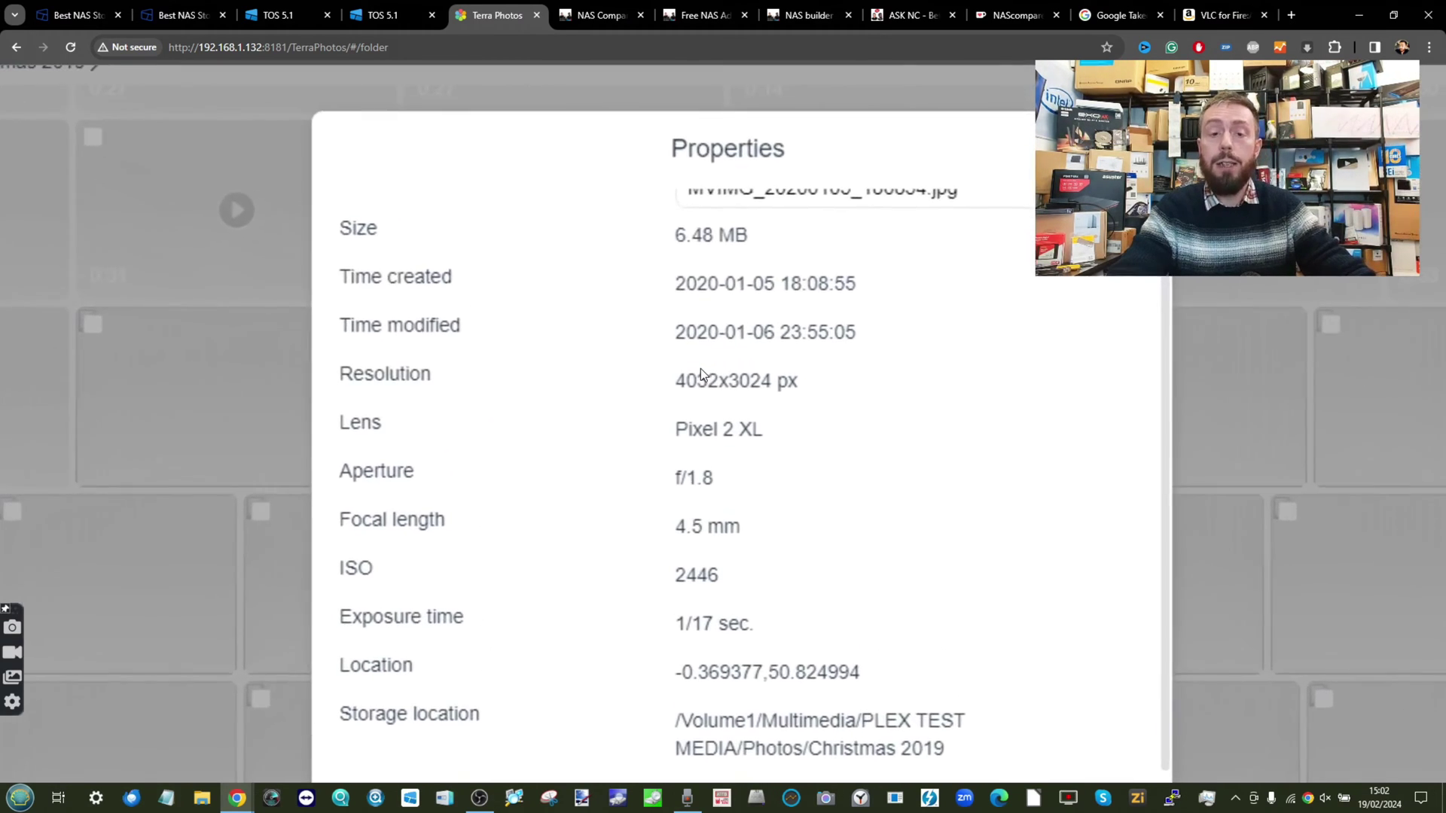
scroll(700, 375, up, 1)
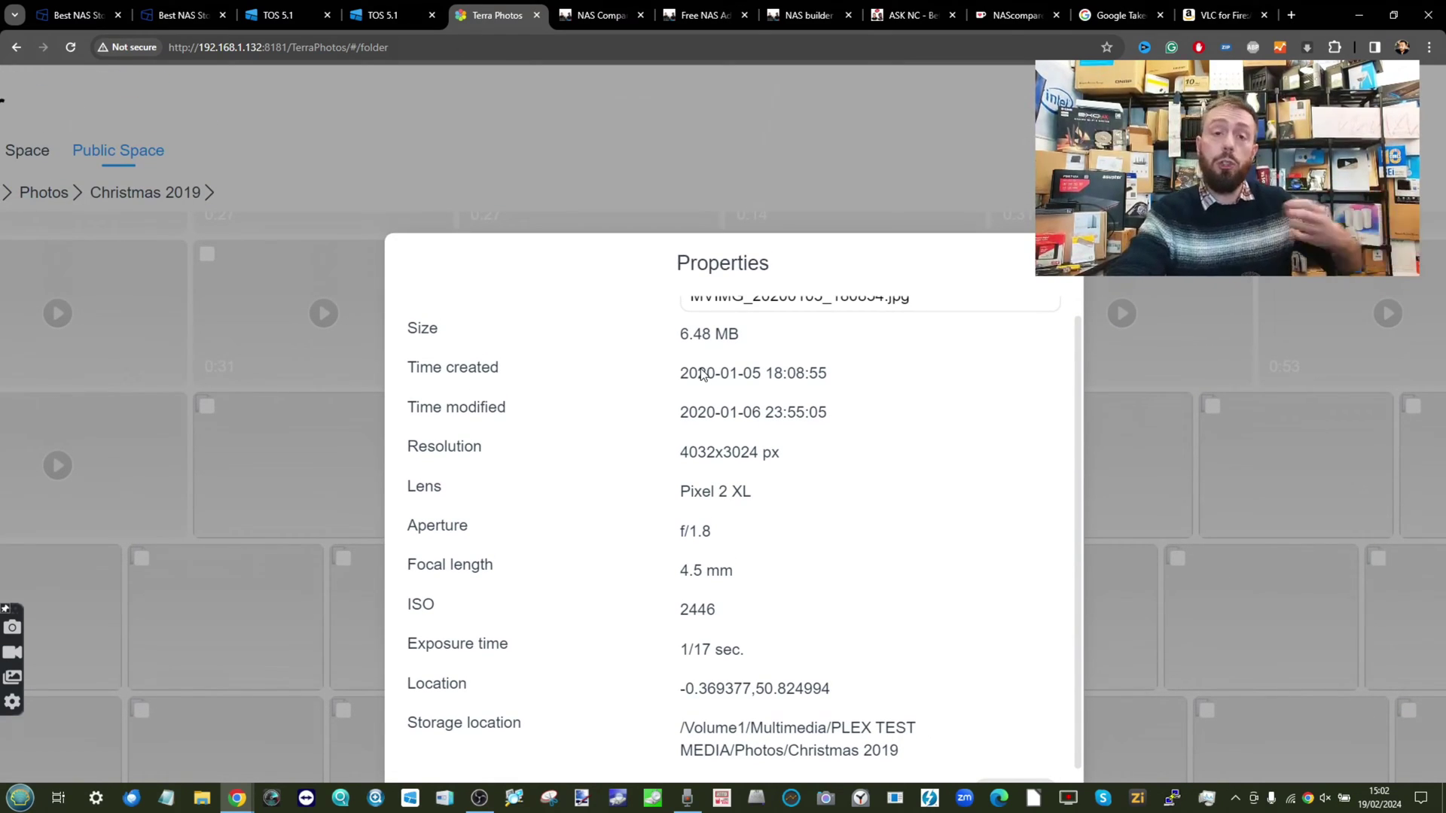
scroll(891, 509, down, 1)
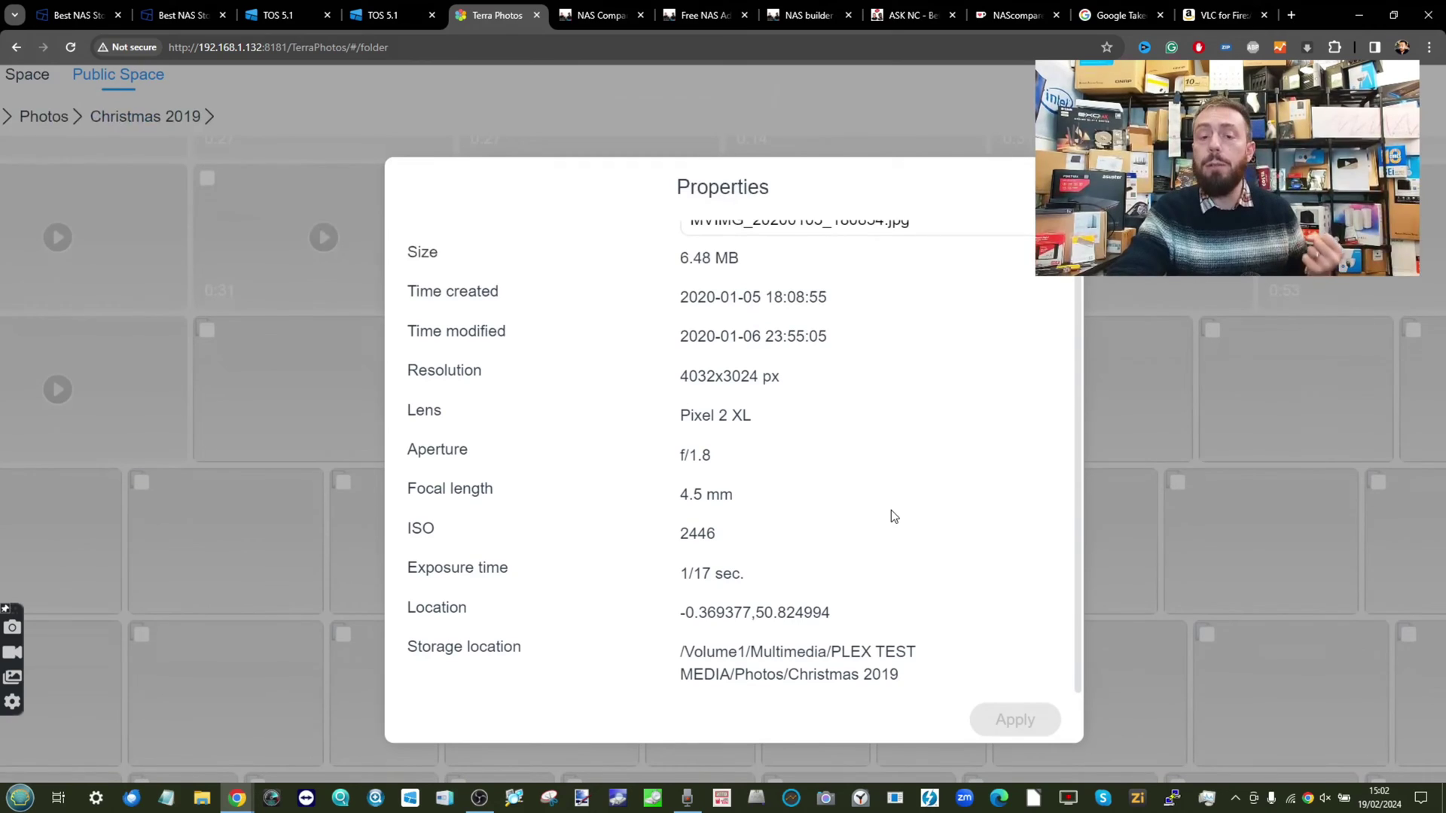
scroll(891, 509, up, 1)
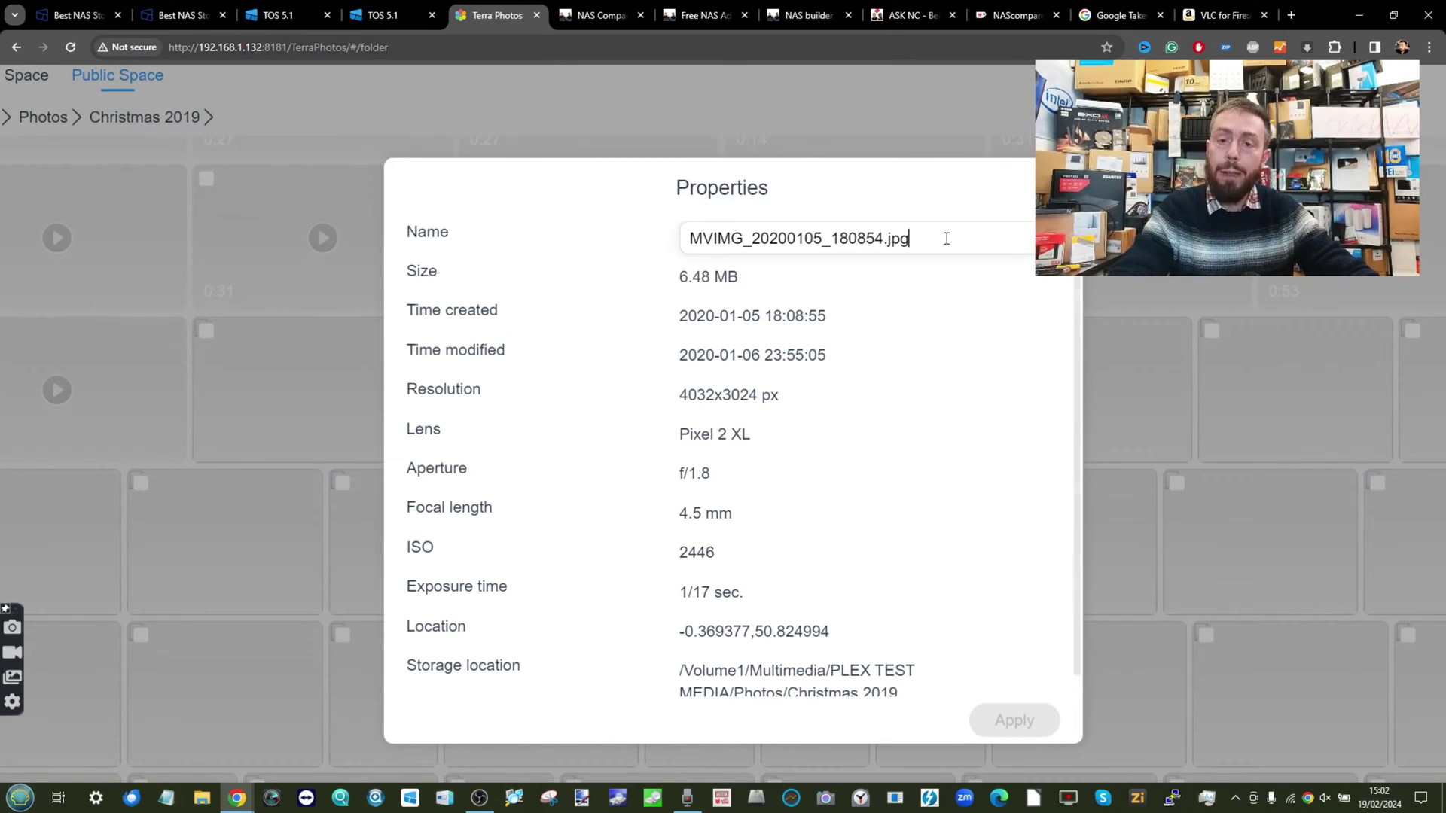
- Close the properties, reset the page zoom and switch to the Videos library
key(Escape)
key(ctrl+0)
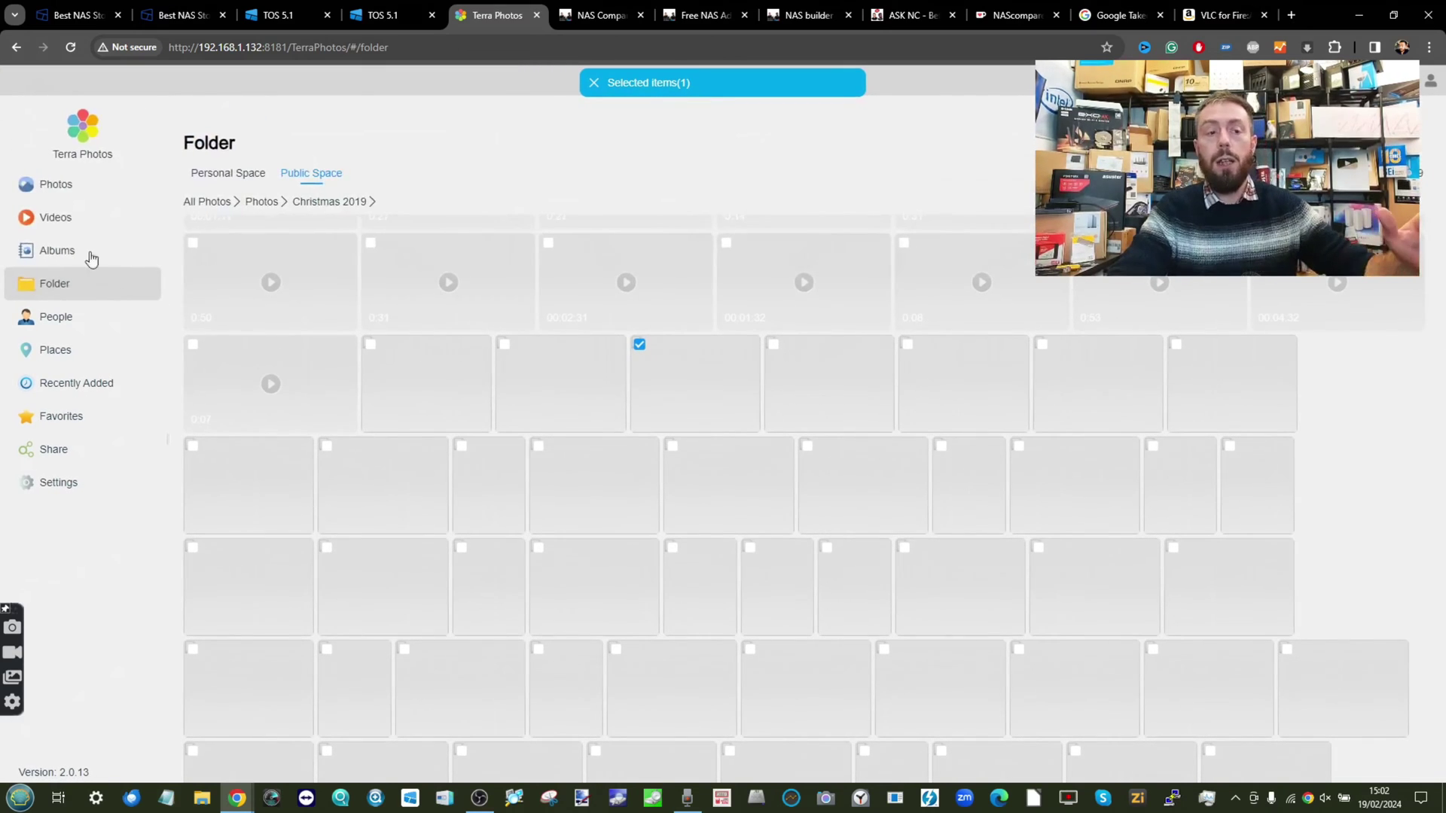
click(83, 217)
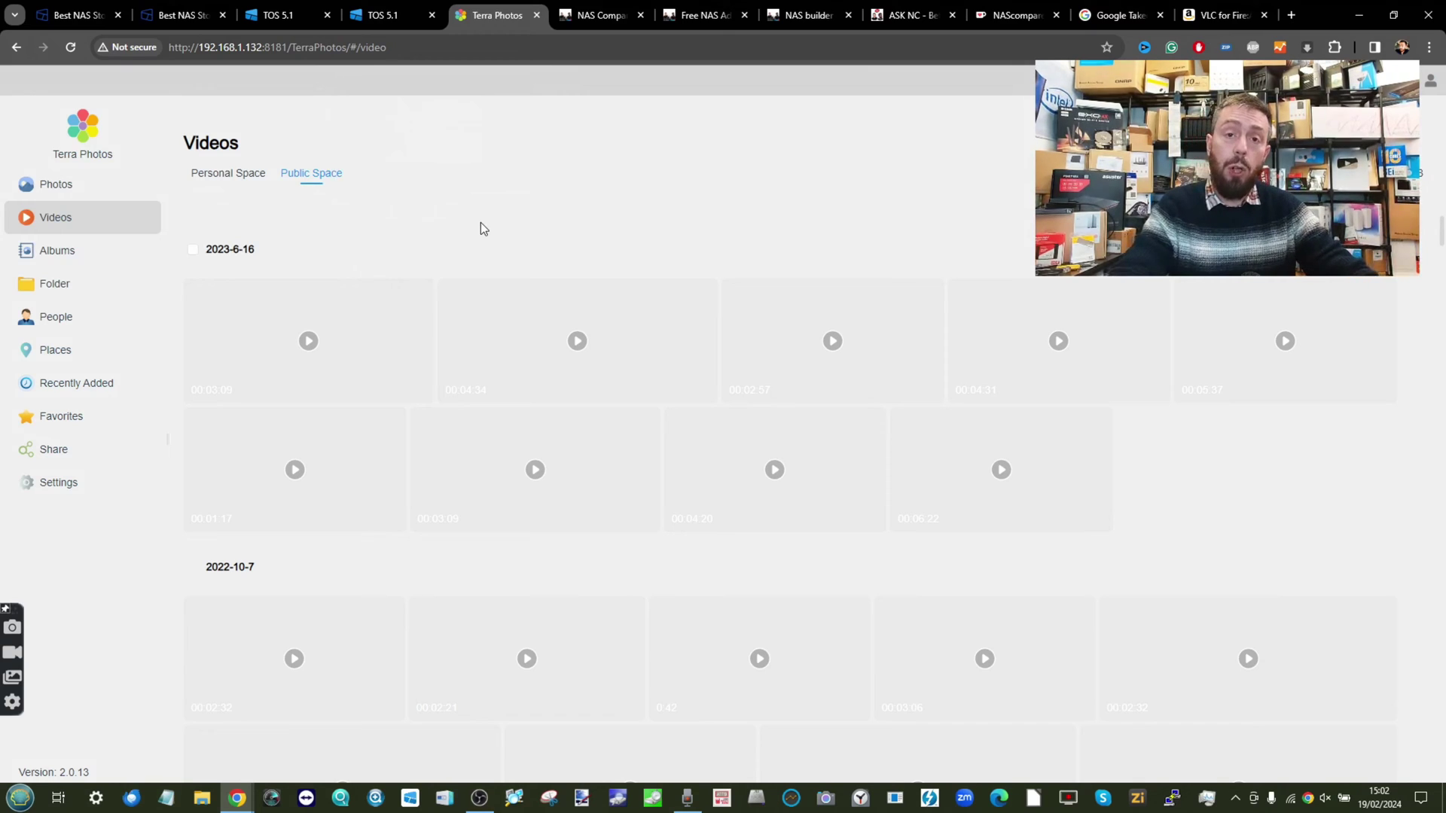
- Briefly play the 4:34 and 2:57 videos, checking the extra playback options
scroll(648, 304, down, 5)
scroll(647, 304, up, 2)
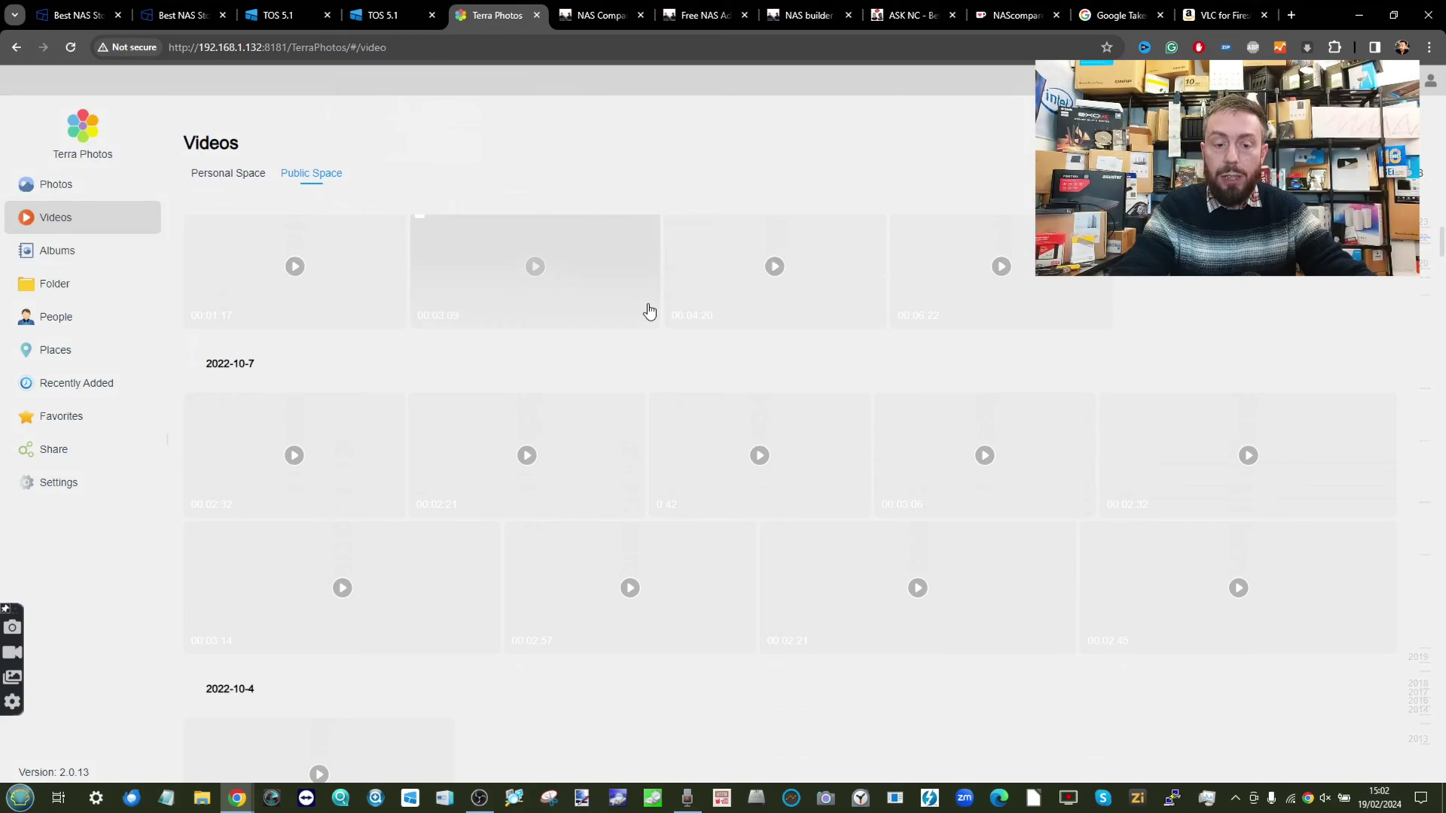
scroll(649, 311, up, 3)
scroll(649, 311, down, 2)
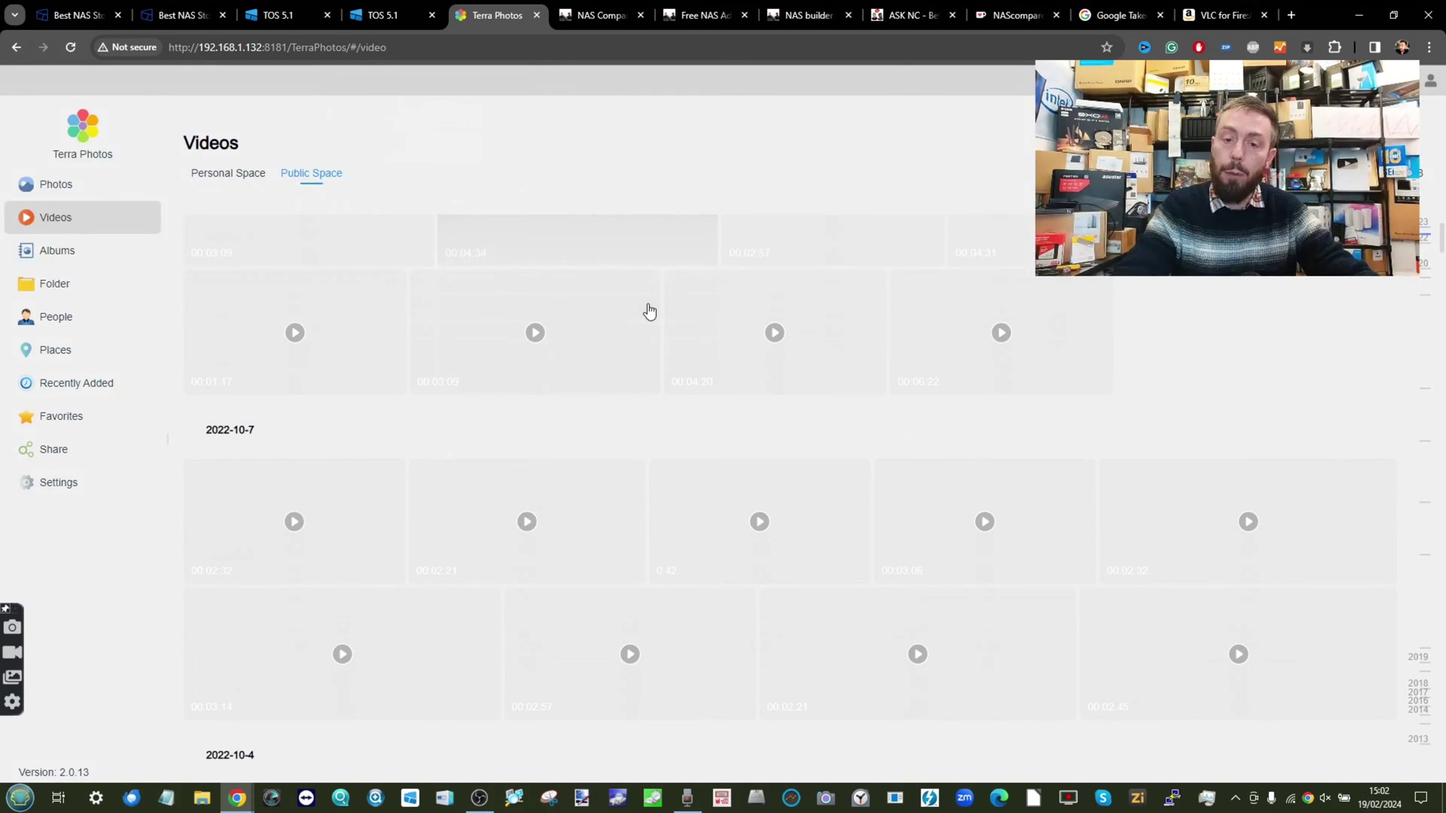
scroll(649, 310, up, 3)
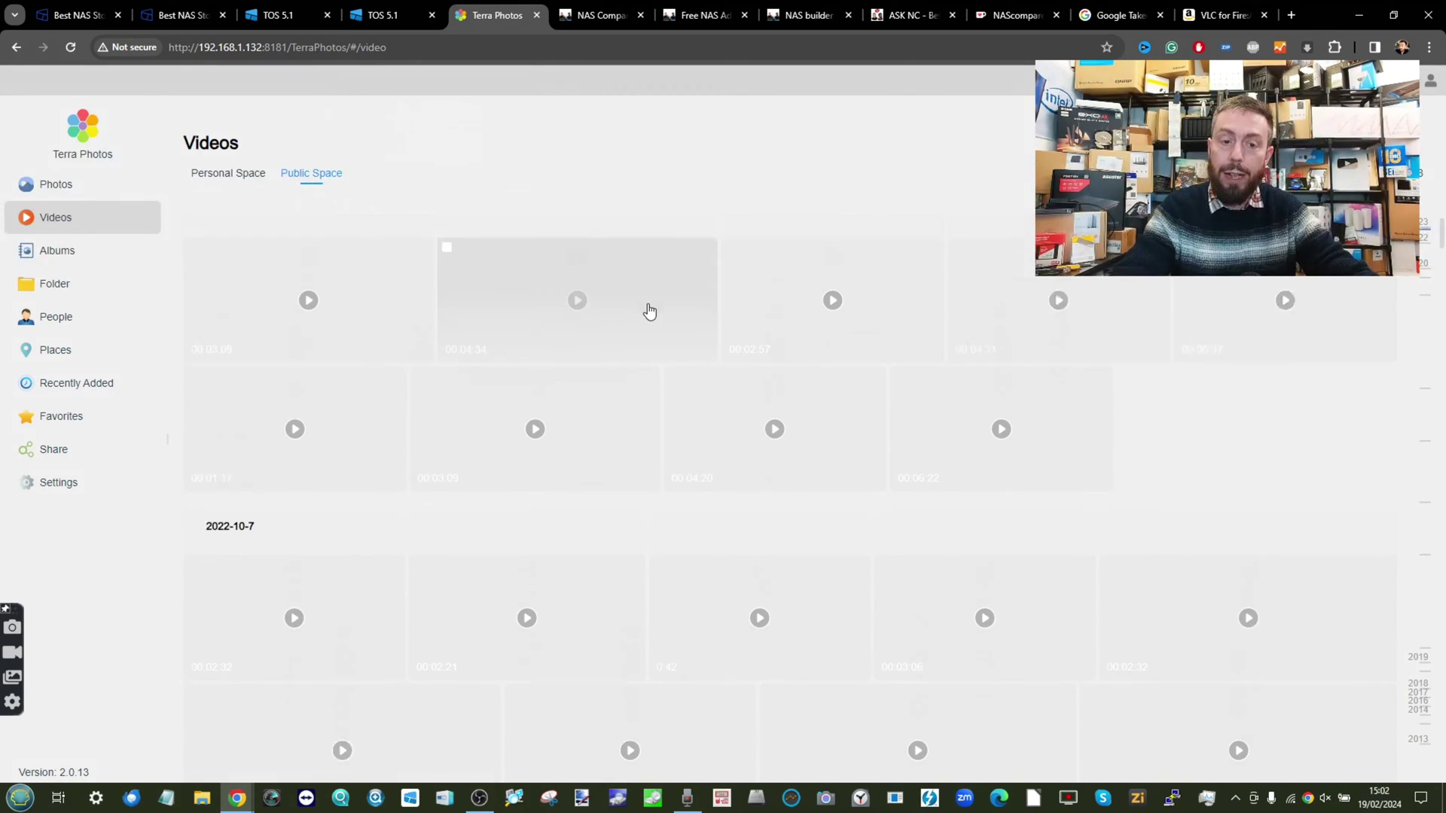
click(541, 311)
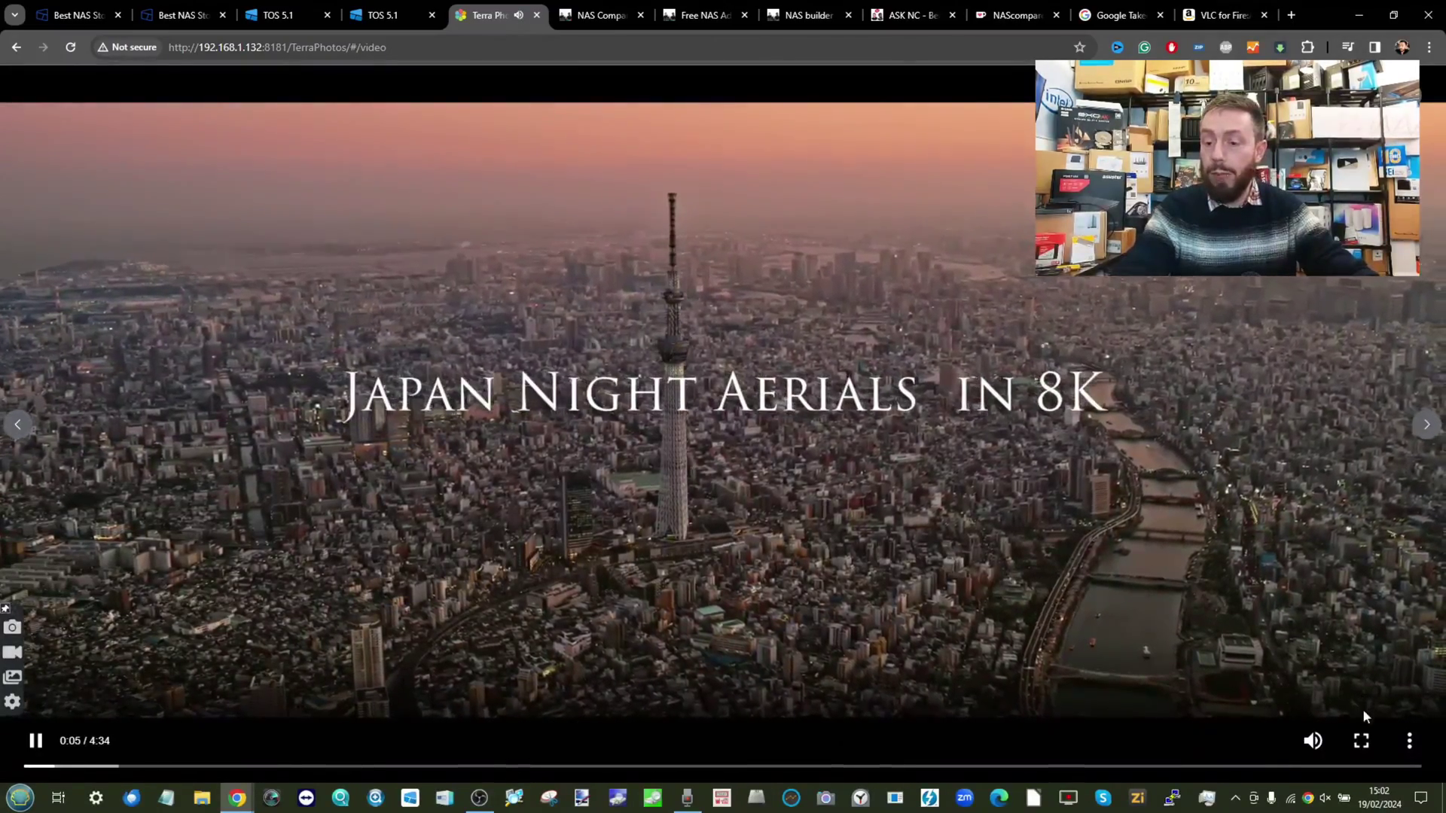
click(1410, 745)
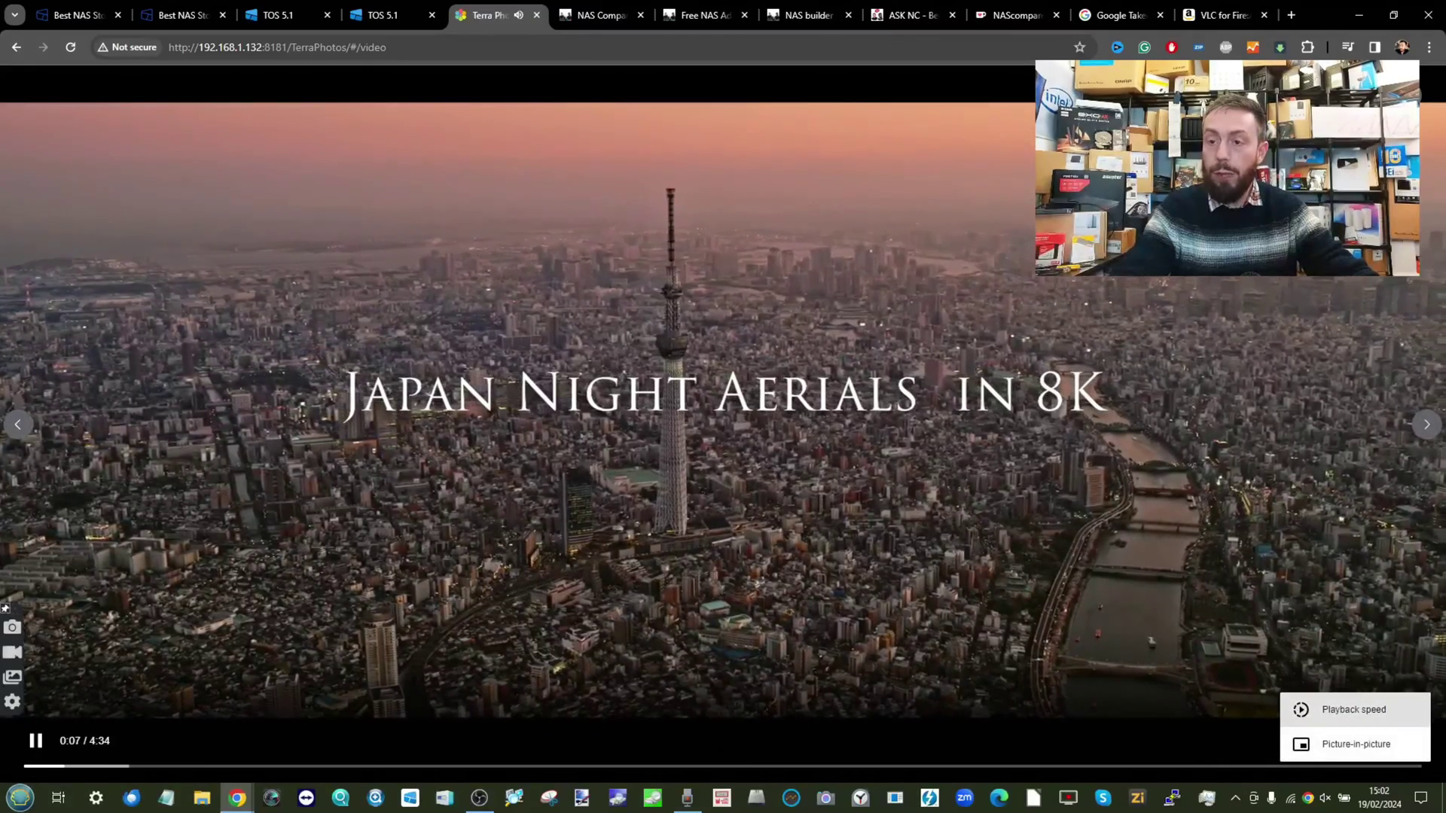
key(Escape)
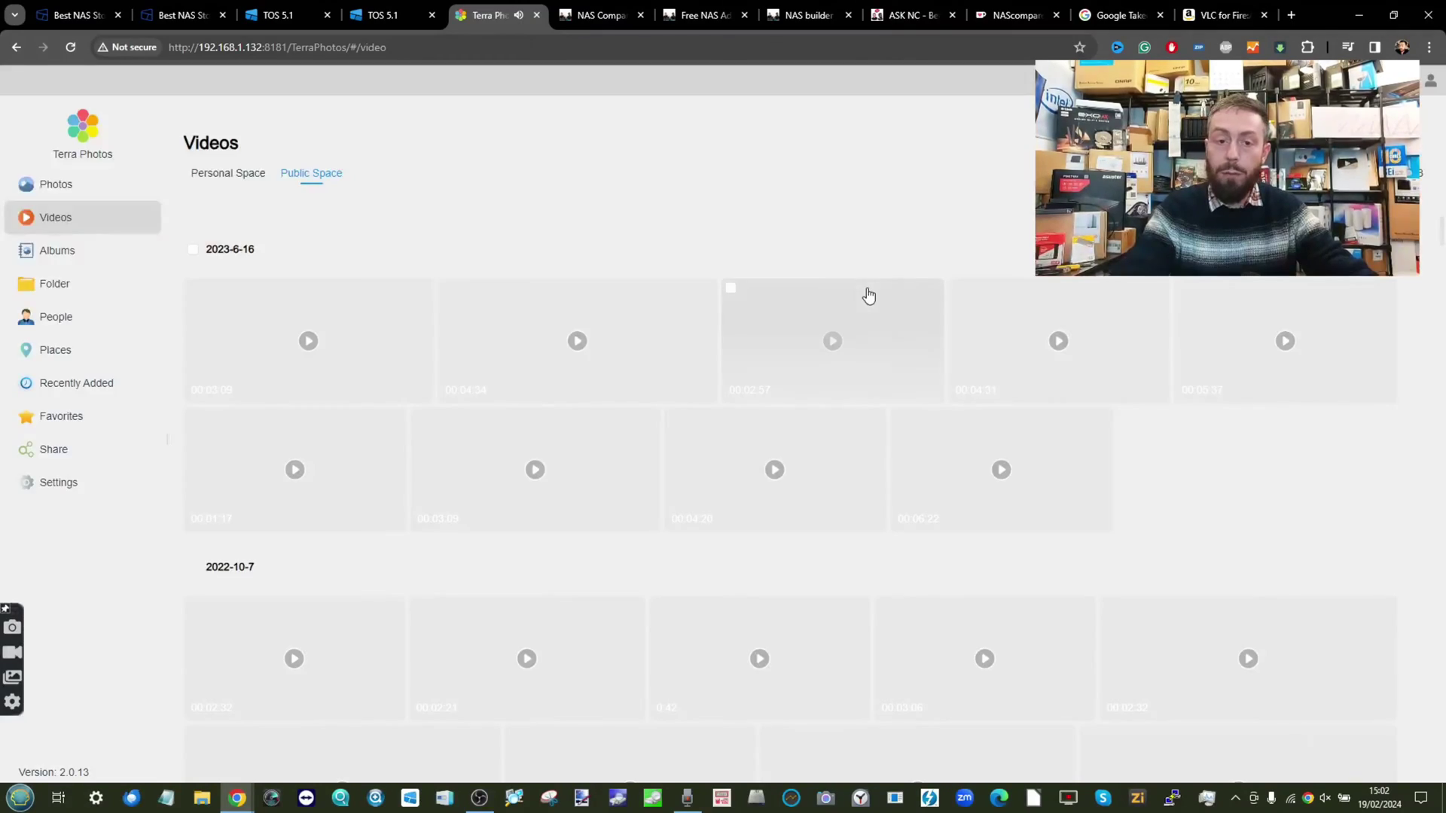
click(762, 326)
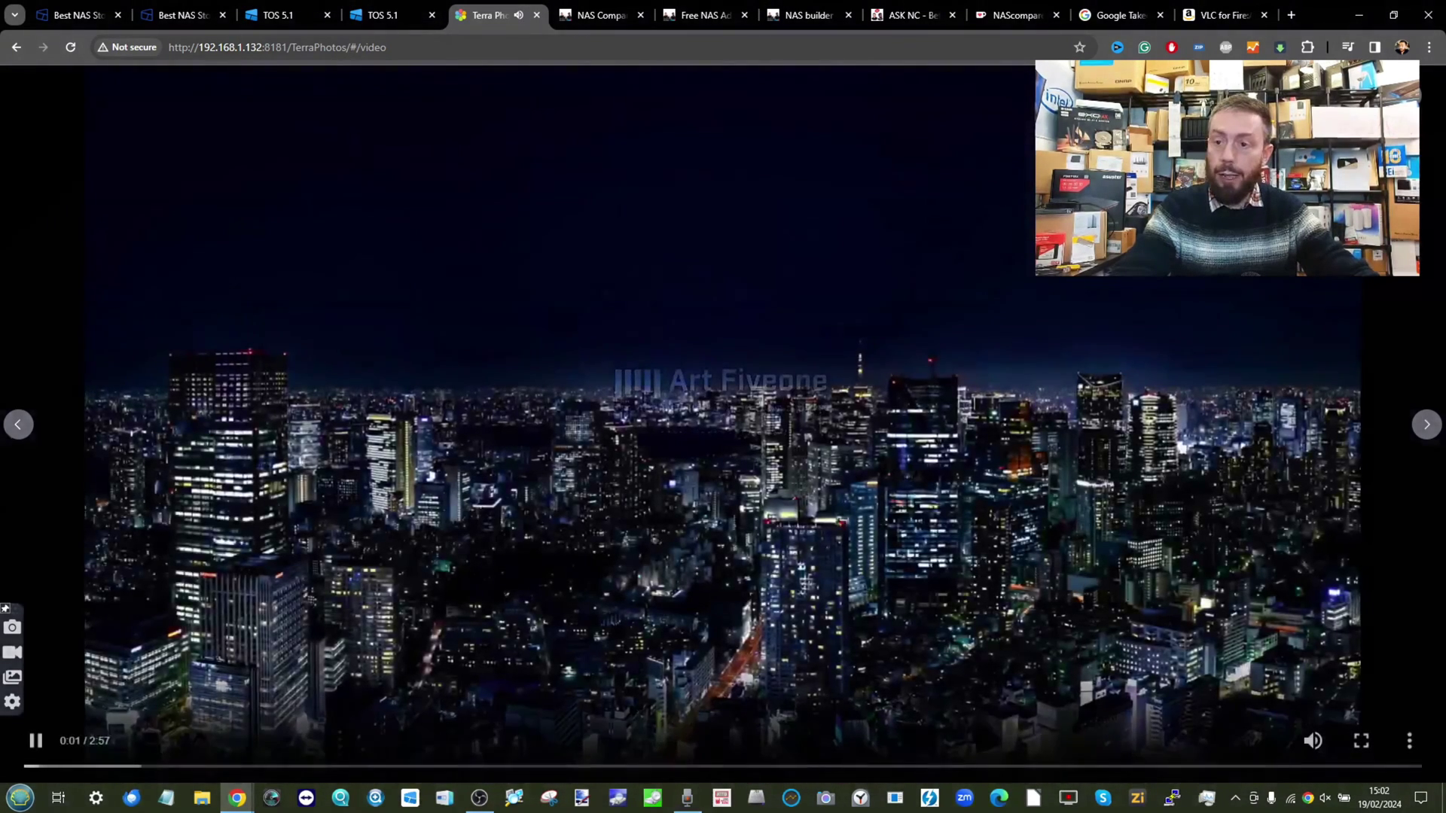
key(Escape)
- Review the 8K NIGHTSCAPE clip's properties (451.50 MB, 7680x4320), then close them
right_click(802, 310)
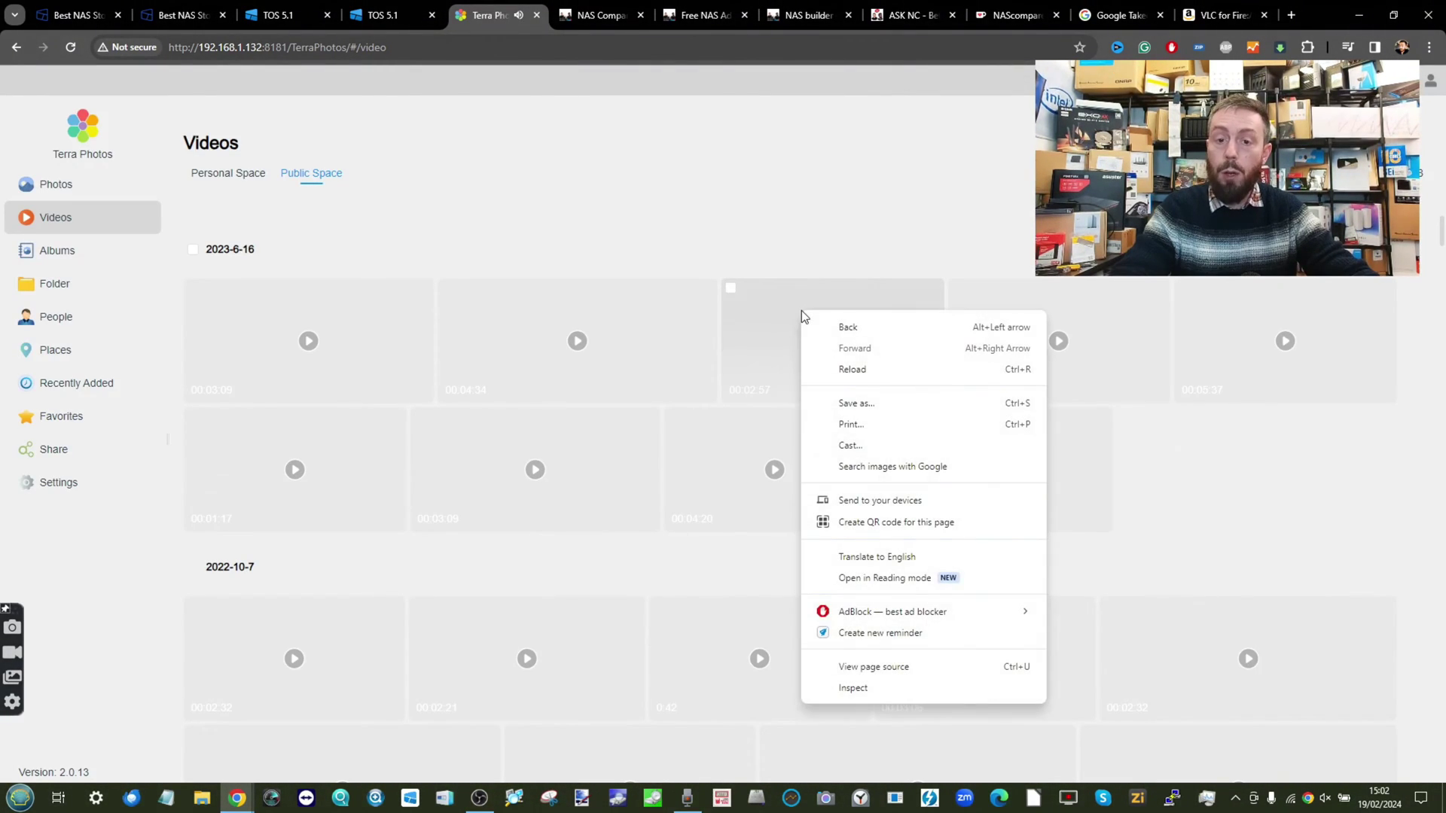
click(729, 288)
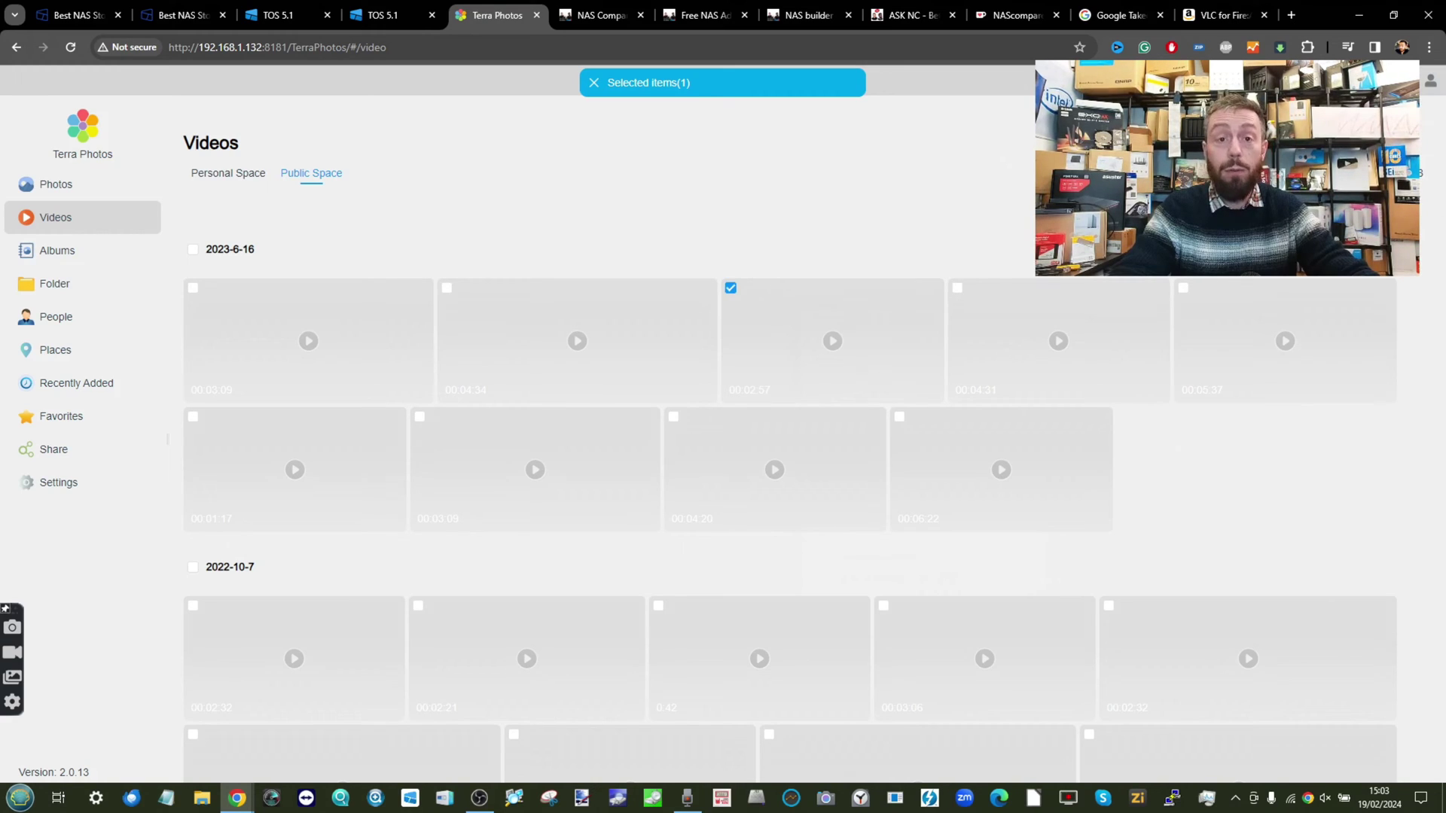
click(1344, 256)
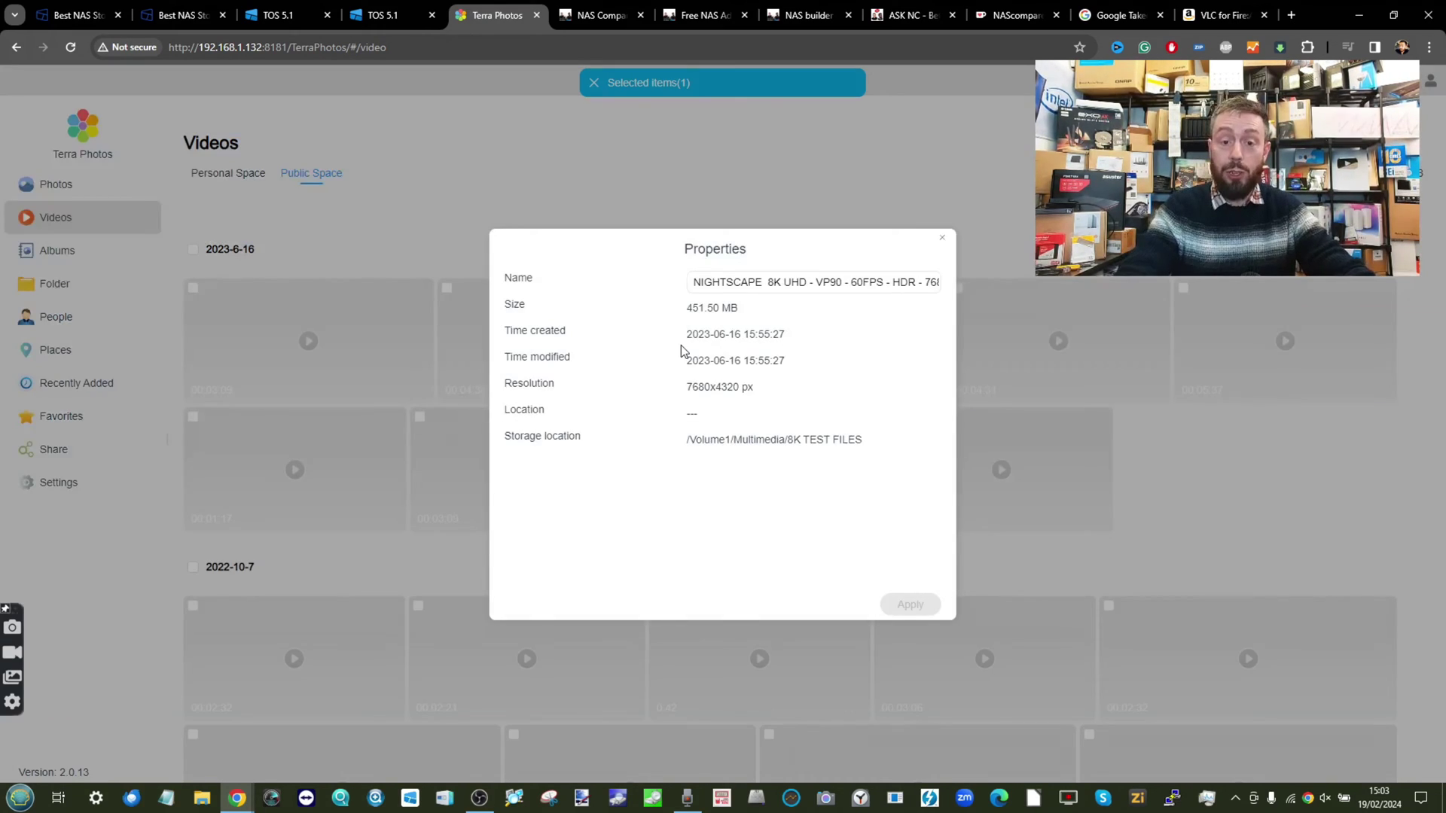
drag(768, 283, 869, 279)
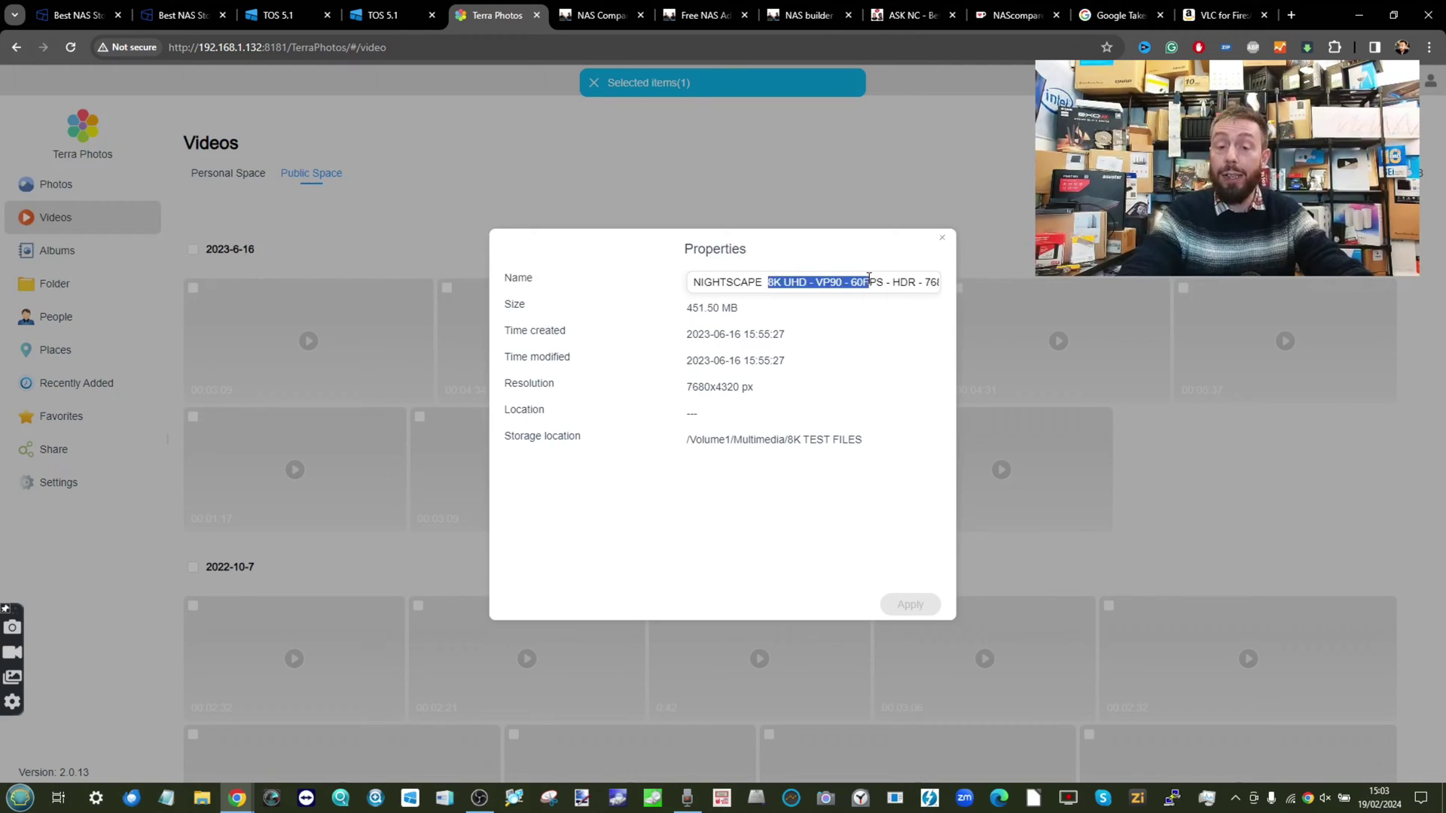
click(943, 240)
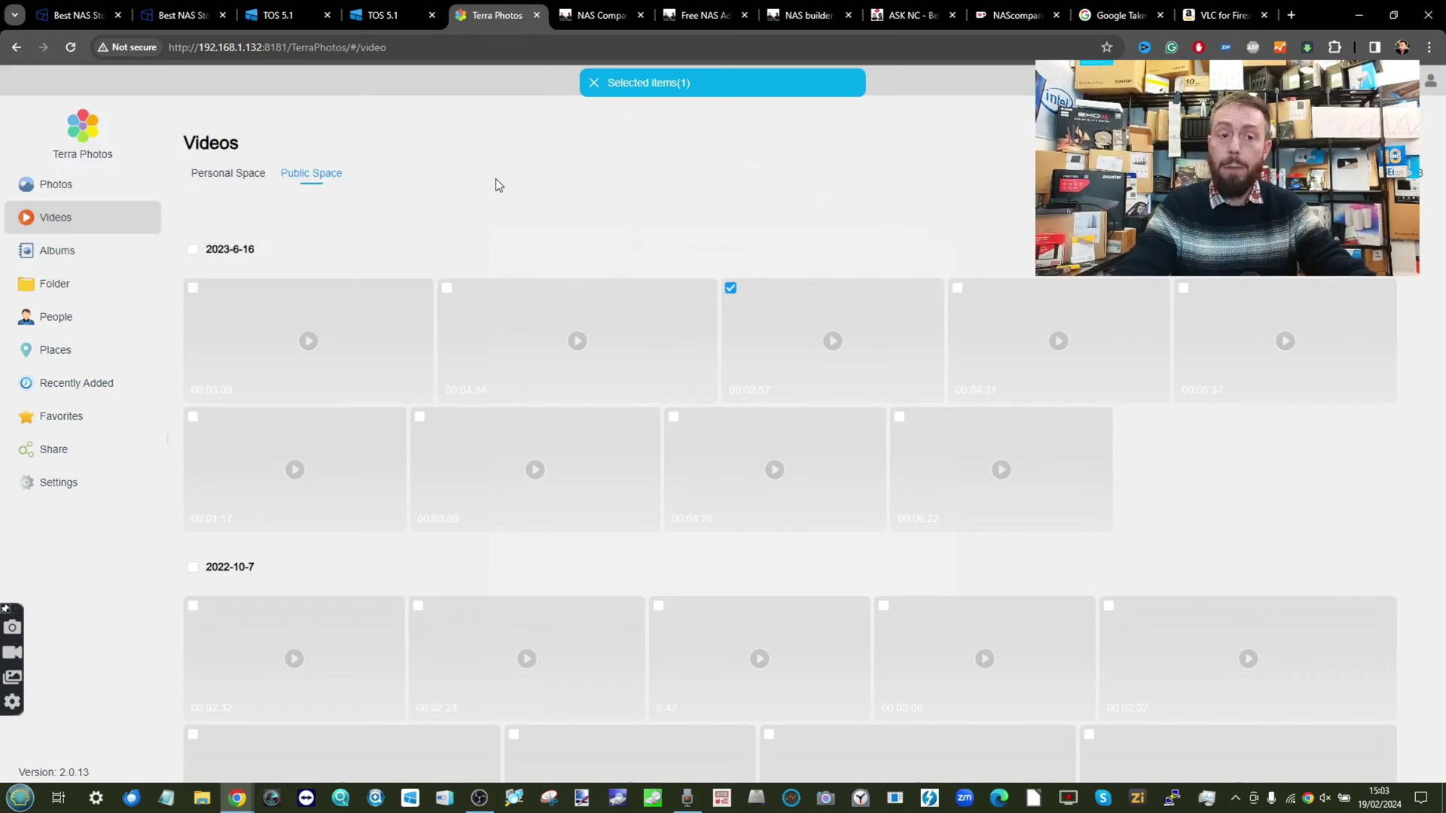
- Visit Personal Space, Albums, Folder, Settings and Share, then return to the Photos timeline
click(247, 179)
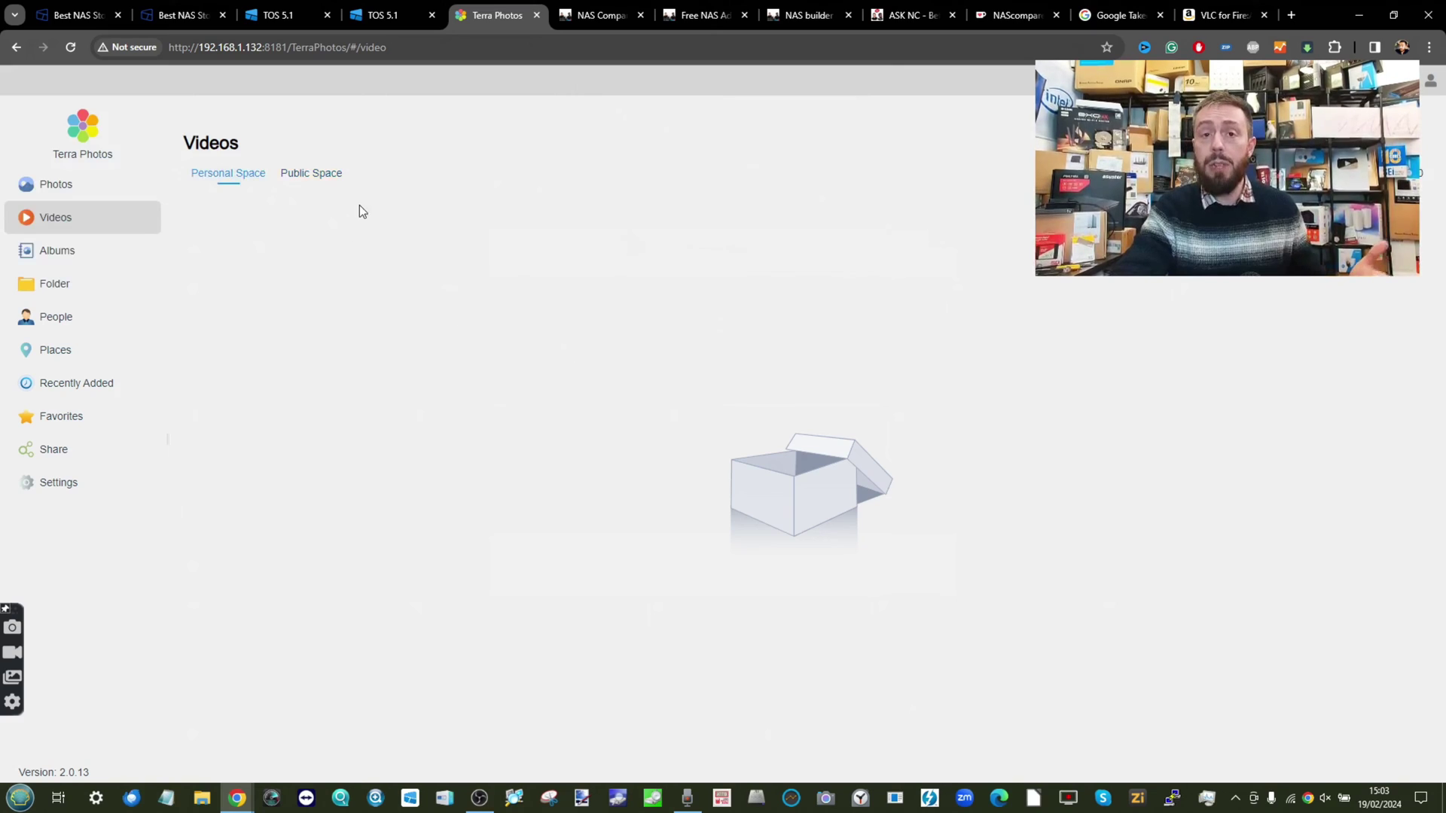
click(101, 250)
click(79, 291)
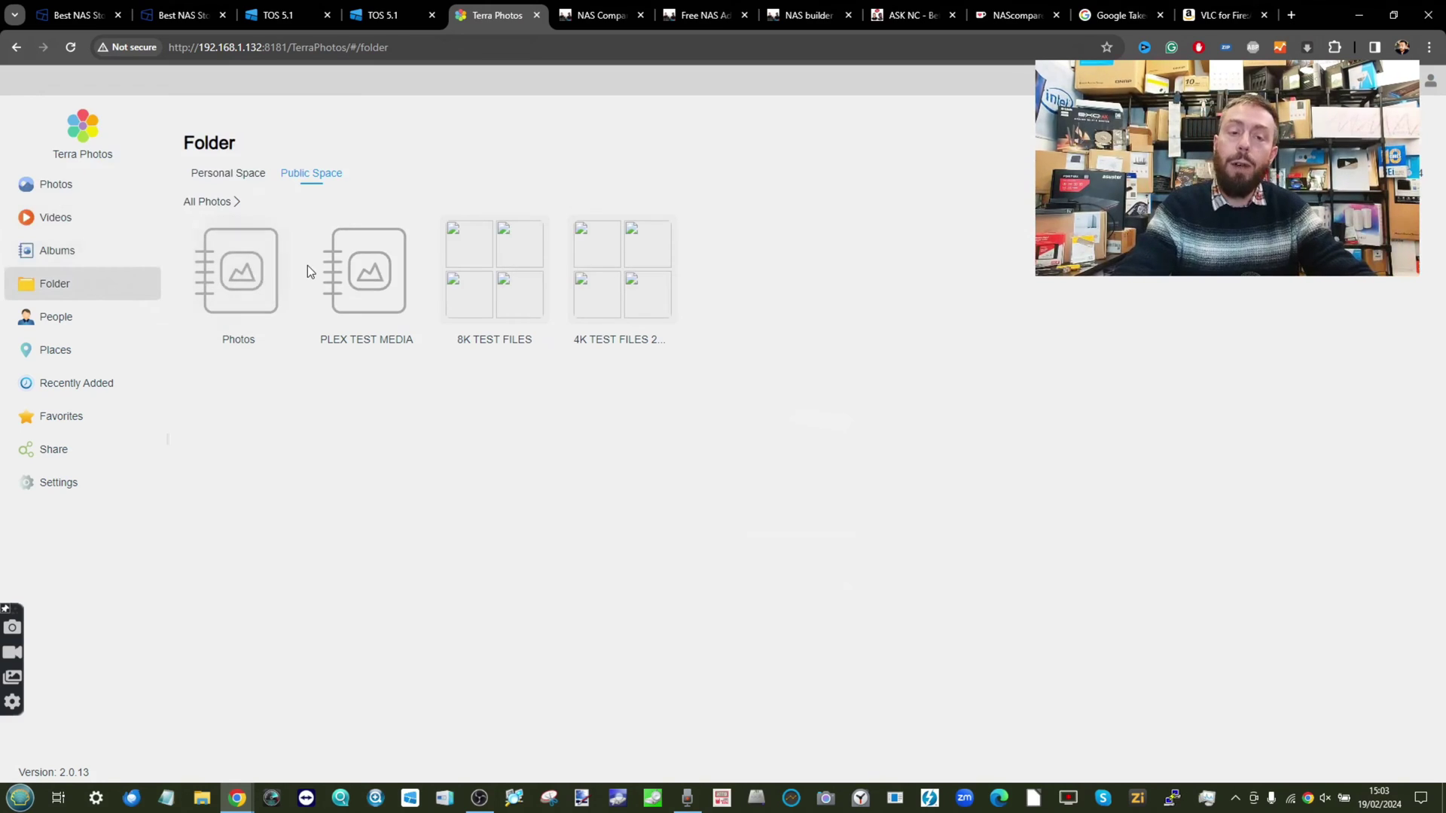
click(53, 184)
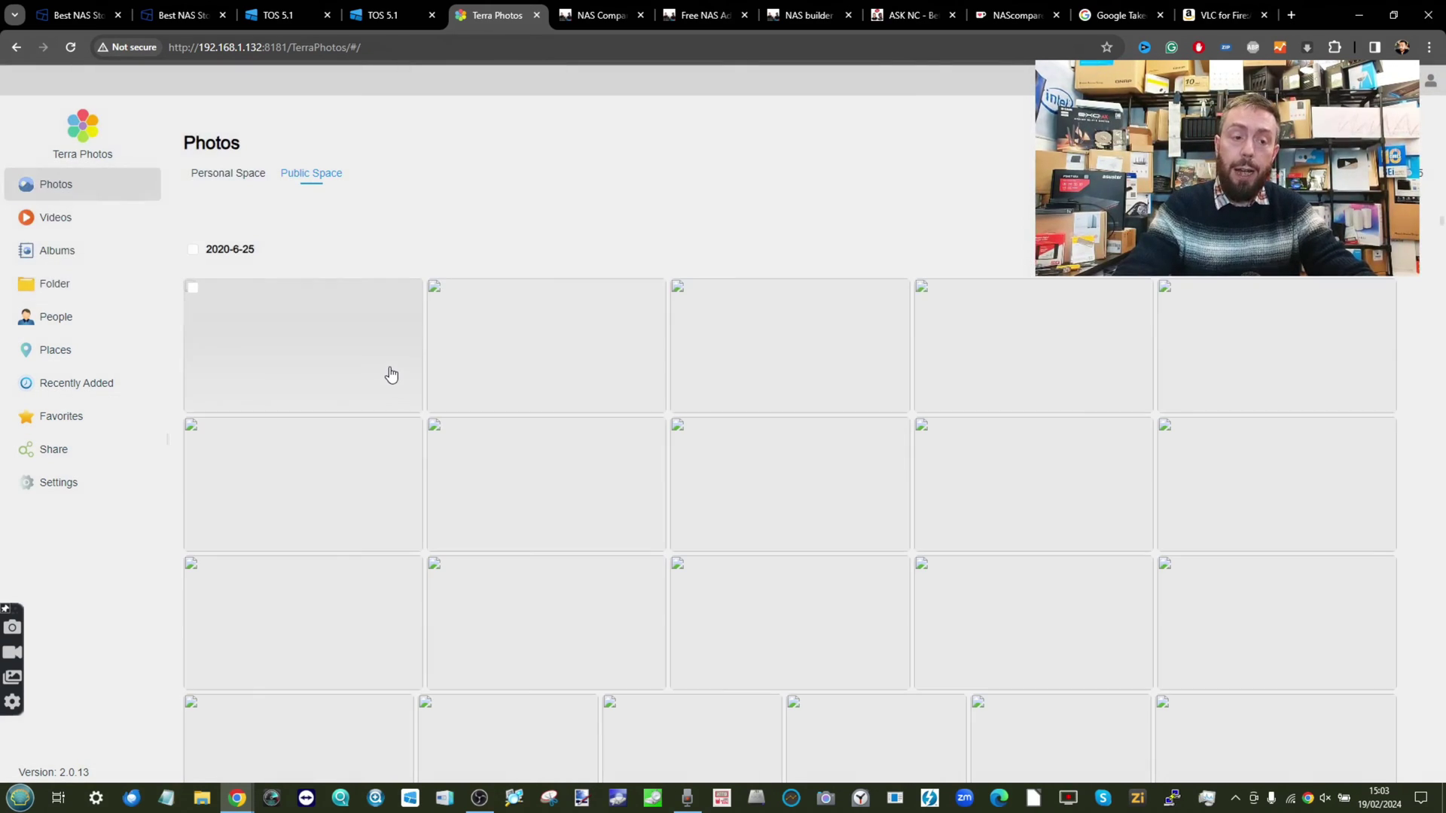
click(28, 489)
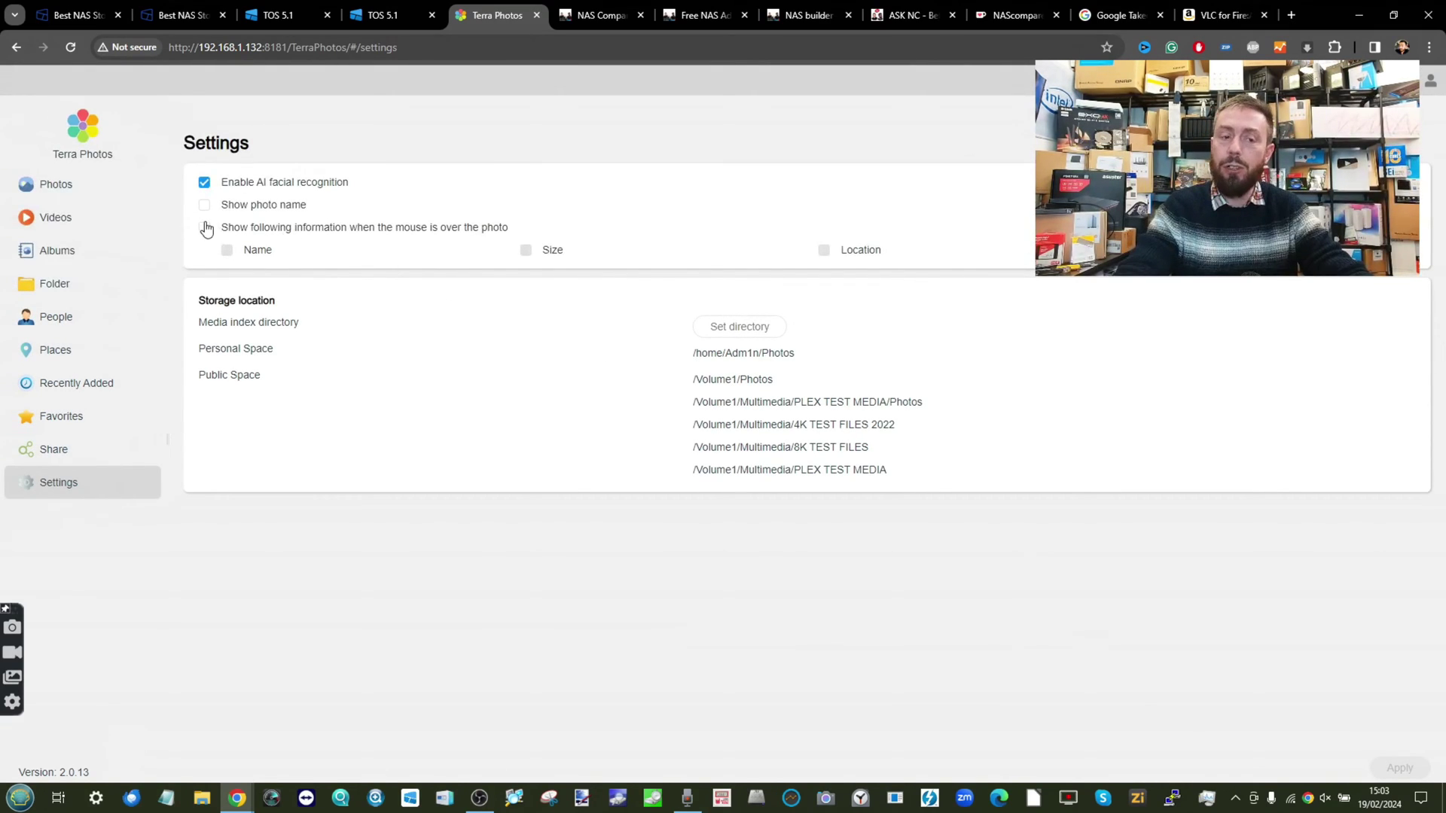
click(59, 465)
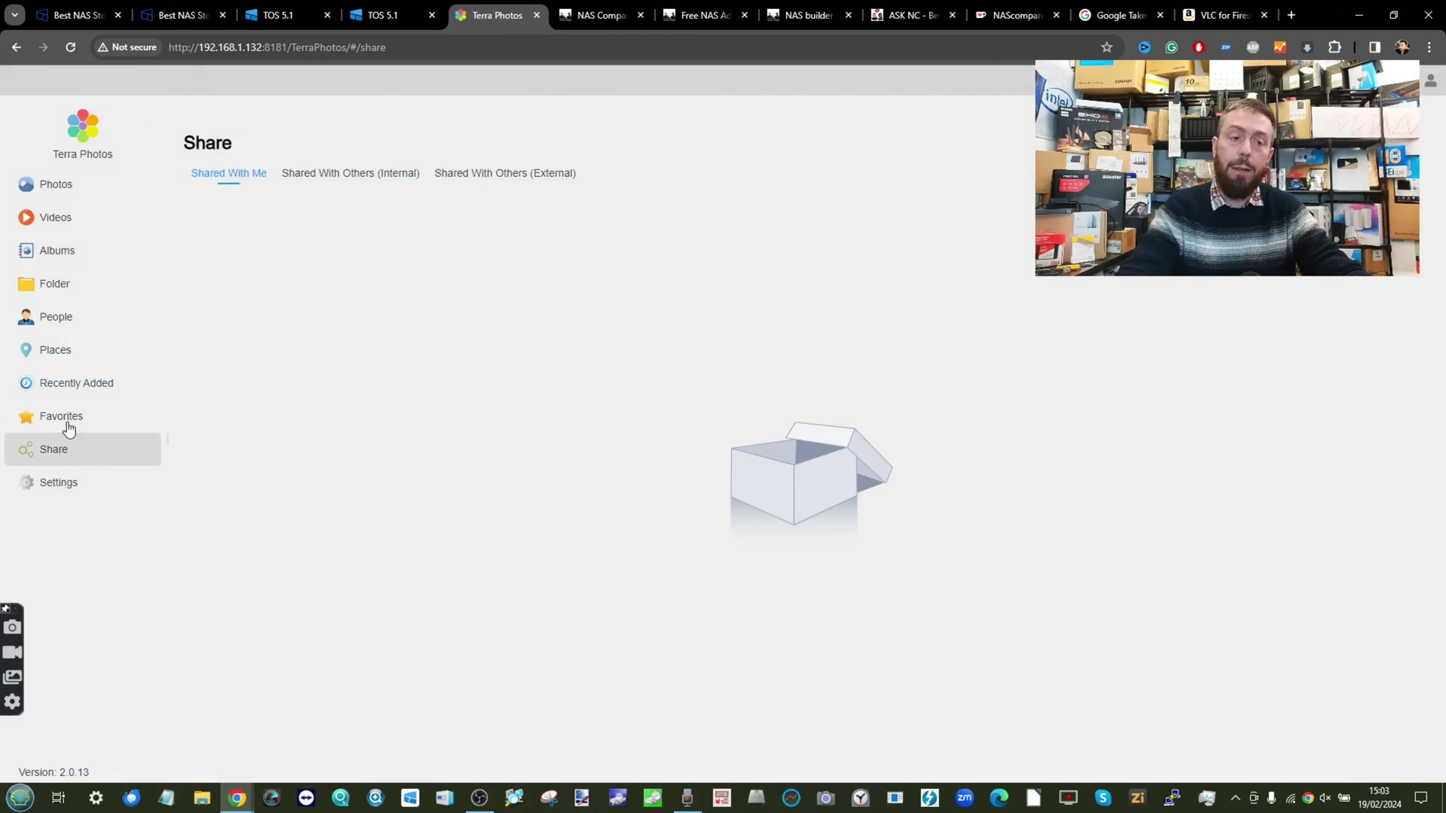
click(59, 177)
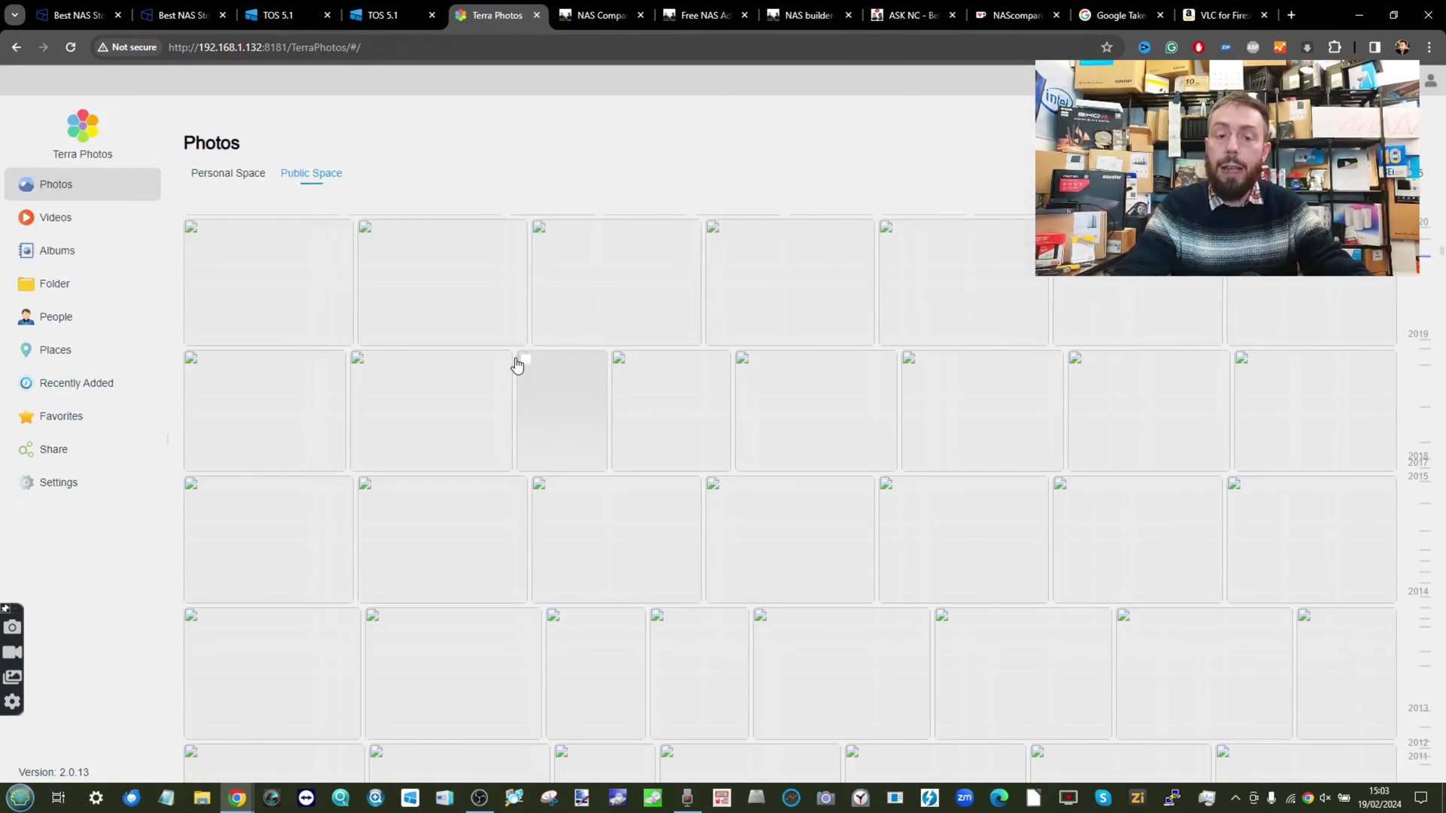
- View the crisp-packet photo full-screen, then close it
click(526, 359)
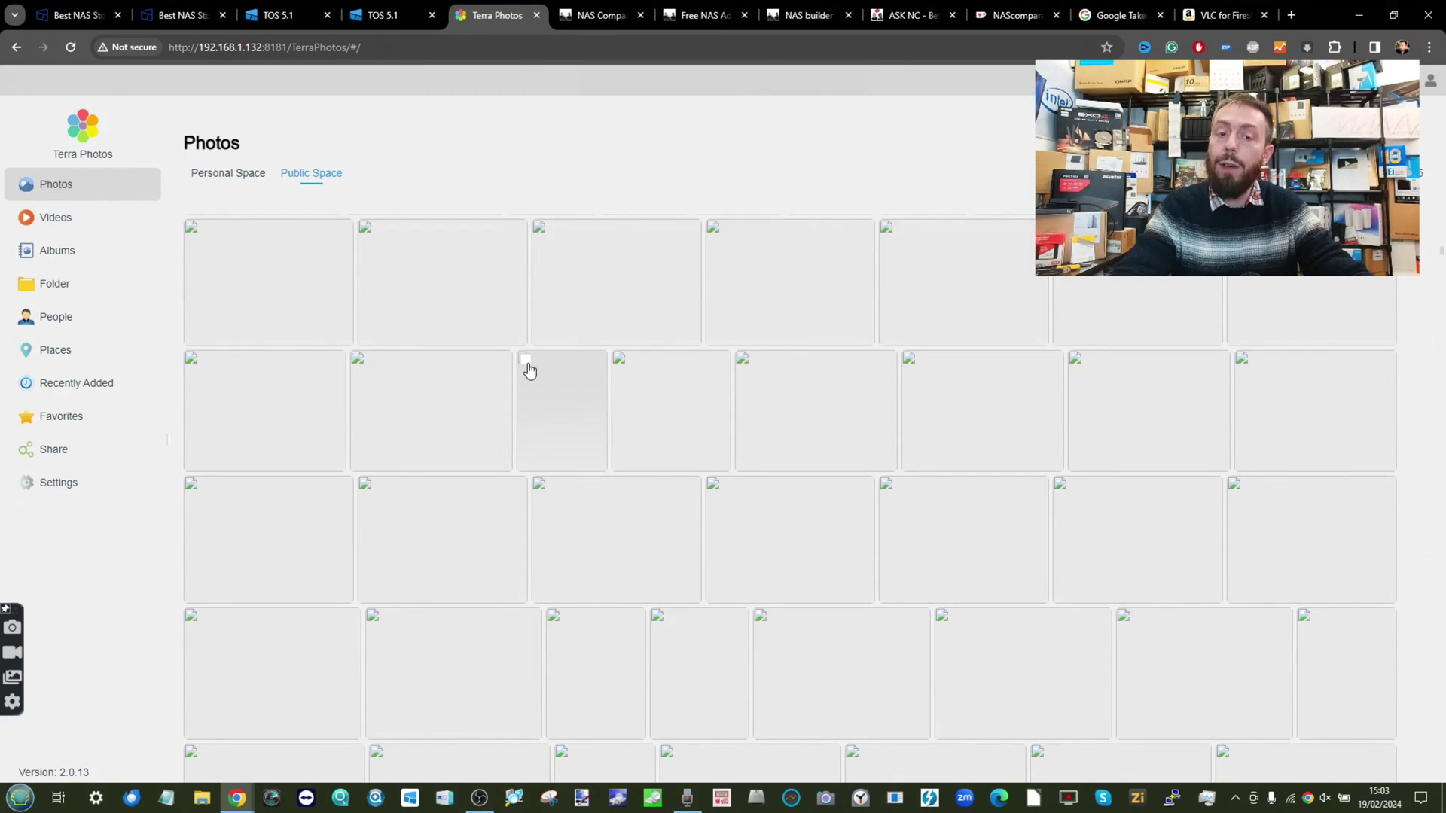
click(565, 381)
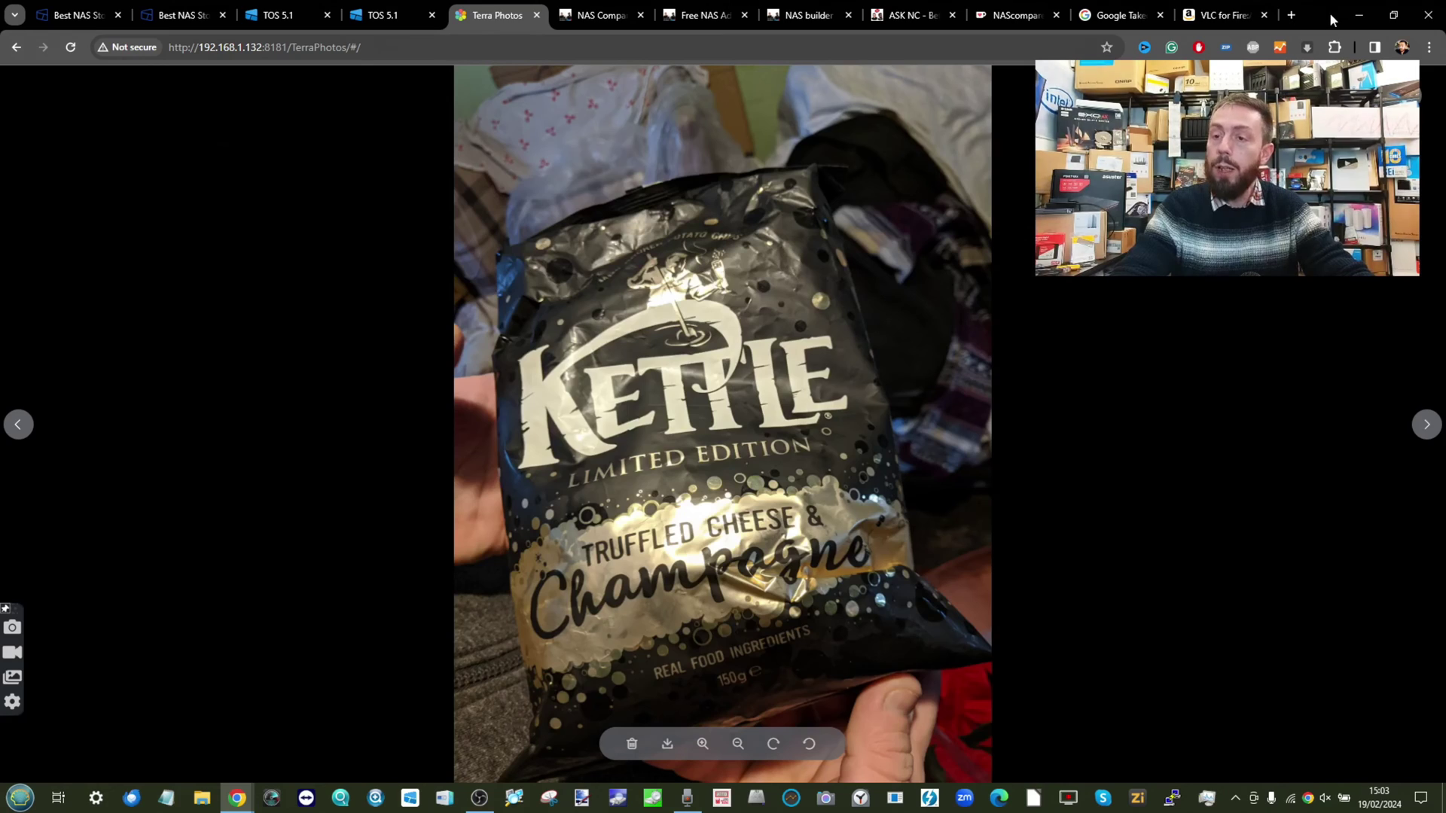
key(Escape)
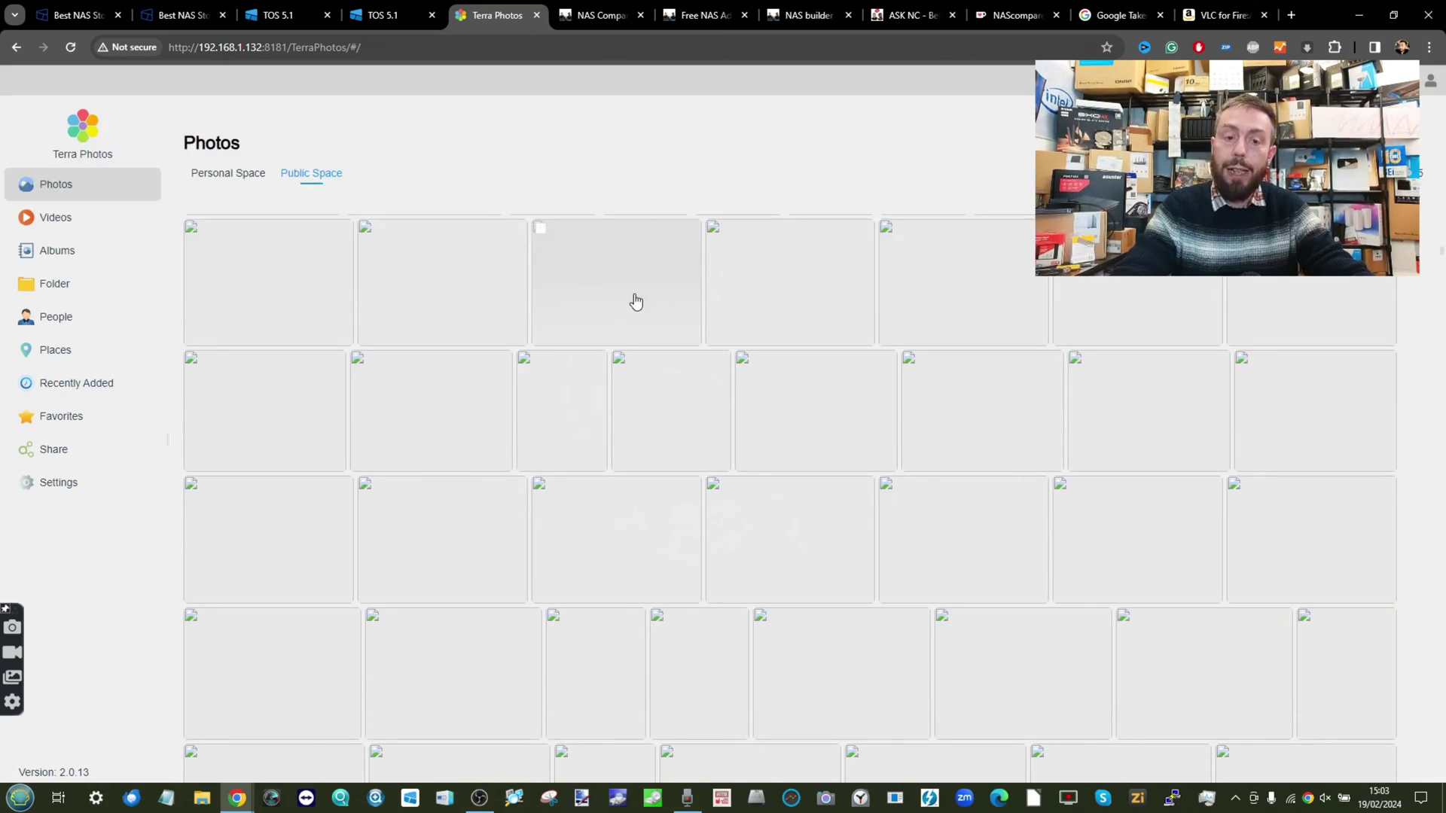
- Set a selected photo's share scope to External sharing, review the fields, then cancel
click(525, 361)
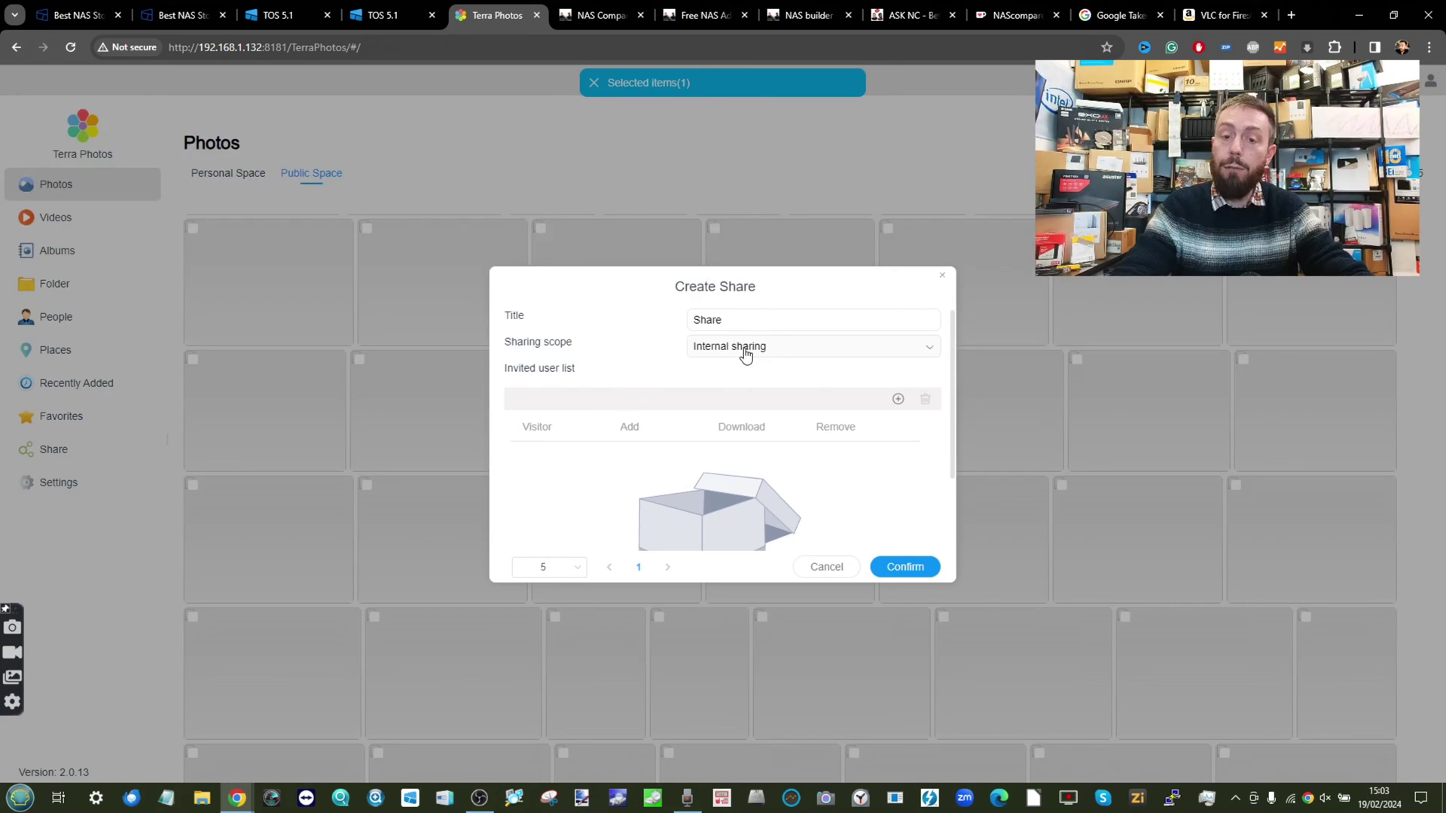
click(745, 350)
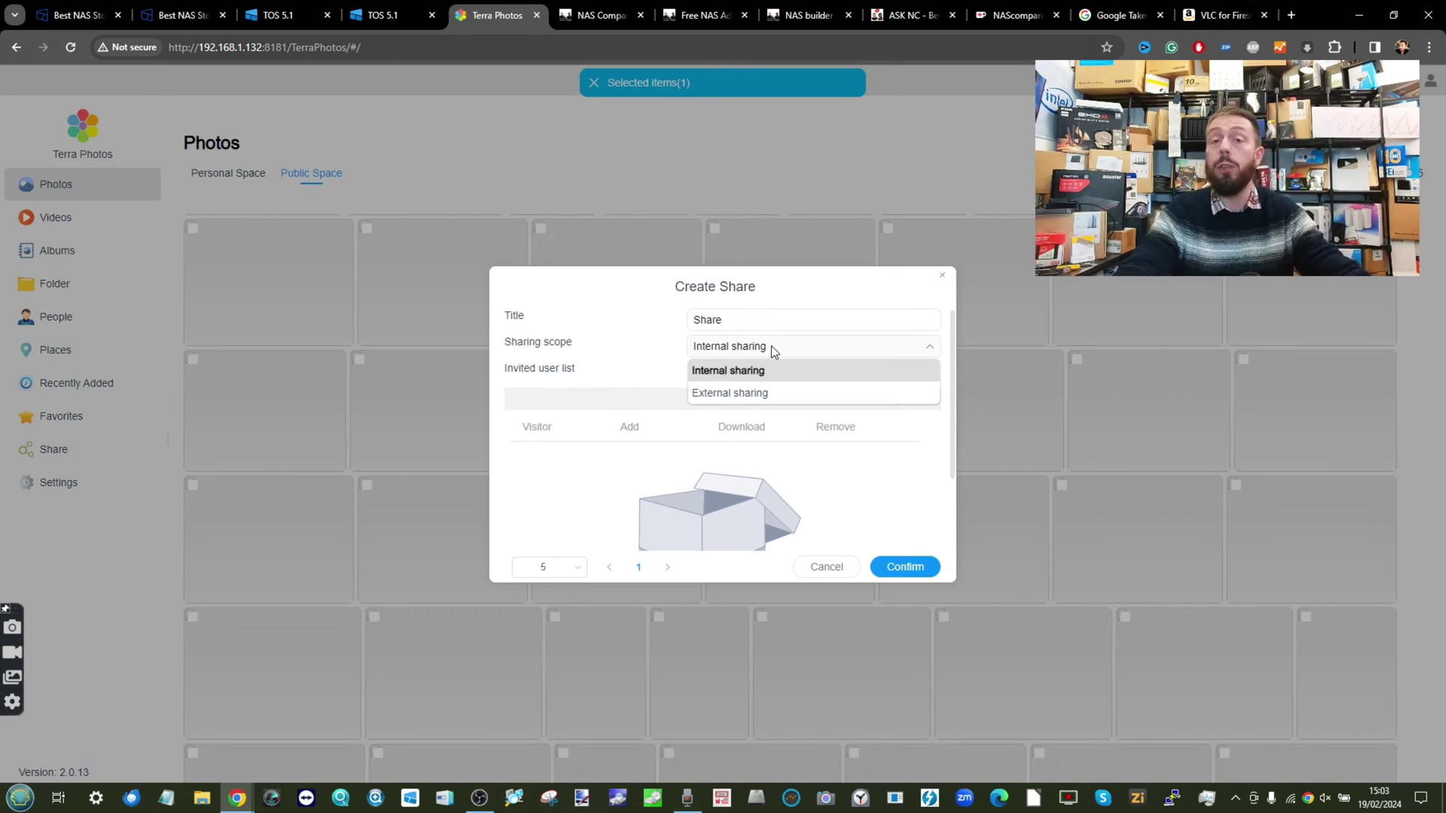
click(759, 393)
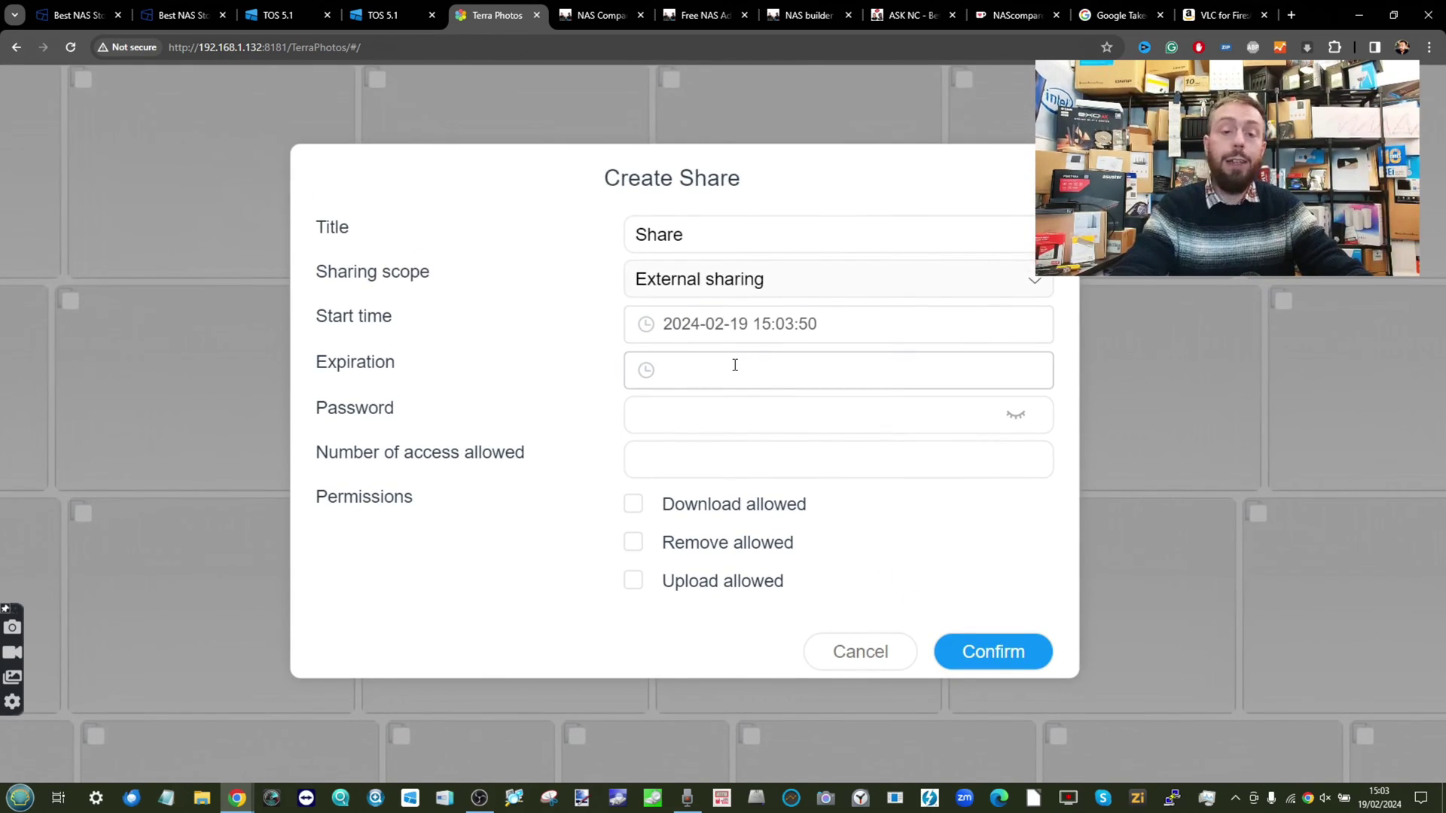
scroll(724, 401, down, 1)
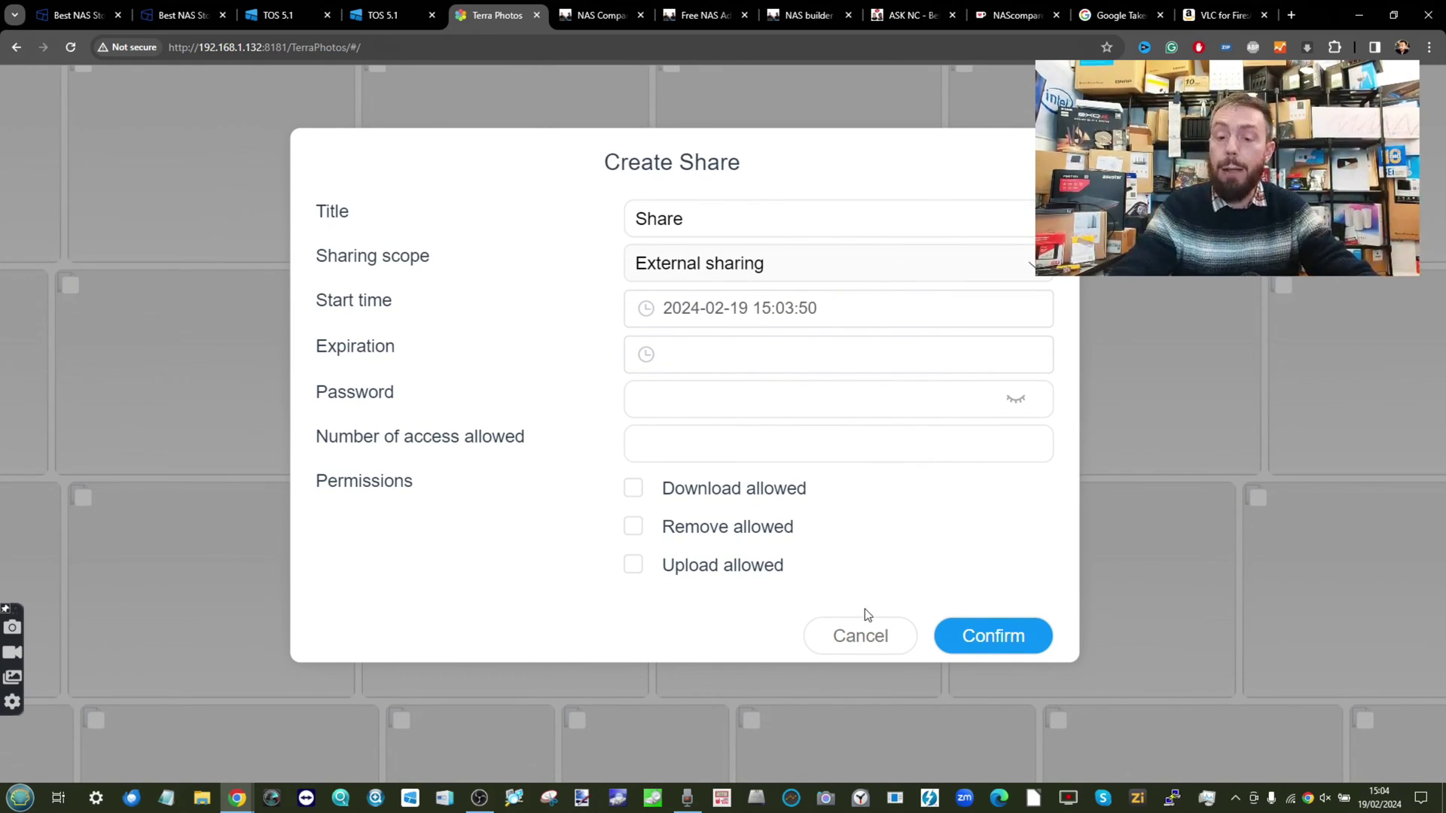
click(862, 633)
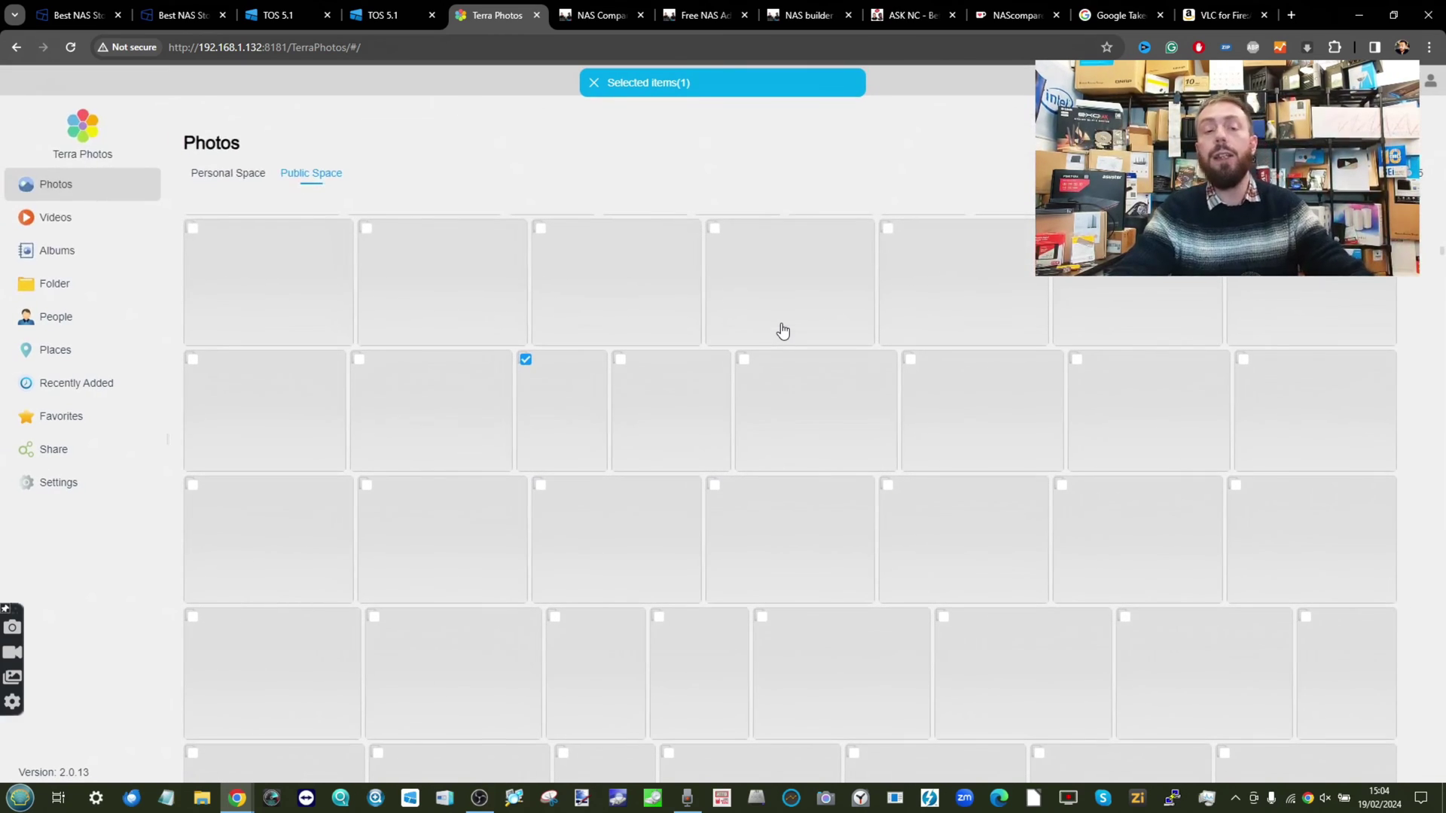
- Check the Share page's External and Internal tabs
click(34, 445)
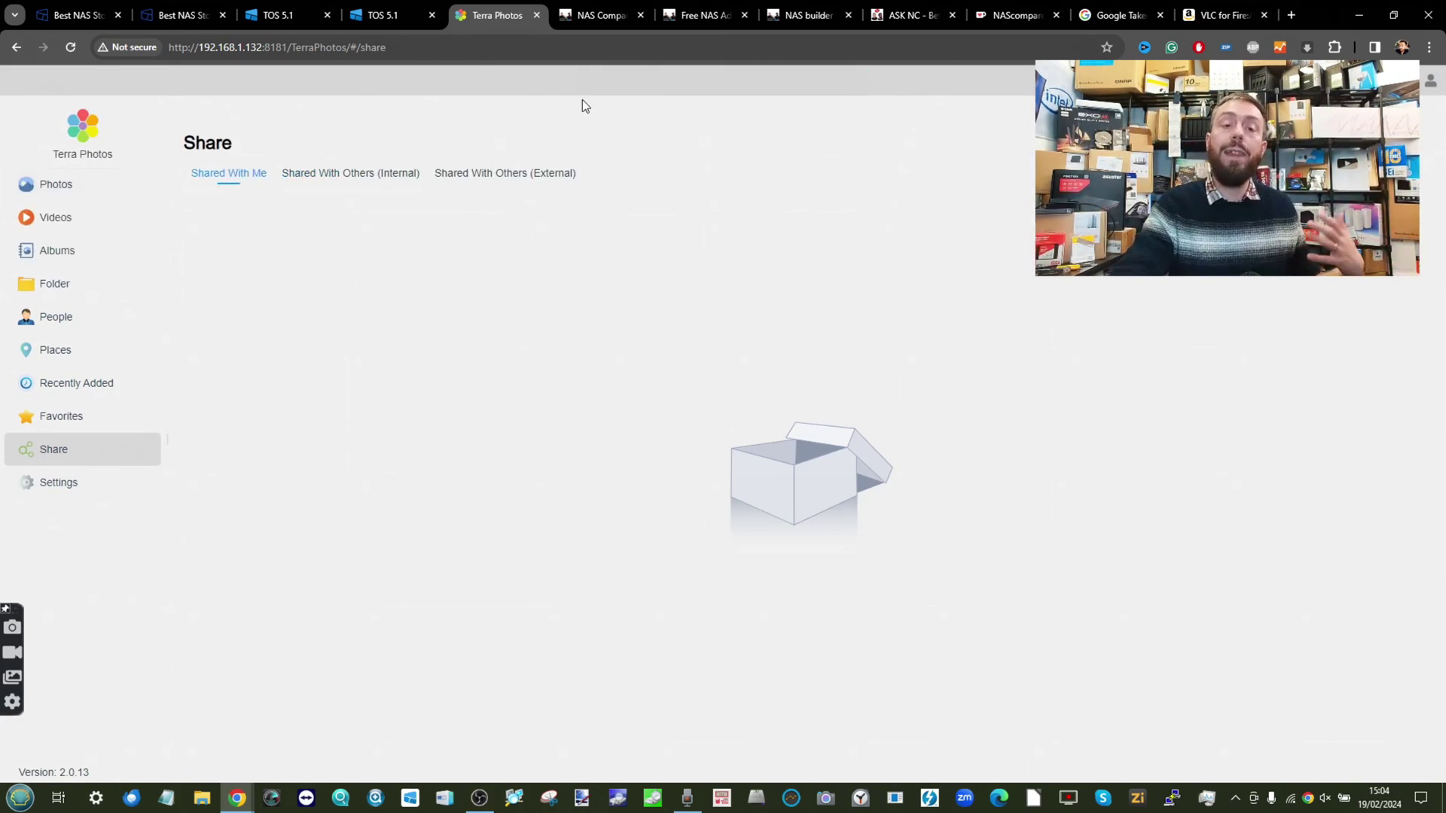
click(557, 176)
click(324, 175)
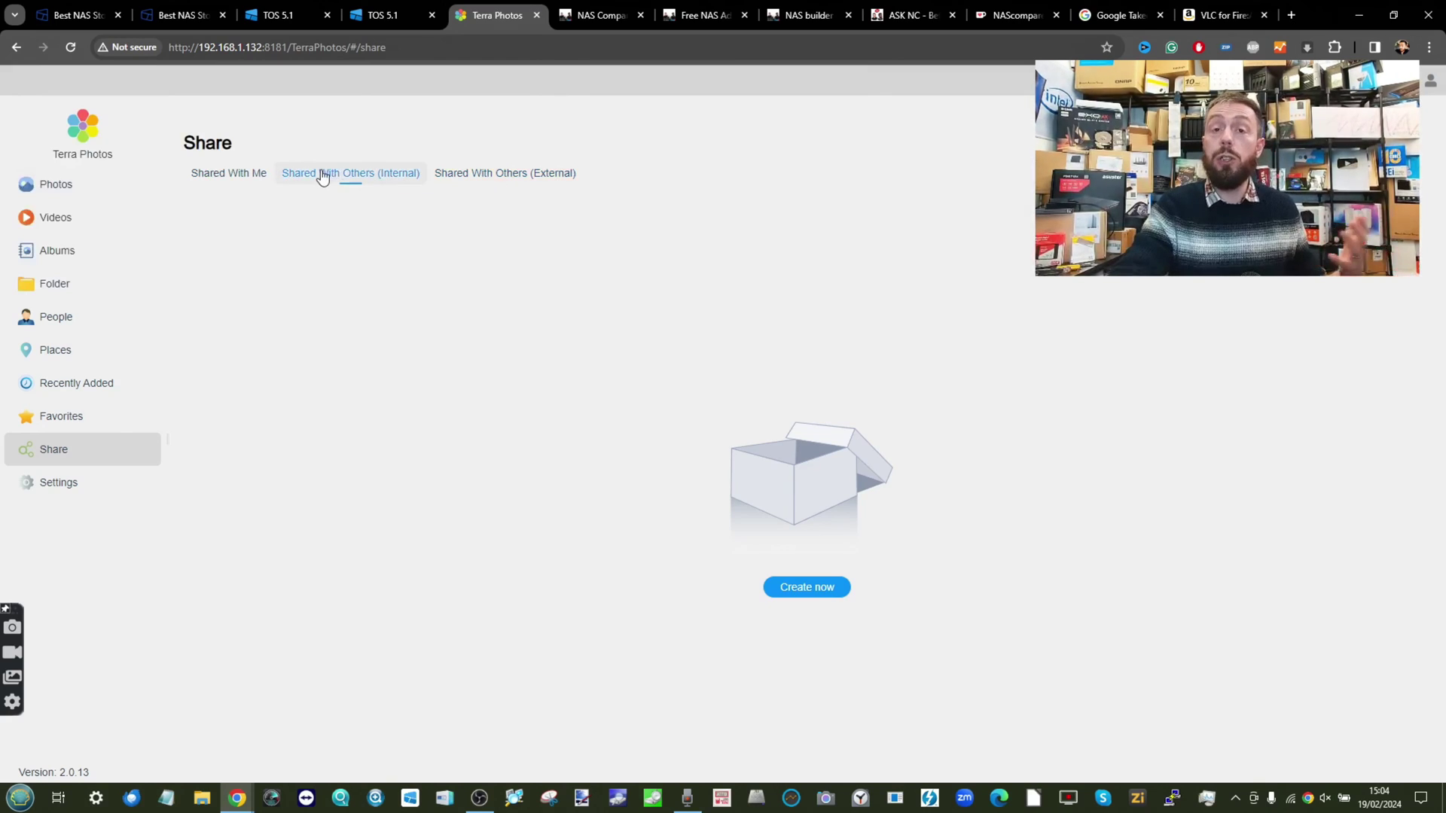
- View Recently Added and Public Space Places, then return to the TOS Media Index page
click(85, 392)
click(62, 351)
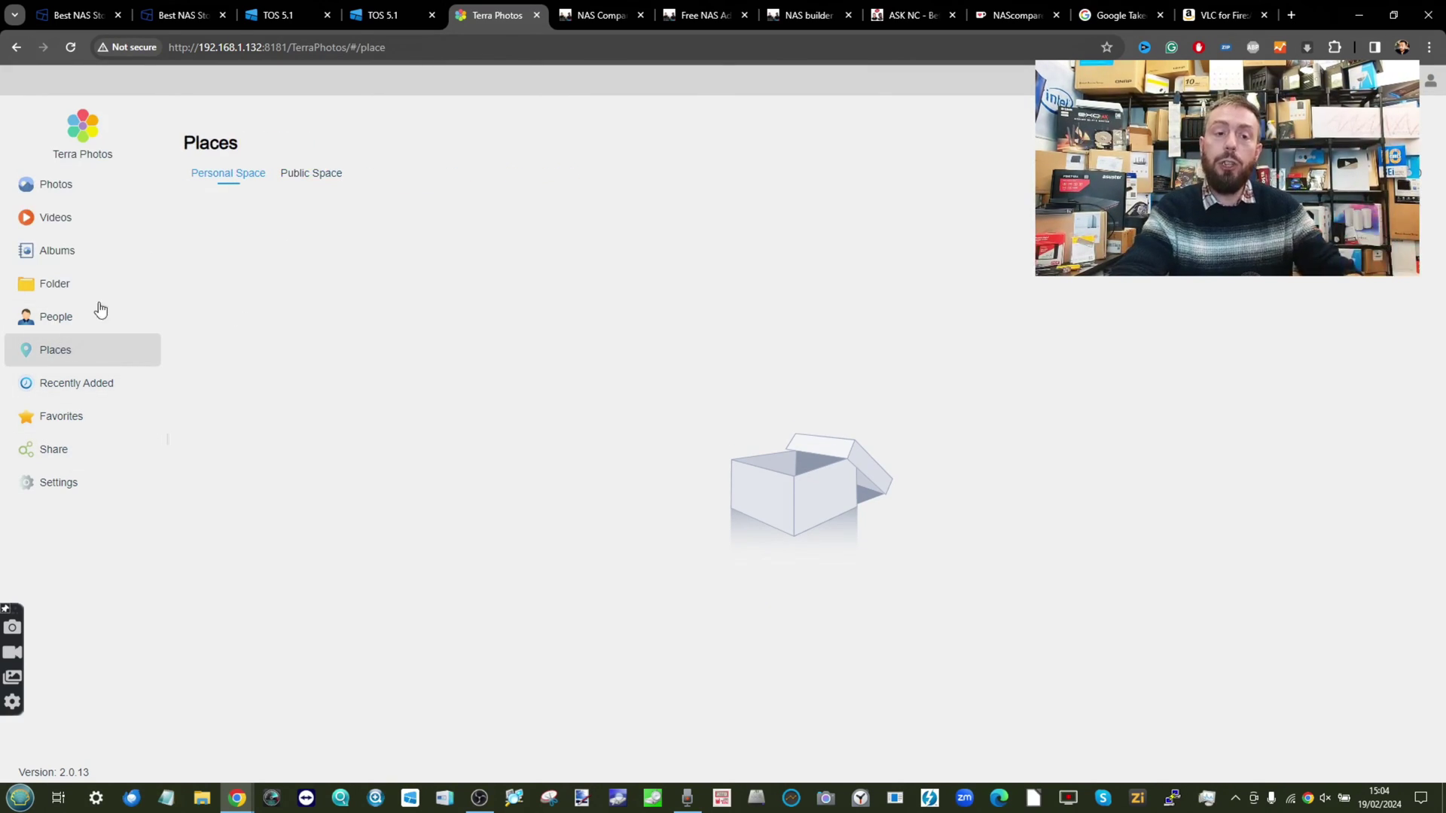
click(316, 175)
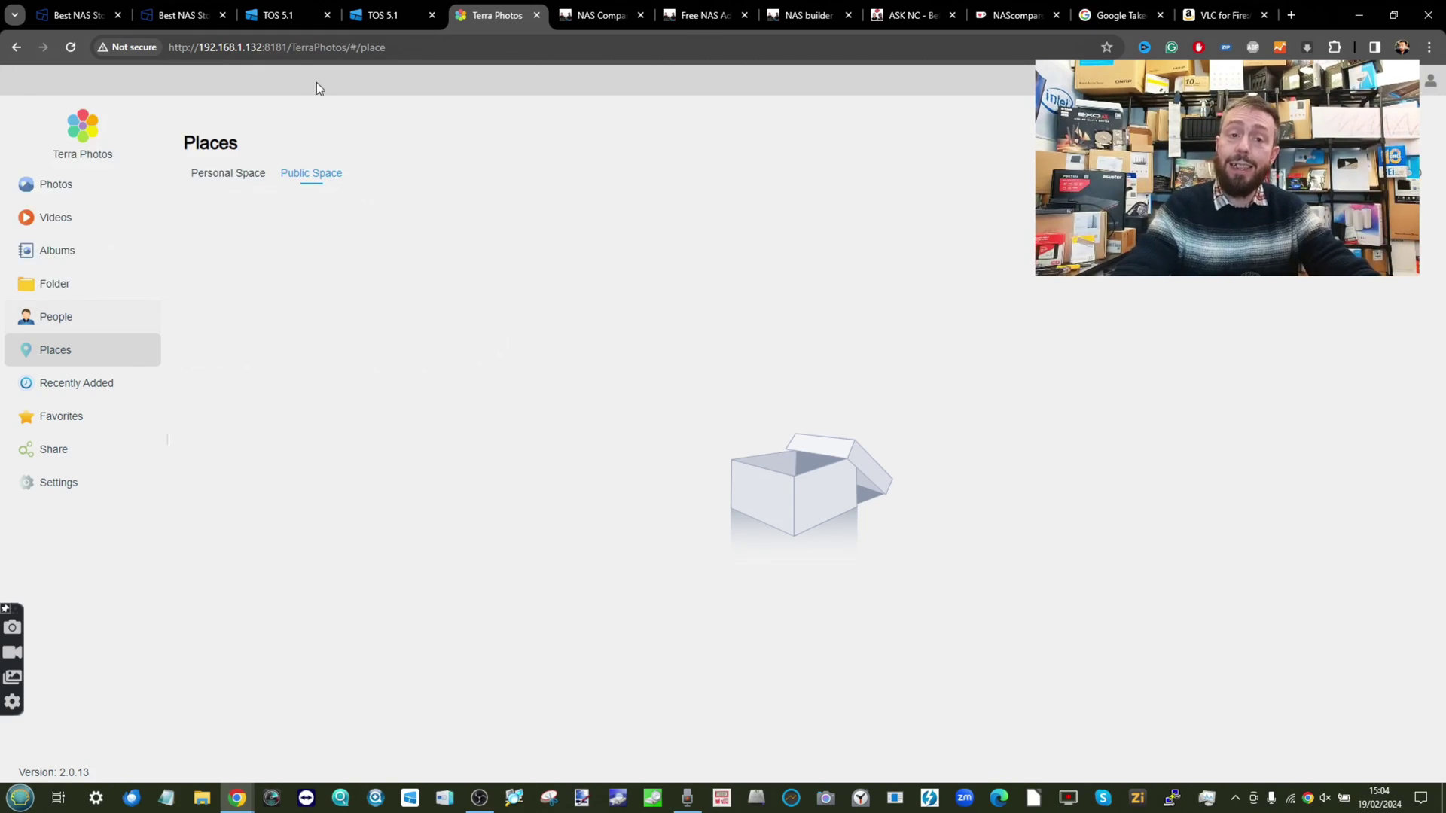
click(57, 195)
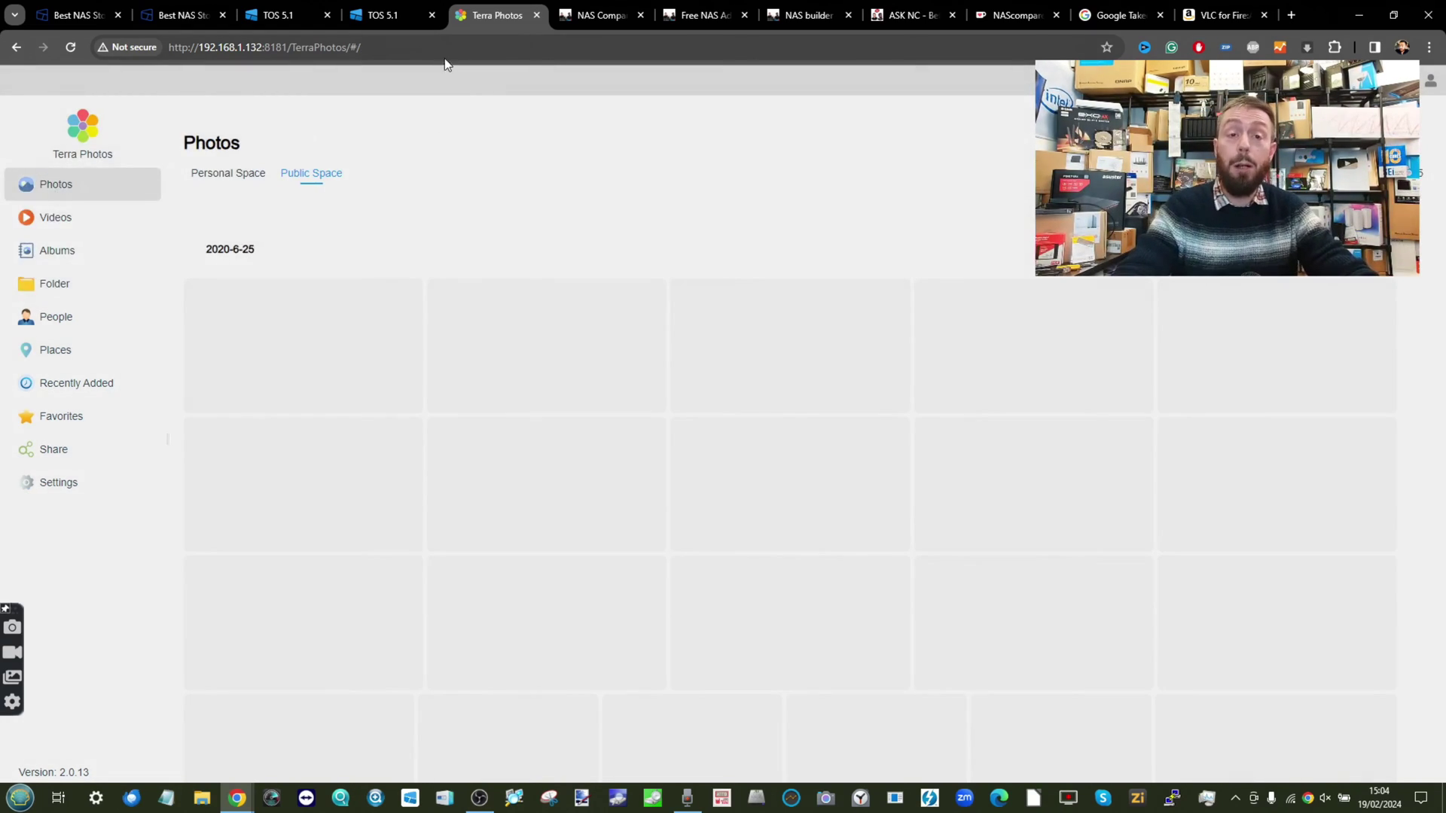
click(384, 15)
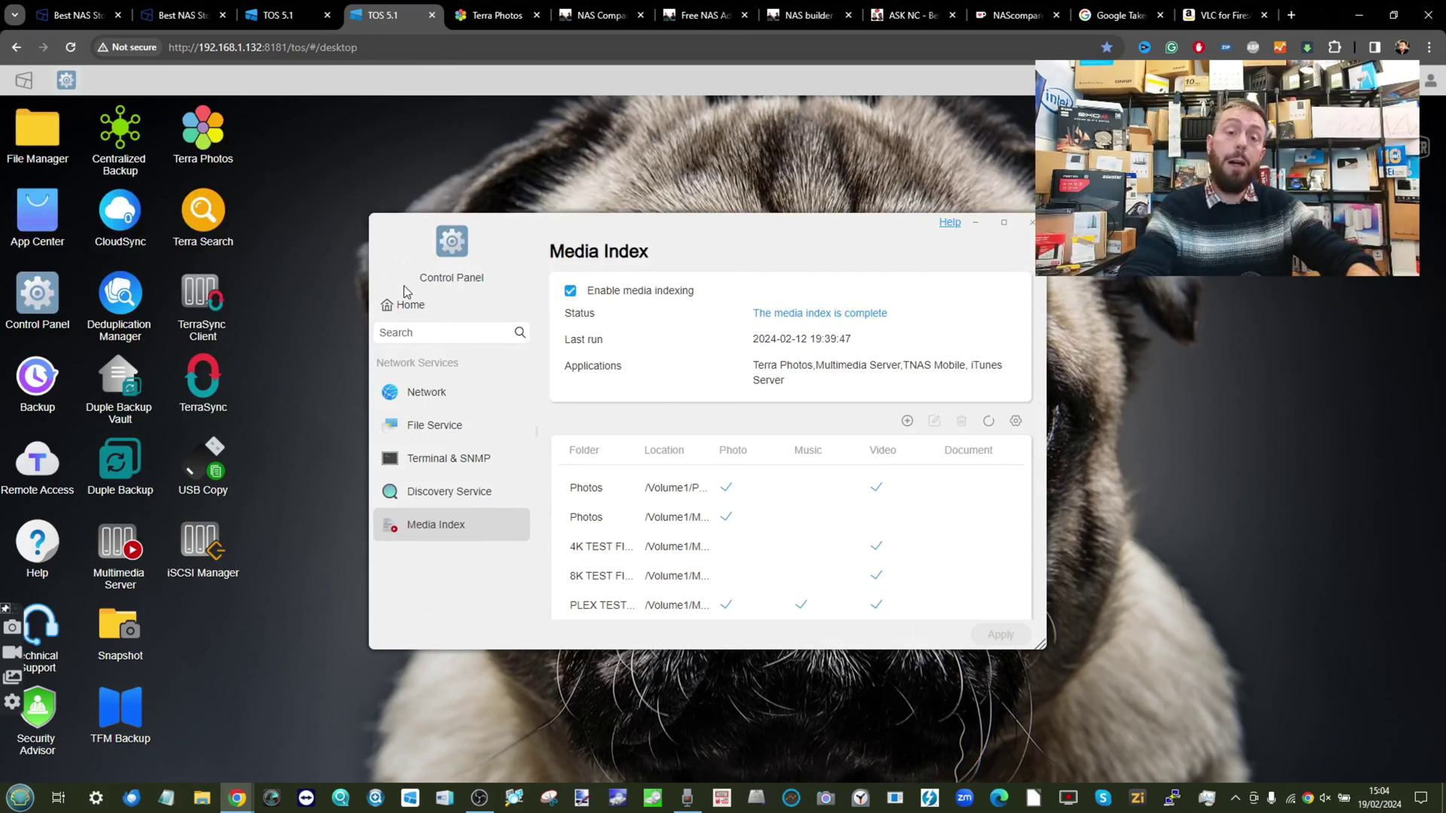
- Flip through the Free NAS Advice, NAS Builder and forum tabs, then return to Multimedia Server General settings
click(679, 9)
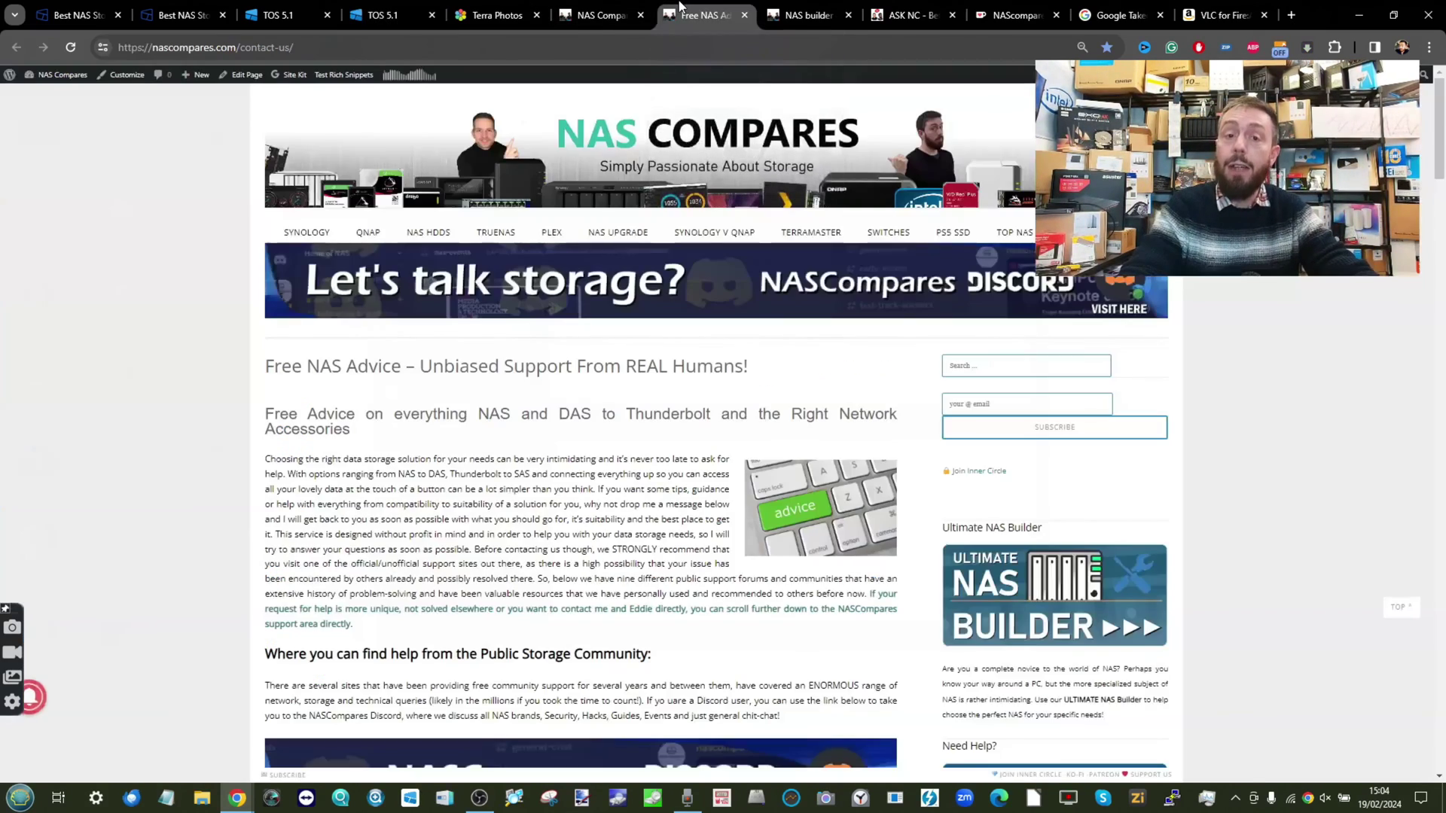
click(800, 12)
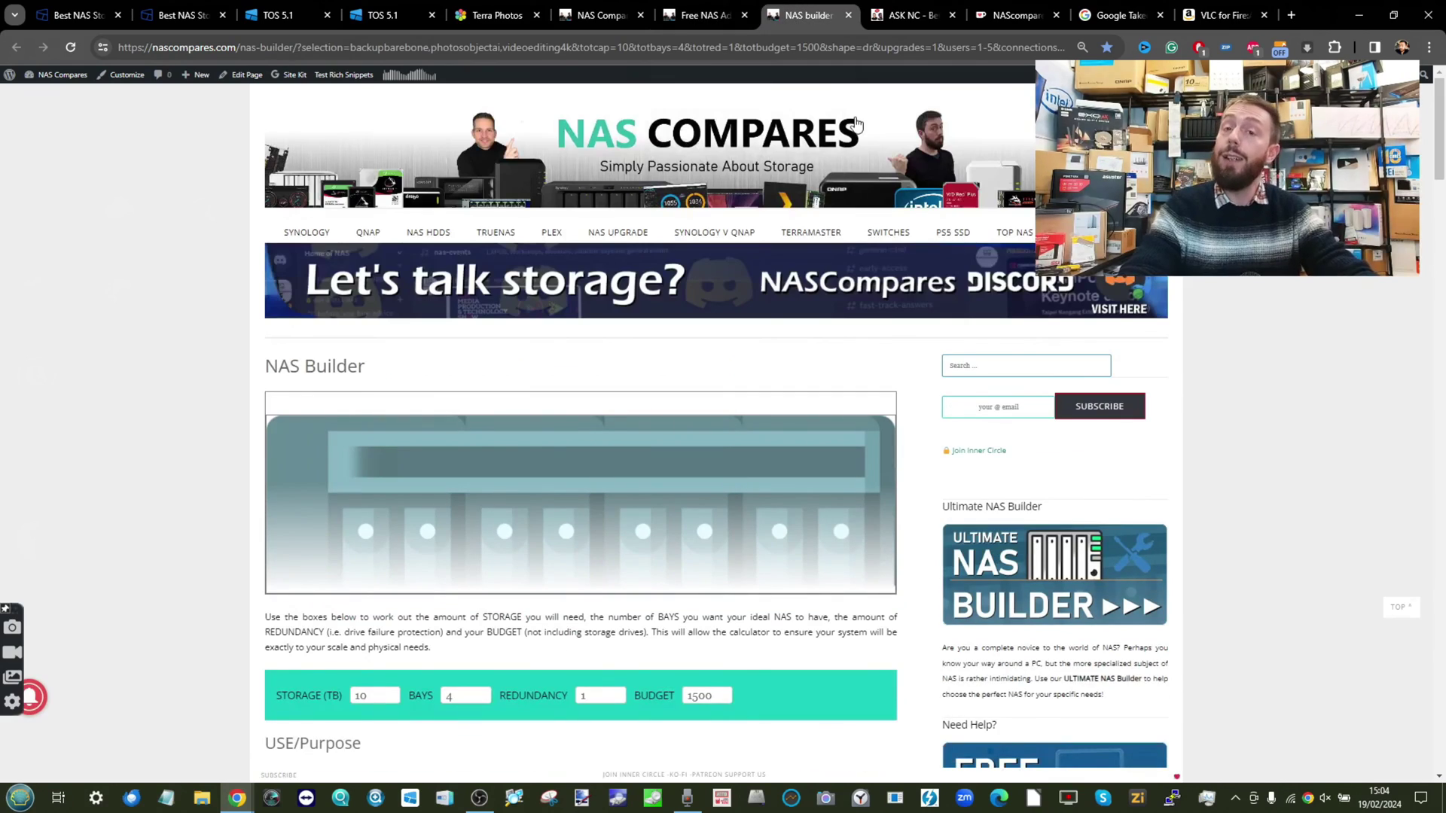
click(892, 7)
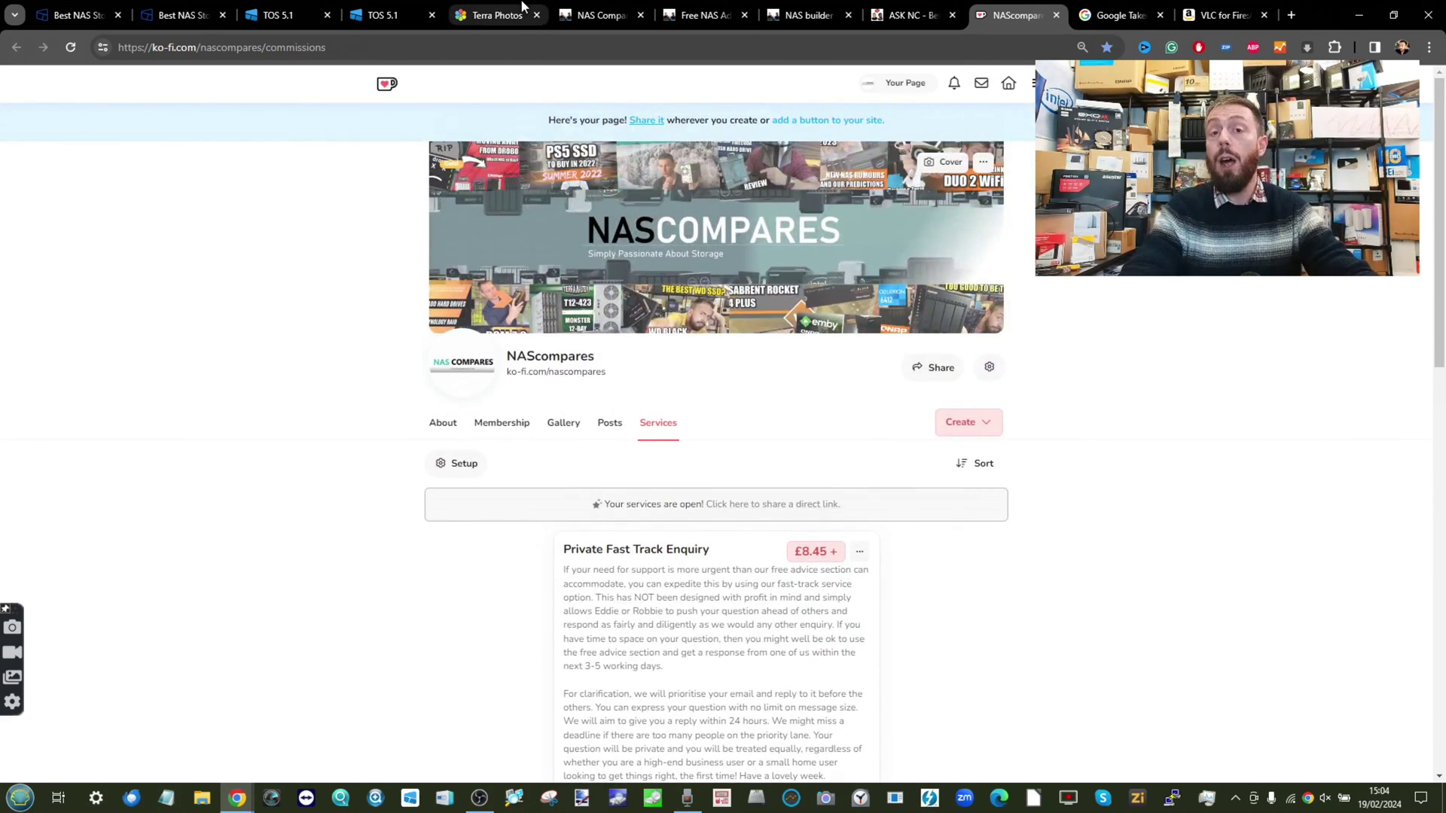
click(308, 11)
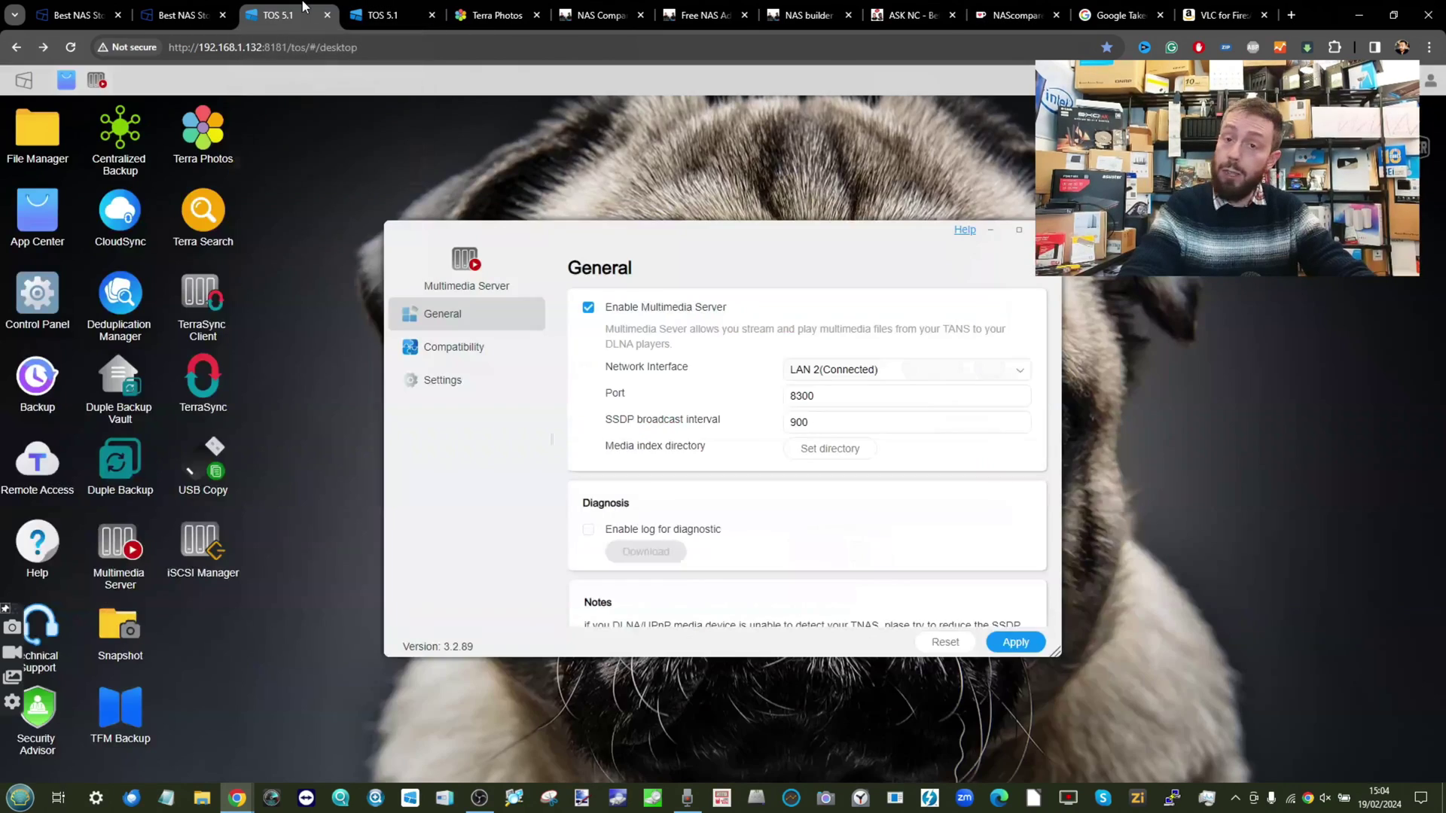